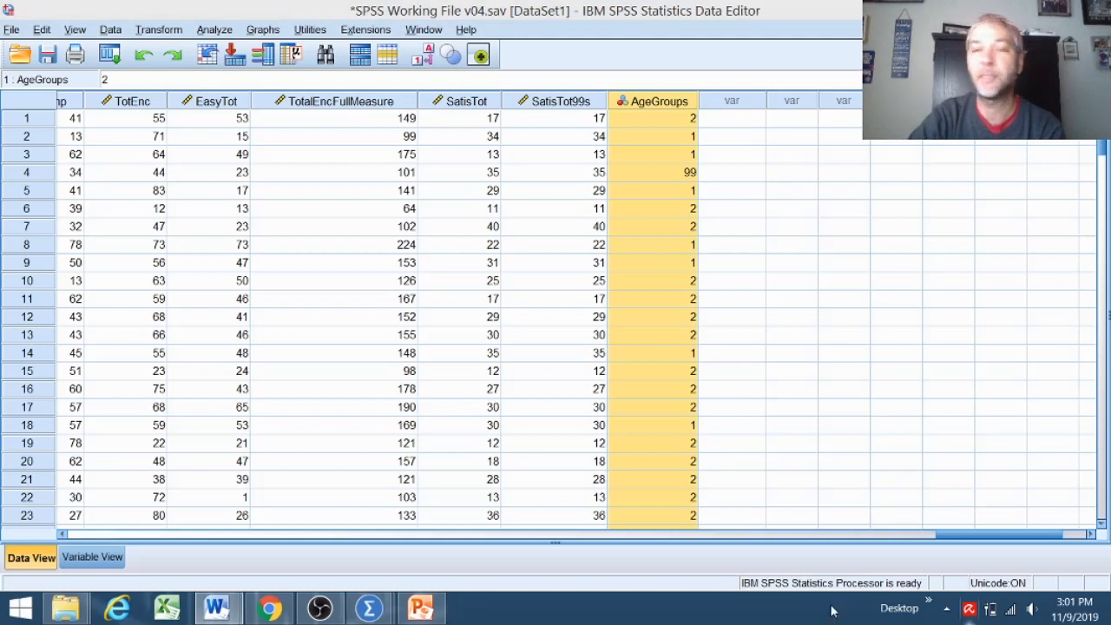
Save a copy of the data file as SPSS Working File v05.sav on the SUNDATA (F:) drive.
{"action": "left_click", "coordinate": [656, 248]}
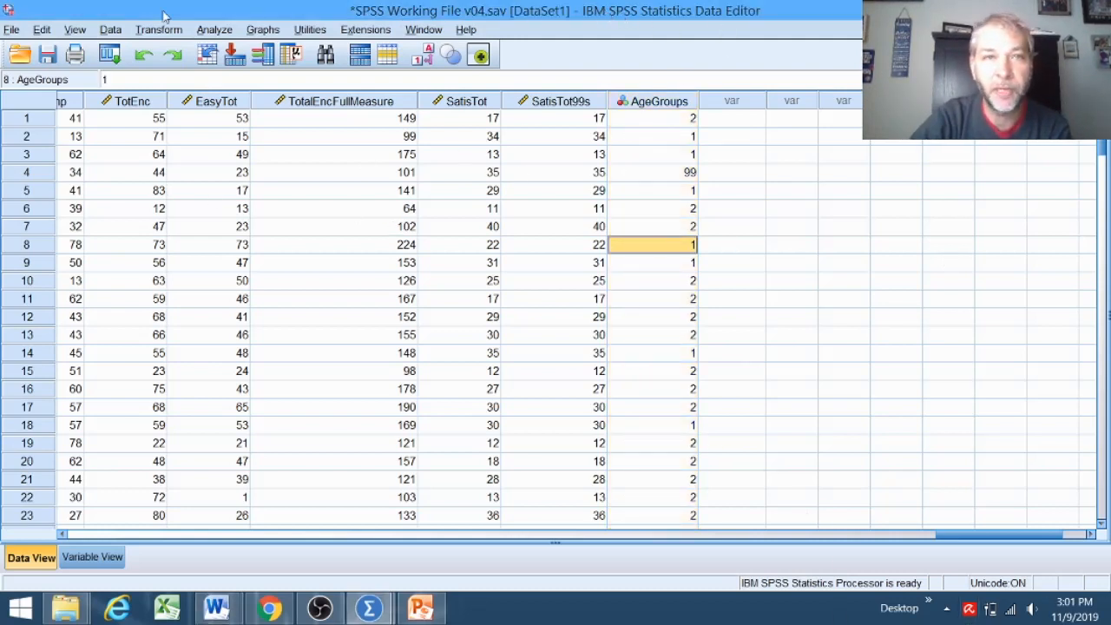
{"action": "left_click", "coordinate": [12, 29]}
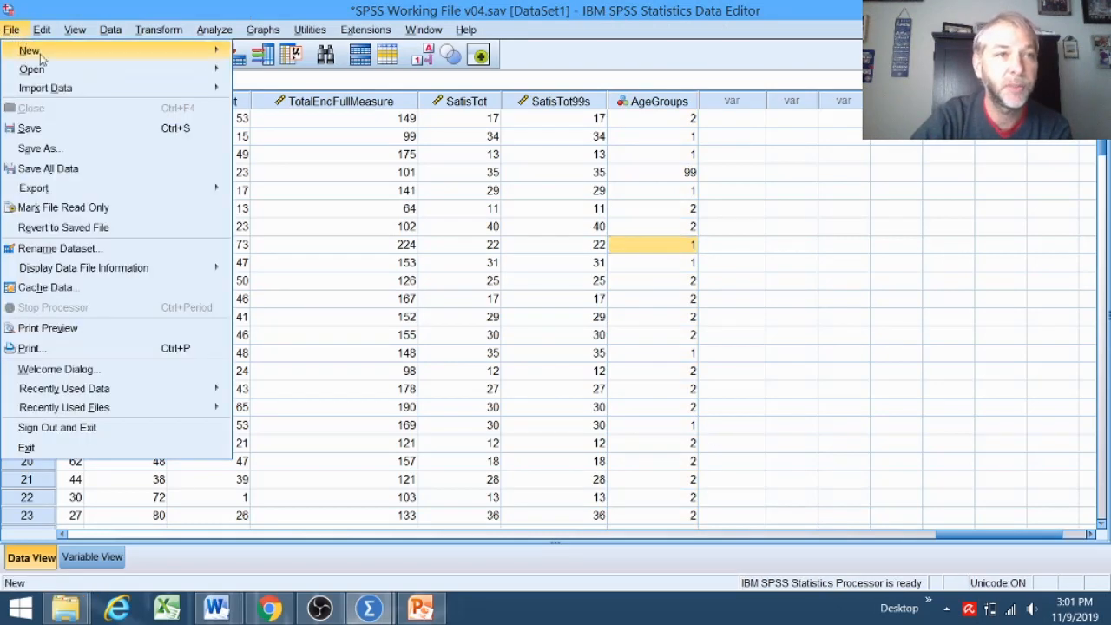
{"action": "left_click", "coordinate": [78, 148]}
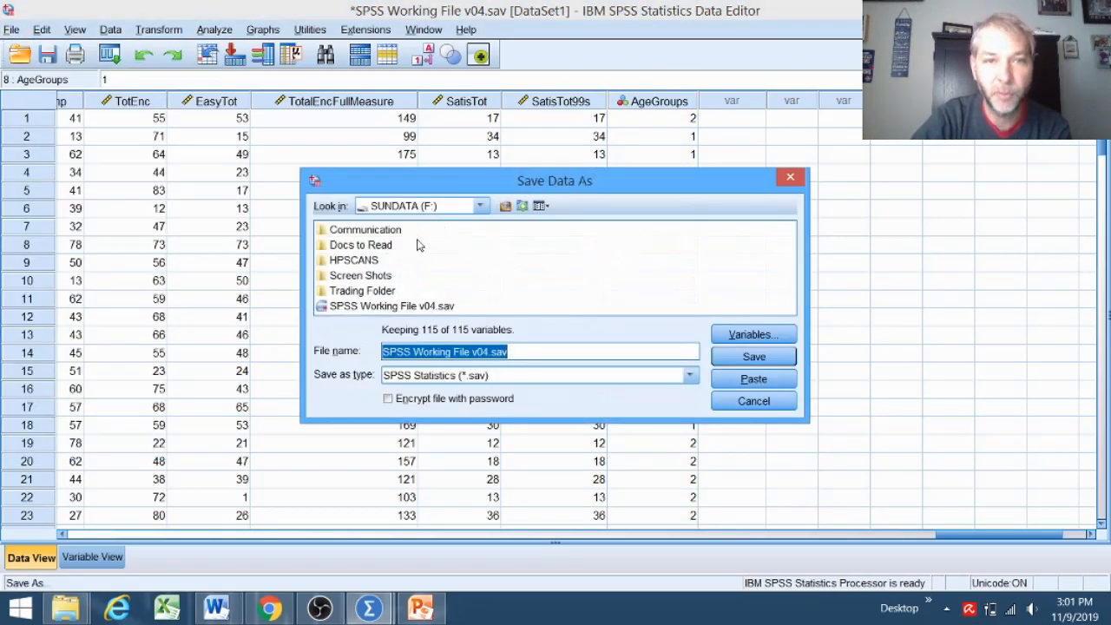
{"action": "left_click", "coordinate": [488, 352]}
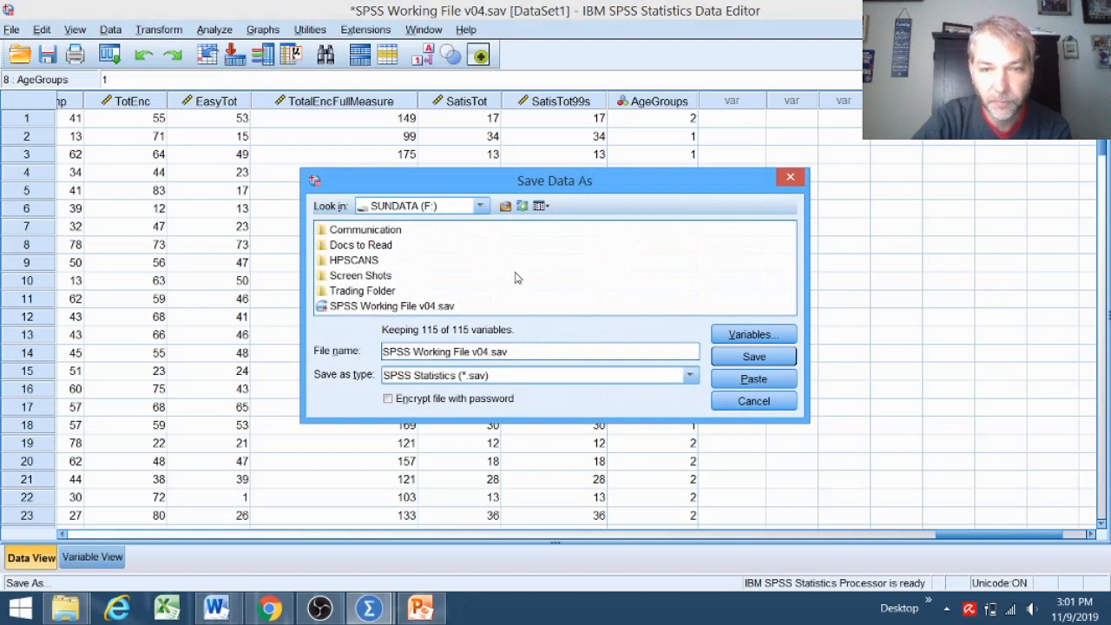
{"action": "key", "text": "BackSpace"}
{"action": "type", "text": "5"}
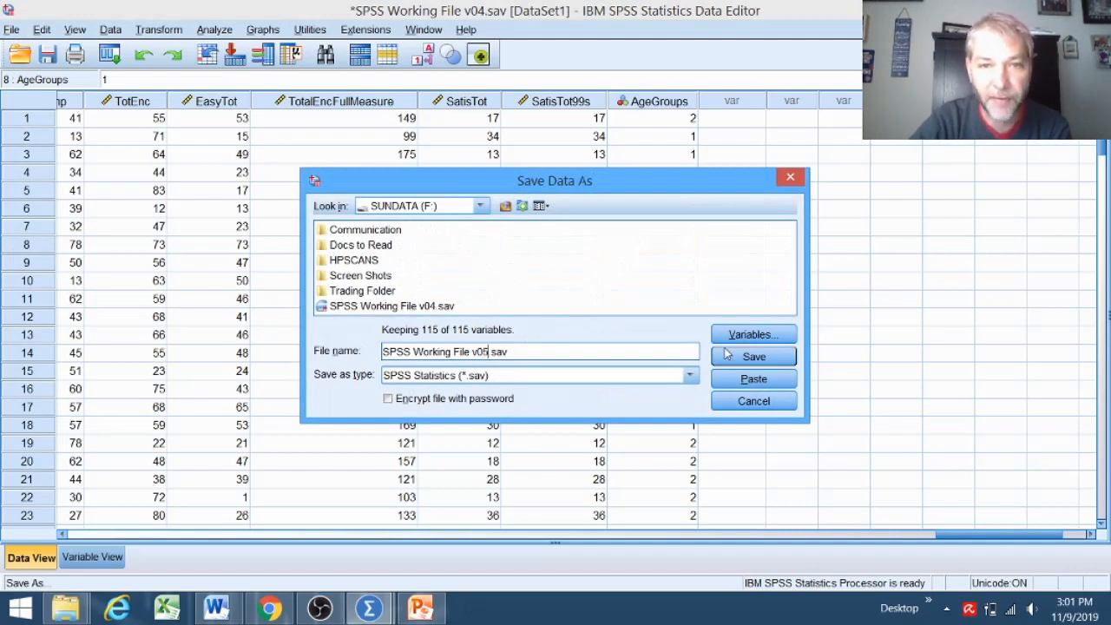
{"action": "left_click", "coordinate": [766, 363]}
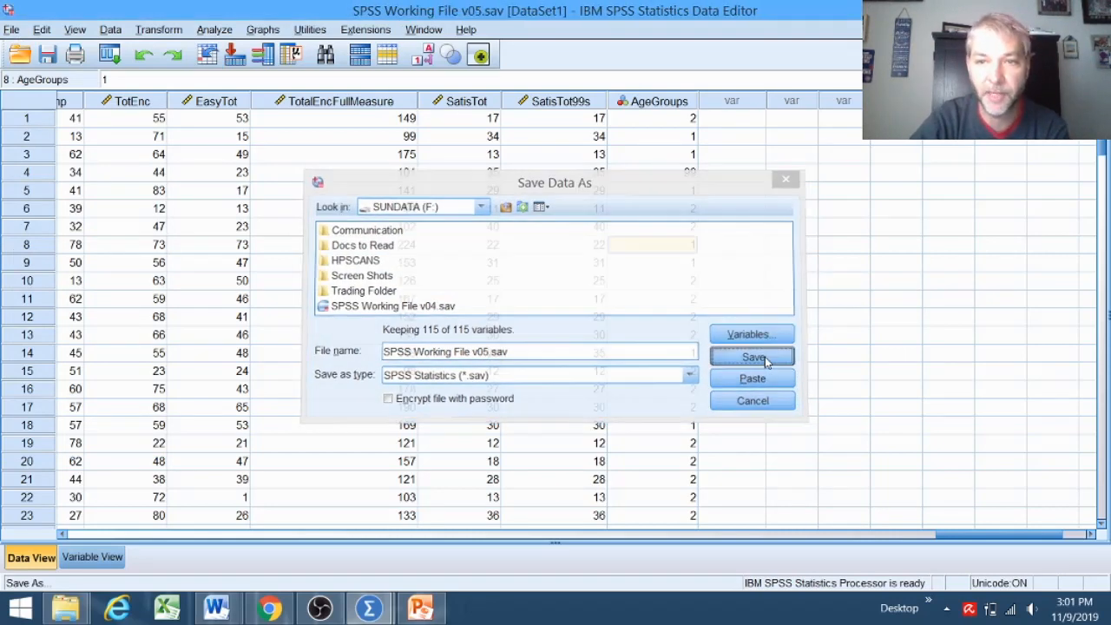
{"action": "left_click_drag", "start_coordinate": [401, 246], "coordinate": [401, 263]}
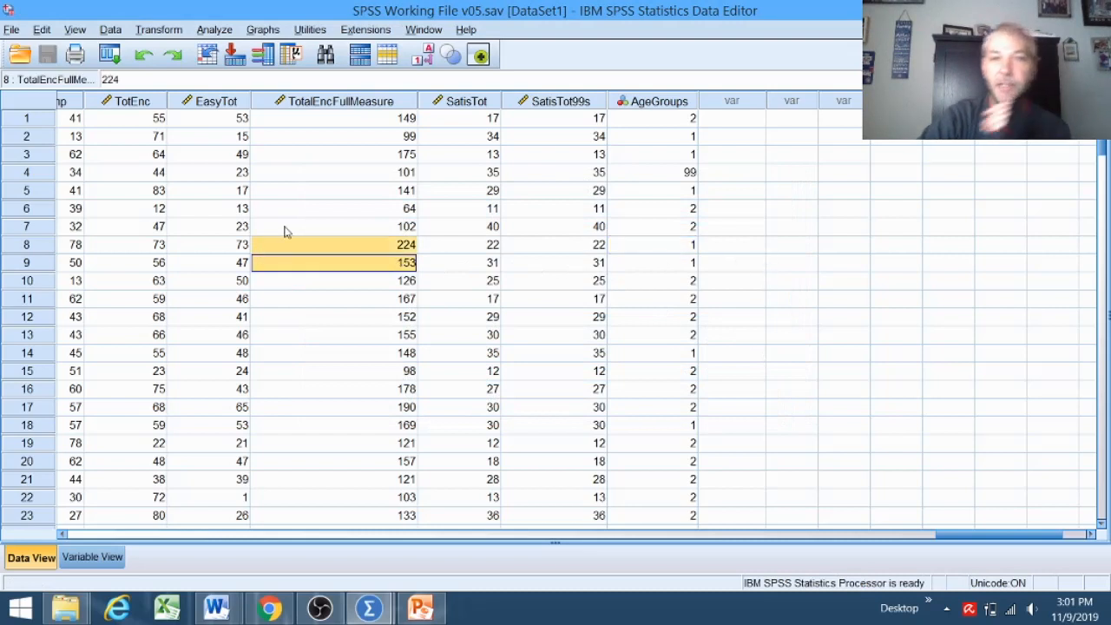
{"action": "left_click", "coordinate": [633, 178]}
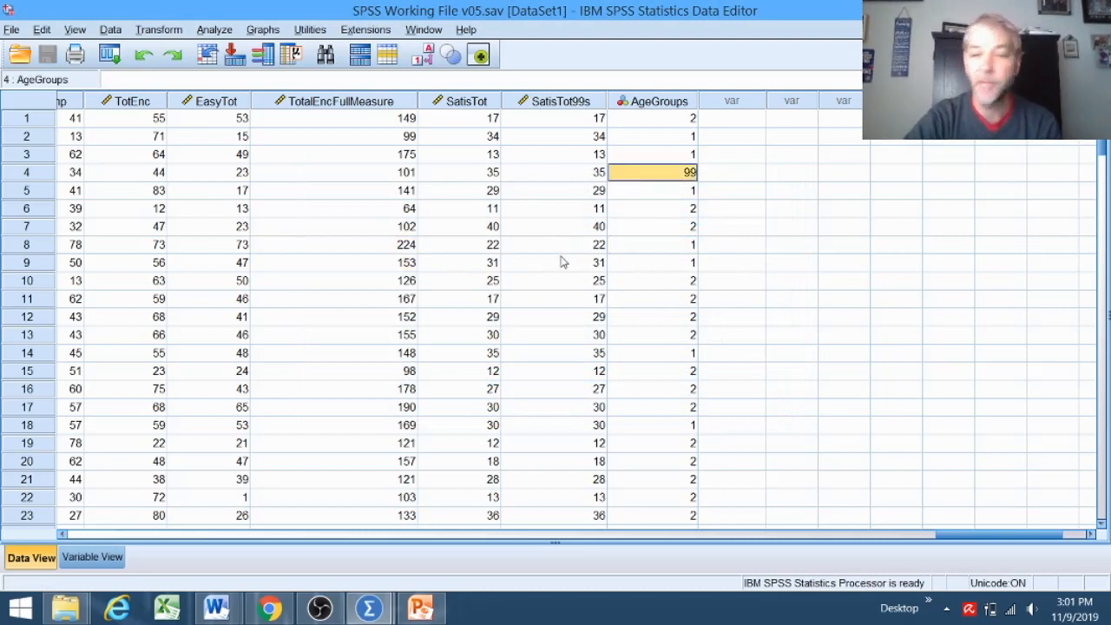
{"action": "key", "text": "ctrl+Home"}
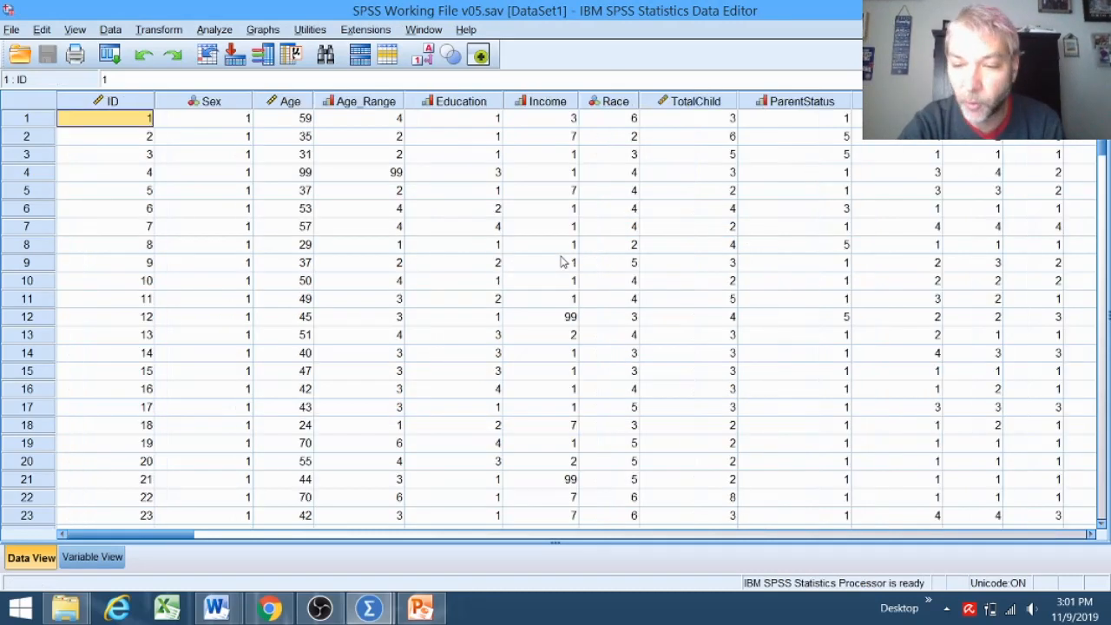
{"action": "left_click", "coordinate": [552, 262]}
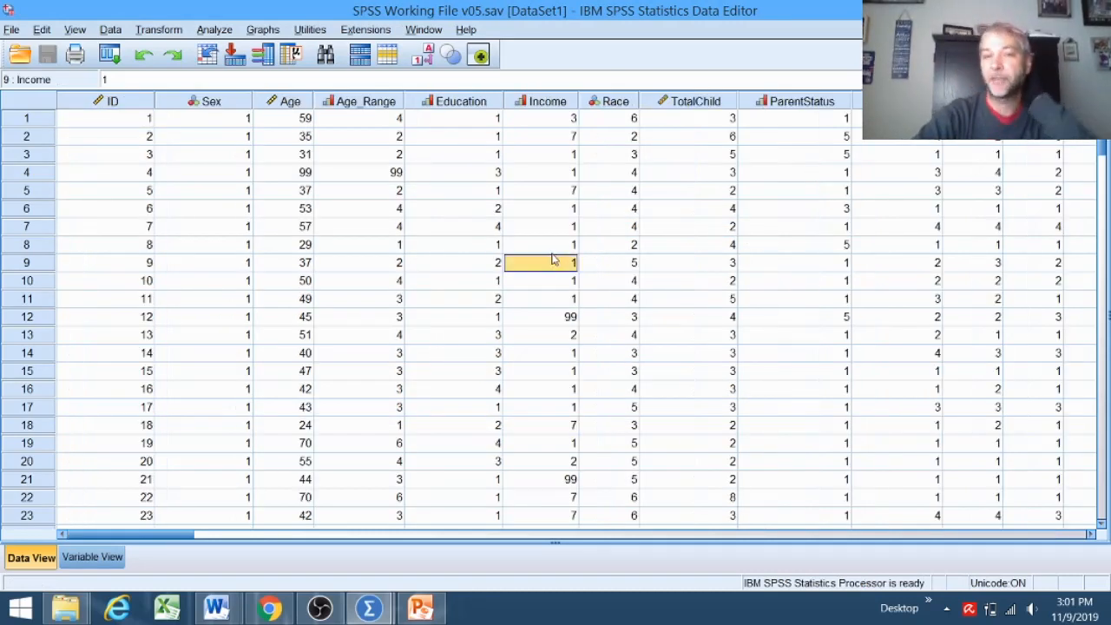
{"action": "key", "text": "Up"}
{"action": "left_click", "coordinate": [668, 283]}
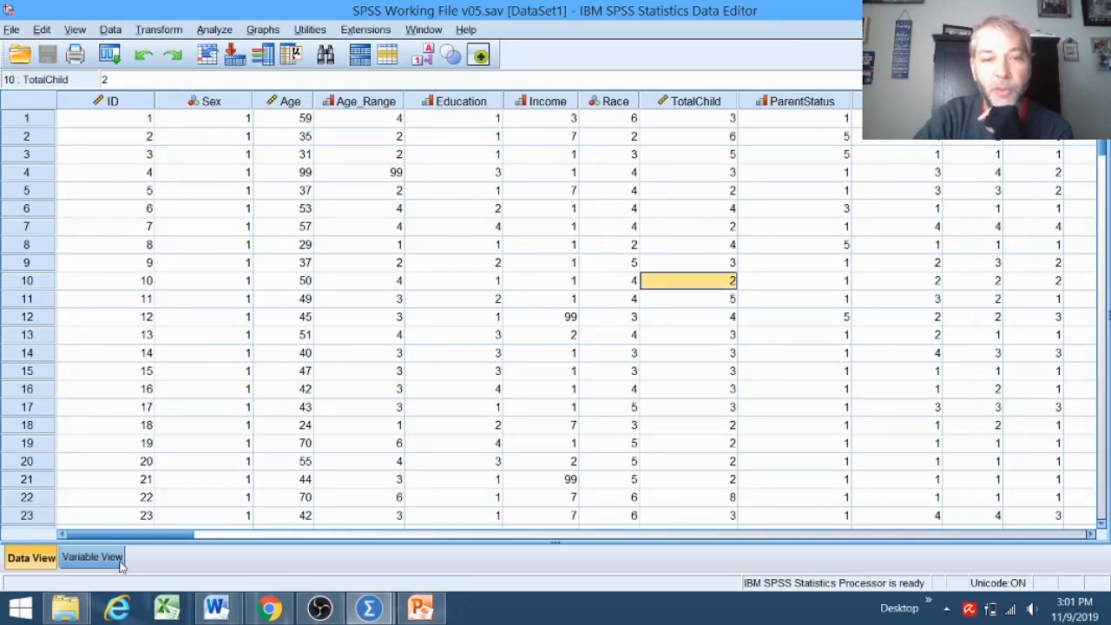
Narrow the TotalEncFullMeasure column in the data grid to just fit its heading.
{"action": "left_click_drag", "start_coordinate": [143, 539], "coordinate": [1004, 549]}
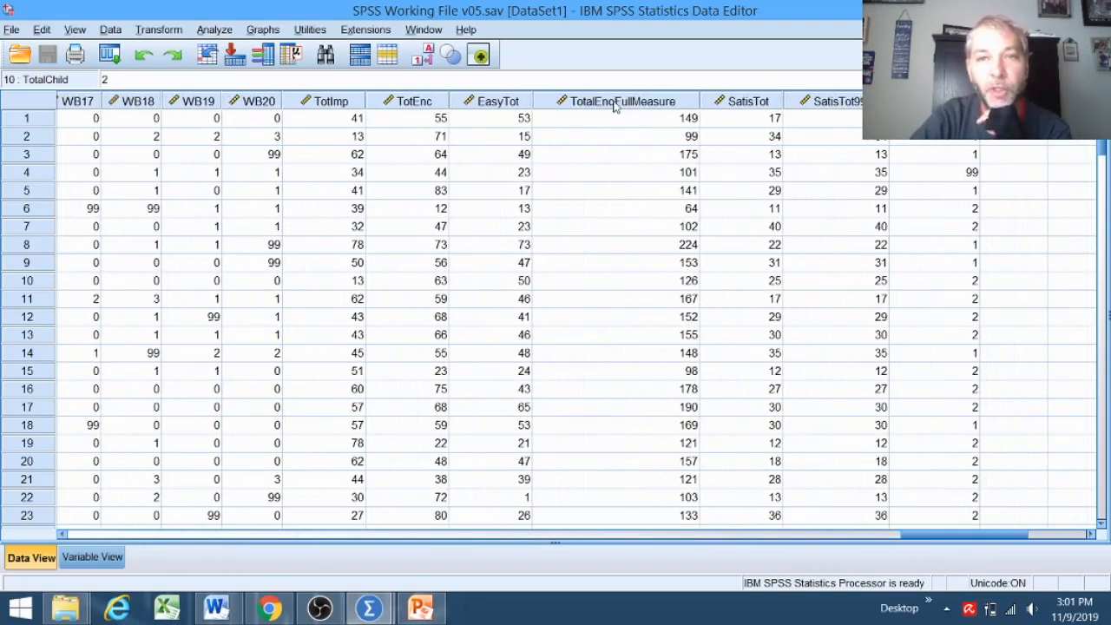
{"action": "left_click_drag", "start_coordinate": [697, 101], "coordinate": [653, 101]}
{"action": "left_click", "coordinate": [614, 172]}
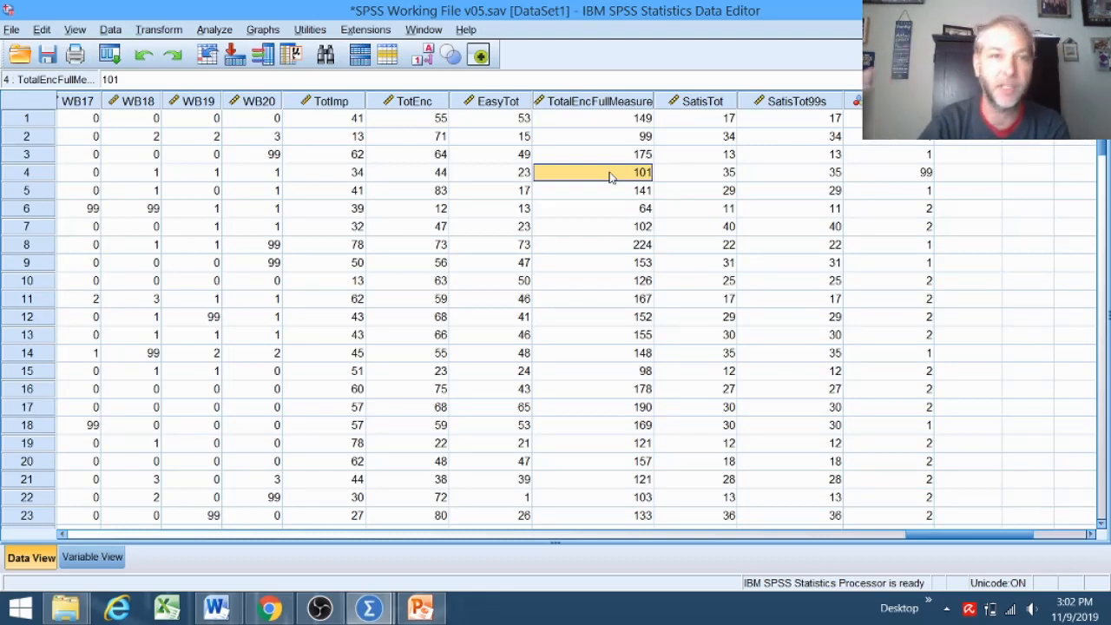
{"action": "left_click", "coordinate": [603, 229]}
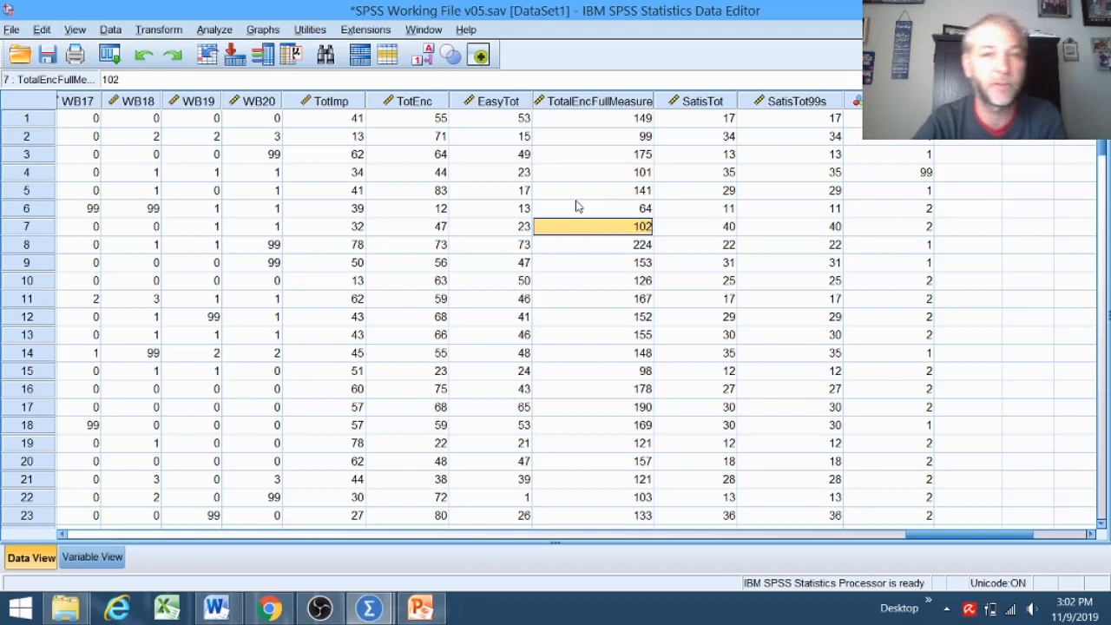
Start a Compute Variable with its previous settings reset, and build the numeric expression TotalEncFullMeasure + 10.
{"action": "left_click", "coordinate": [159, 32]}
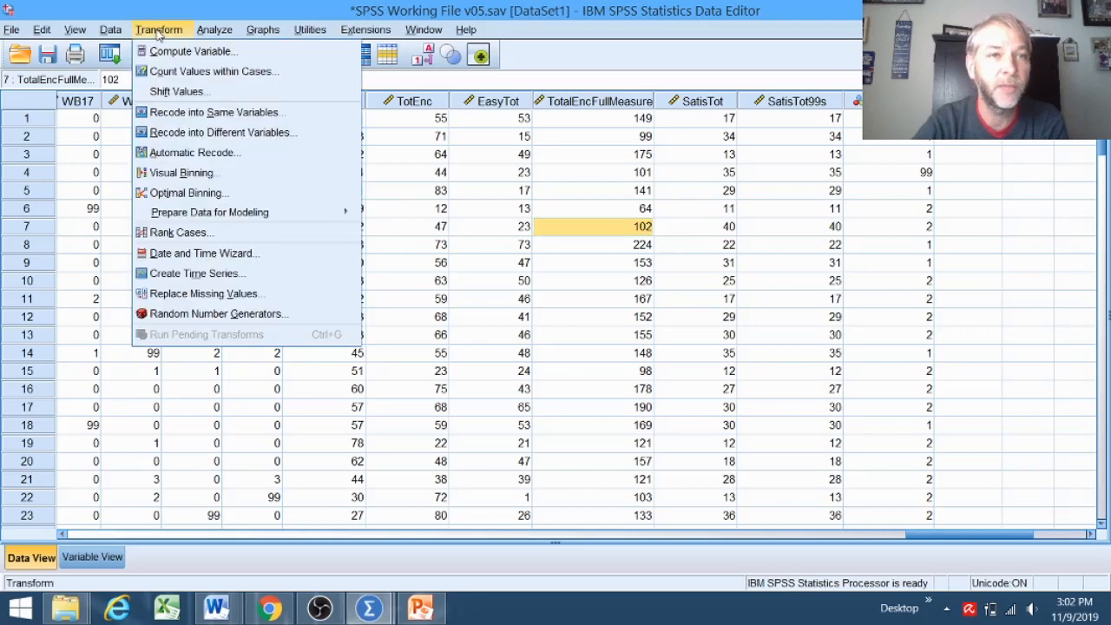
{"action": "left_click", "coordinate": [173, 56]}
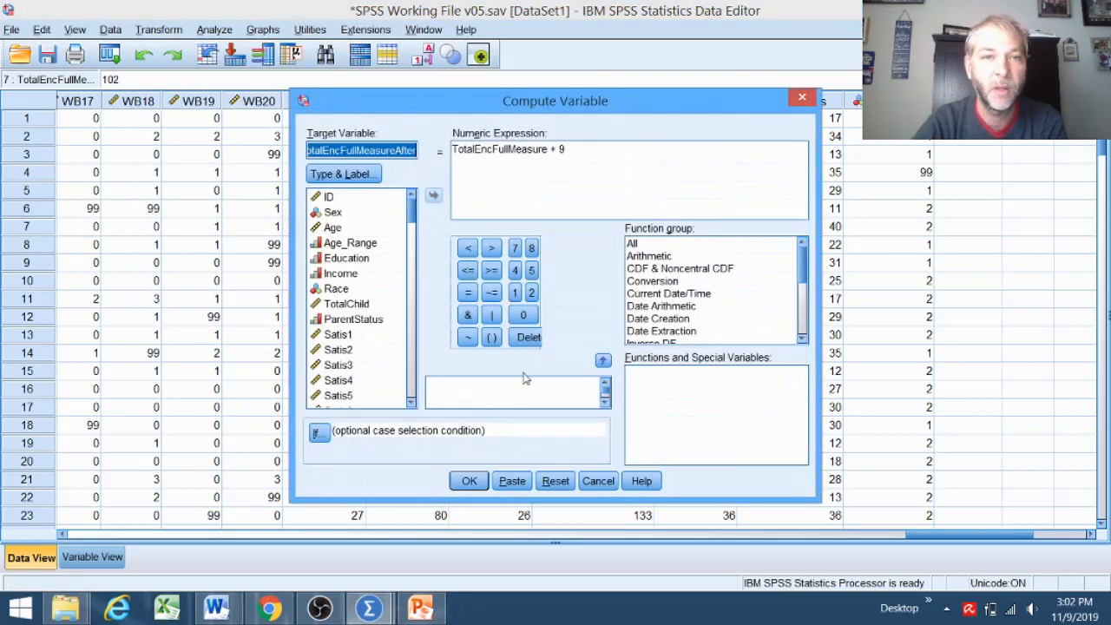
{"action": "left_click", "coordinate": [558, 481]}
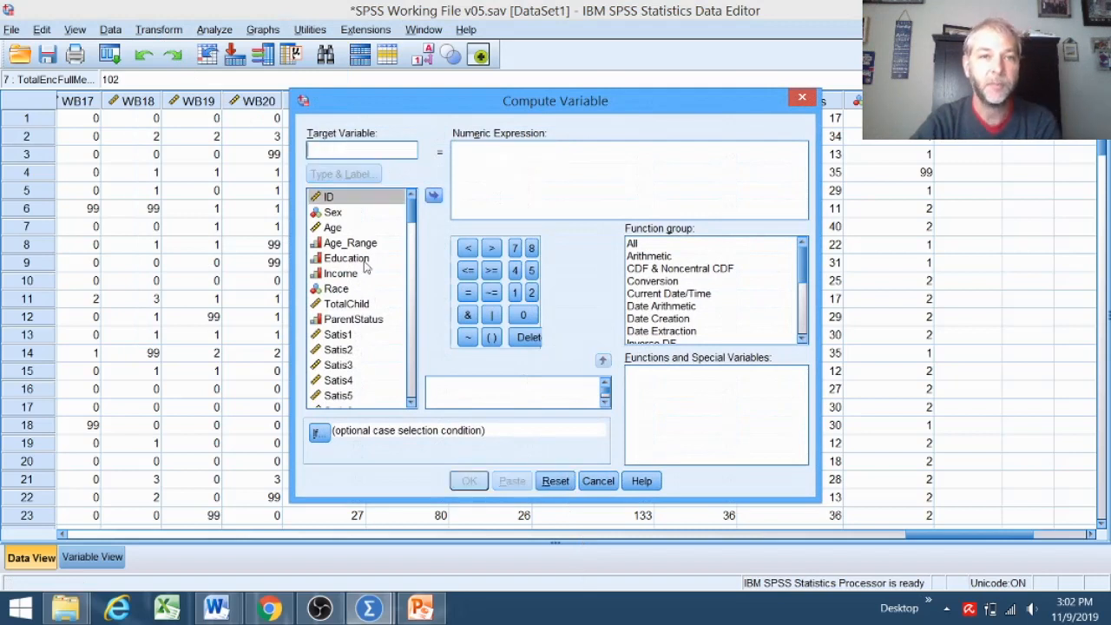
{"action": "left_click_drag", "start_coordinate": [410, 213], "coordinate": [412, 395]}
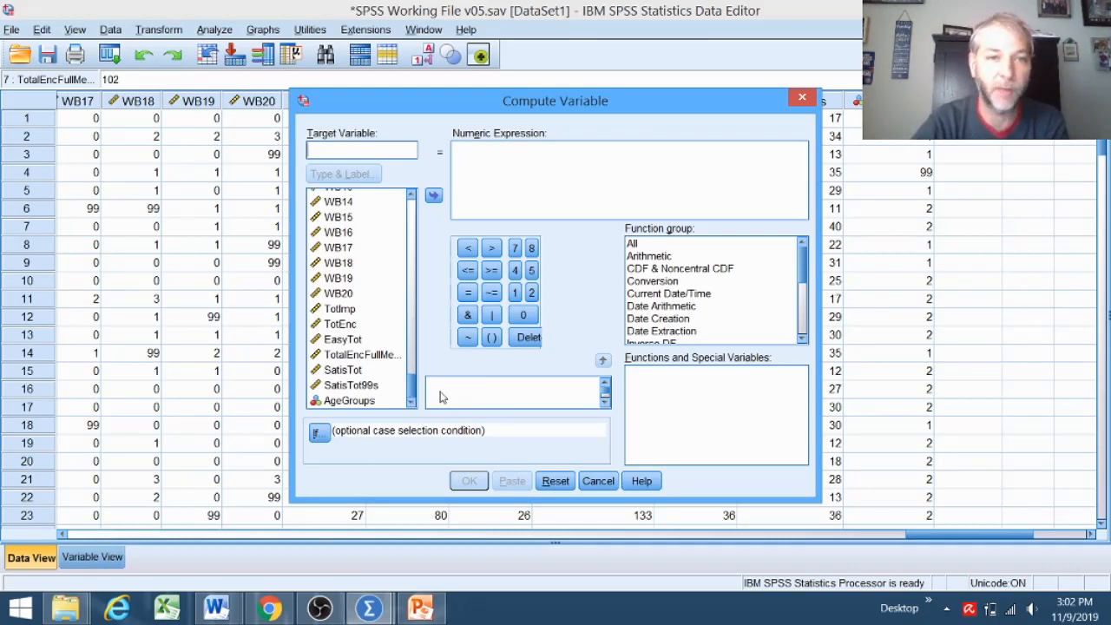
{"action": "left_click", "coordinate": [361, 356]}
{"action": "left_click_drag", "start_coordinate": [293, 361], "coordinate": [191, 359]}
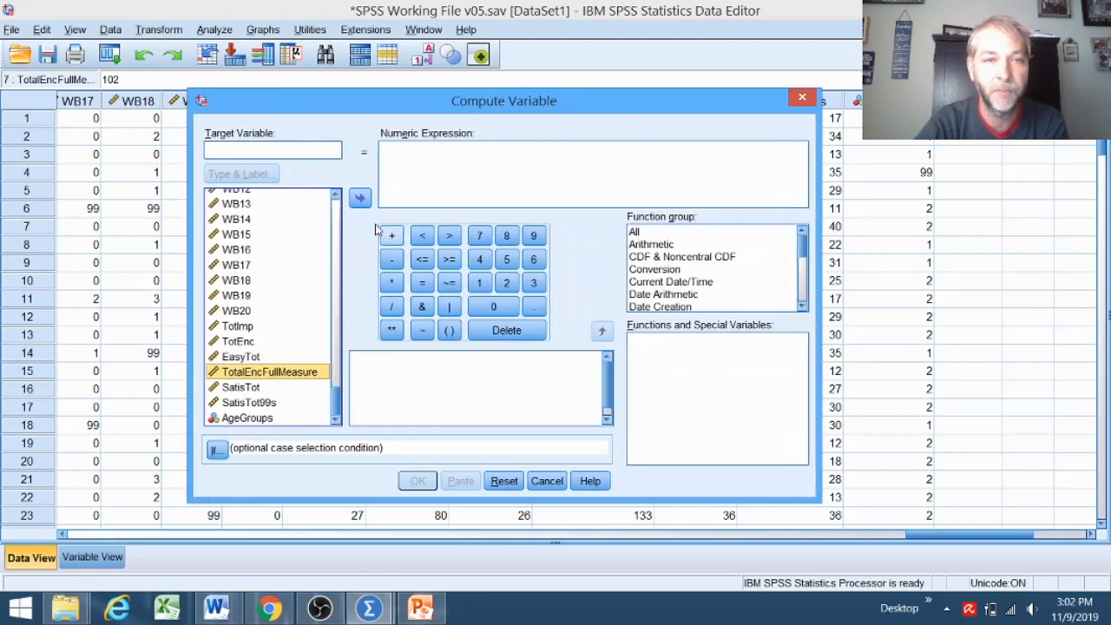
{"action": "left_click", "coordinate": [360, 199]}
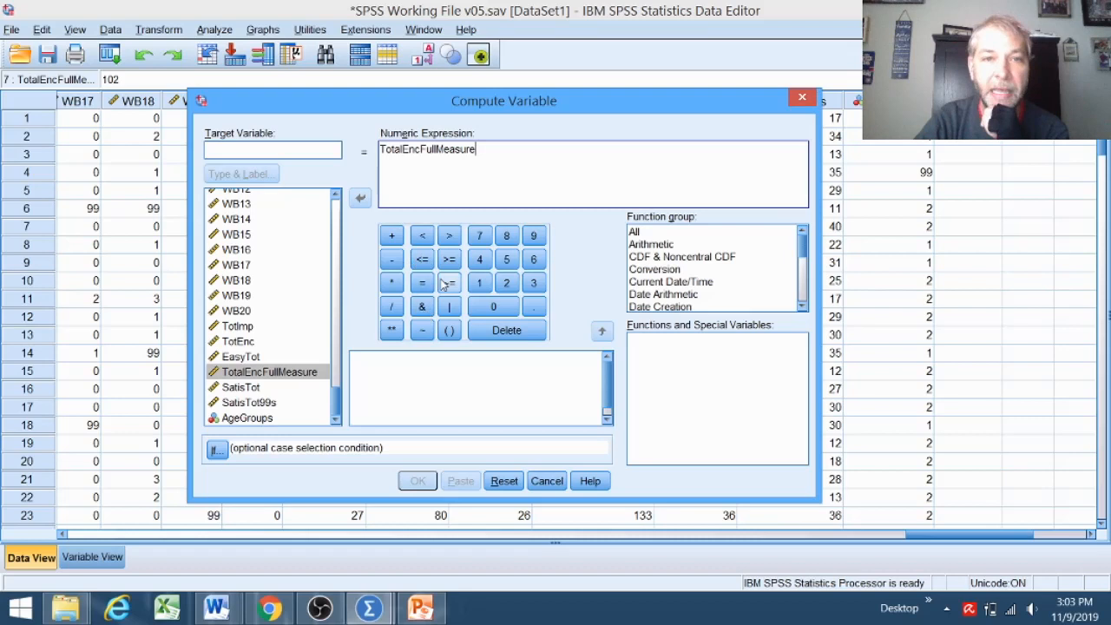
{"action": "left_click", "coordinate": [392, 236]}
{"action": "left_click", "coordinate": [479, 284]}
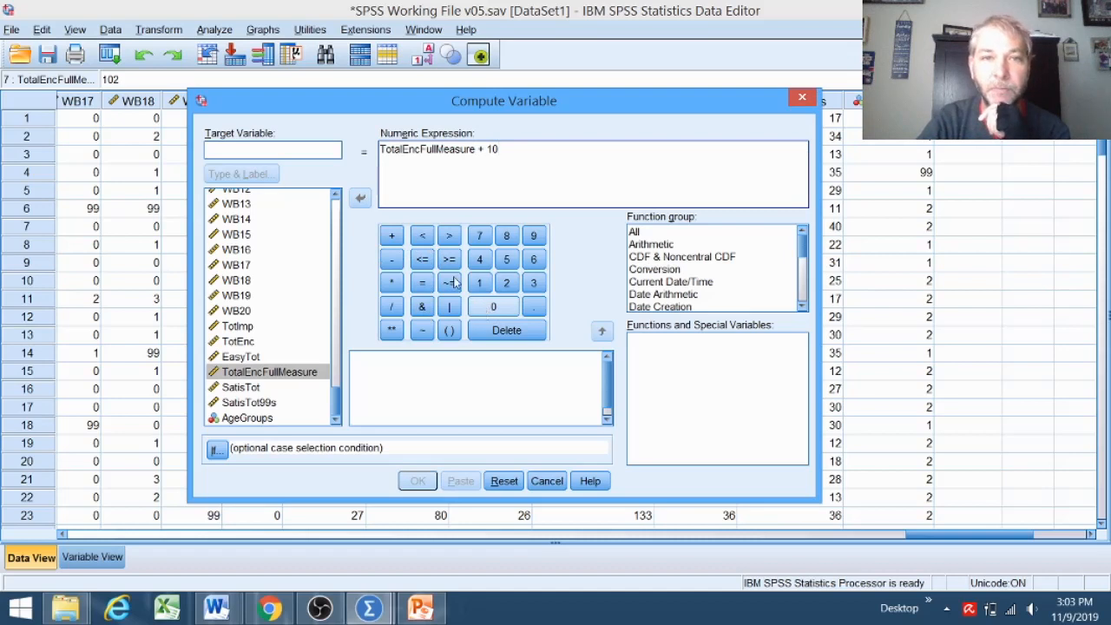
Name the target variable TotalEncFullMeasure_After, run the computation and return to the data grid.
{"action": "left_click", "coordinate": [303, 152]}
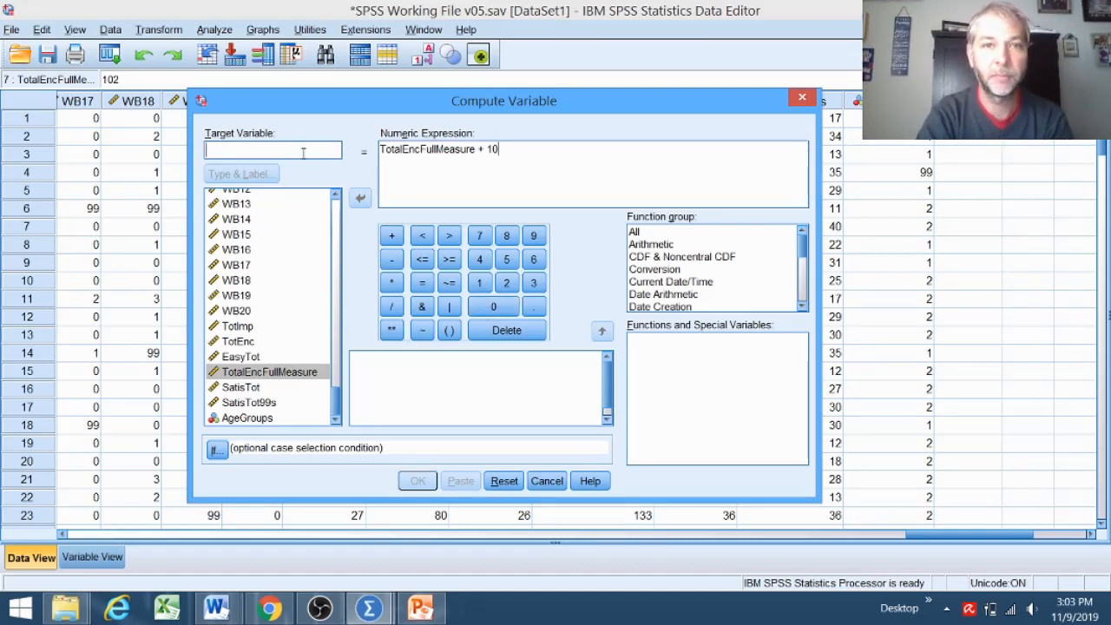
{"action": "type", "text": "TotalEnc"}
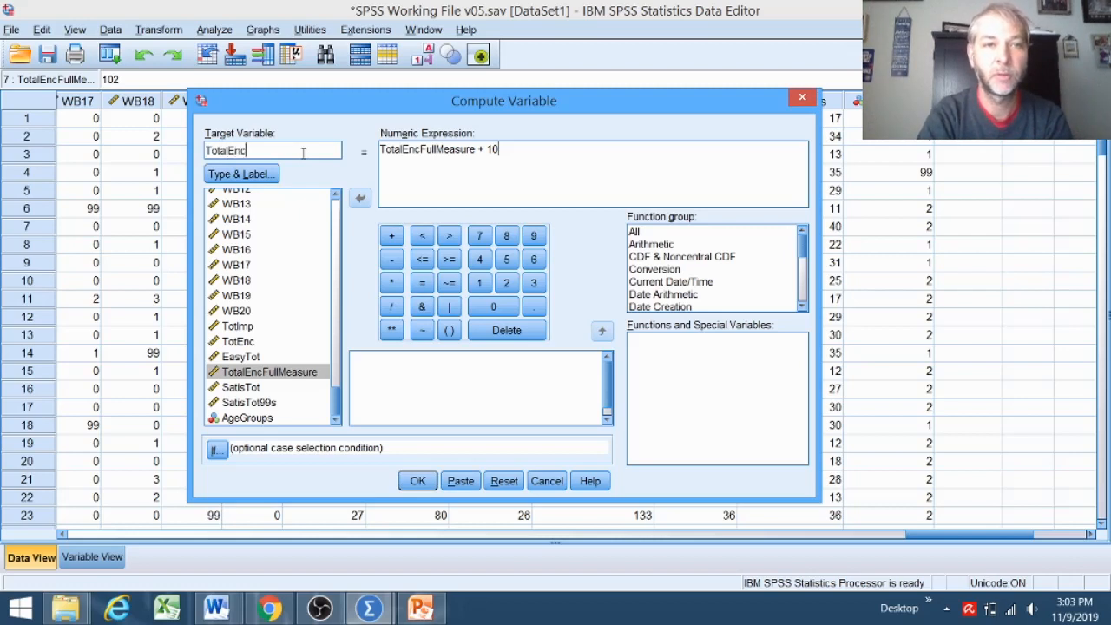
{"action": "type", "text": "FullMeasure"}
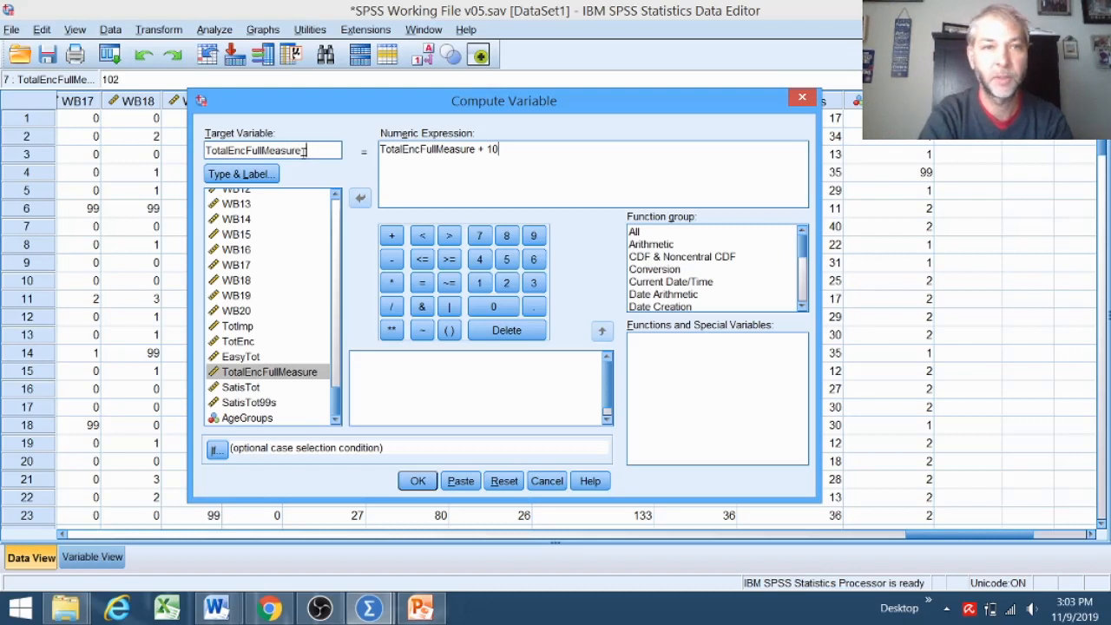
{"action": "type", "text": "_"}
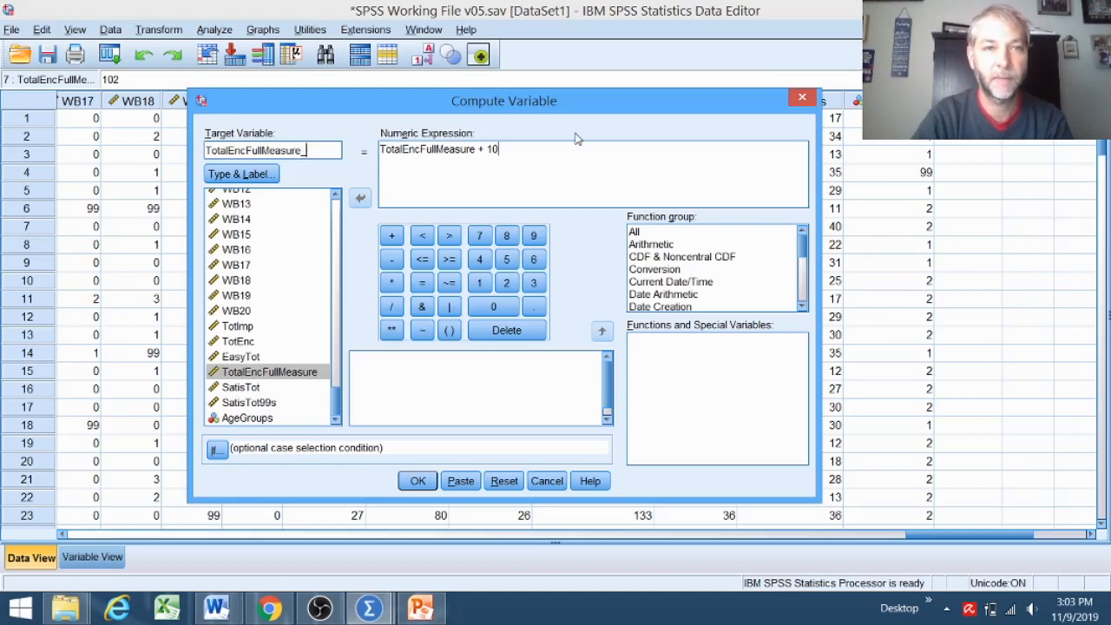
{"action": "type", "text": "After"}
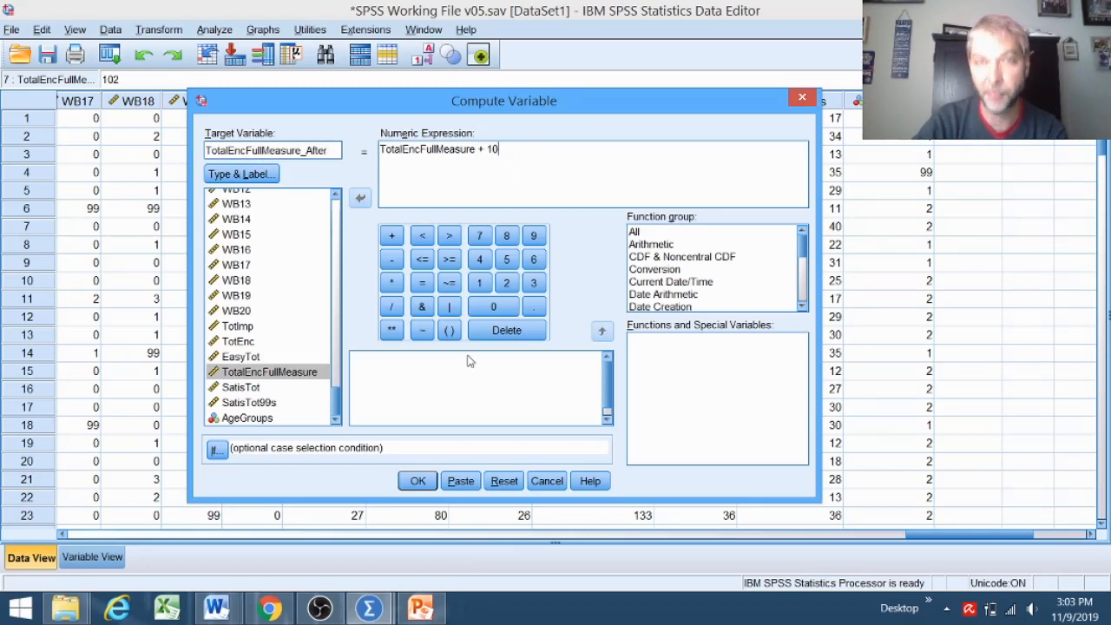
{"action": "left_click", "coordinate": [418, 483]}
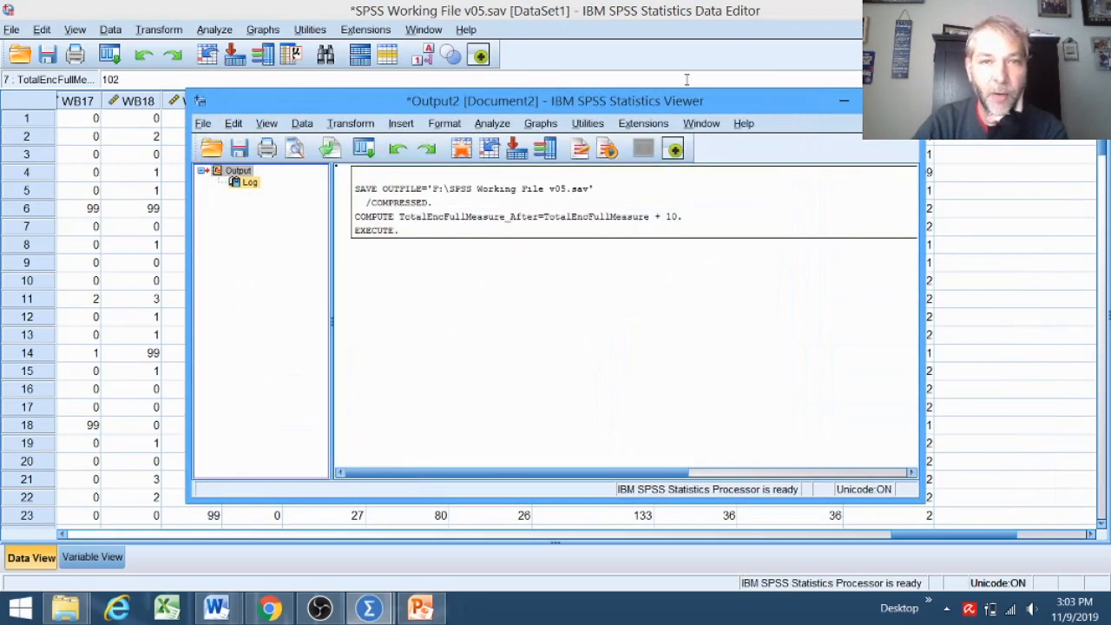
{"action": "left_click", "coordinate": [732, 58]}
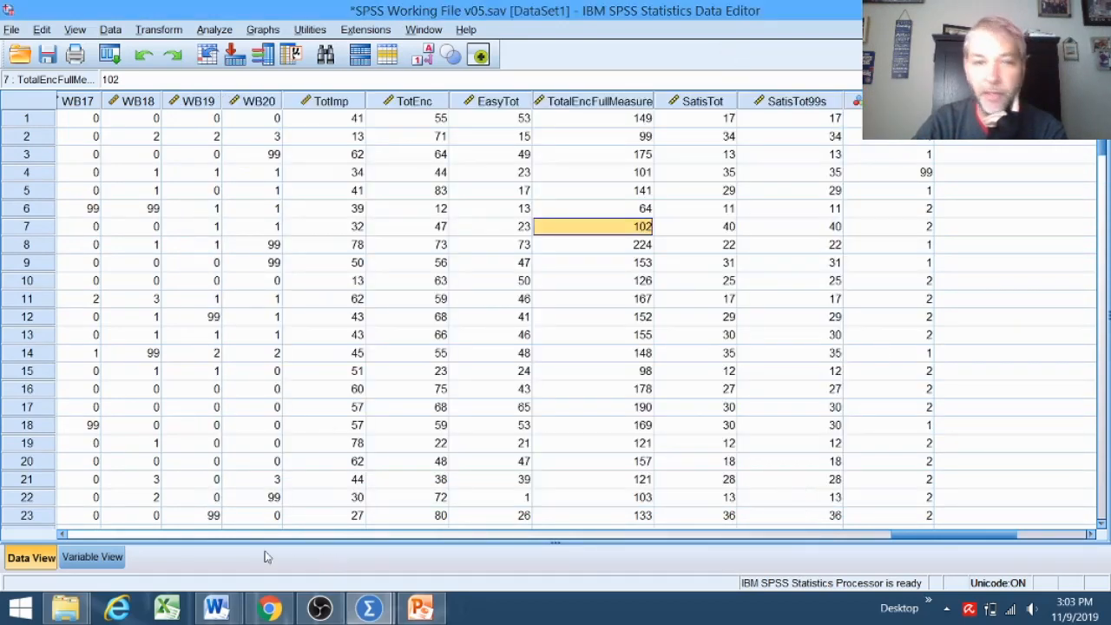
Highlight the TotalEncFullMeasure and TotalEncFullMeasure_After columns together to compare their values.
{"action": "scroll", "coordinate": [977, 535], "scroll_direction": "right", "scroll_amount": 5}
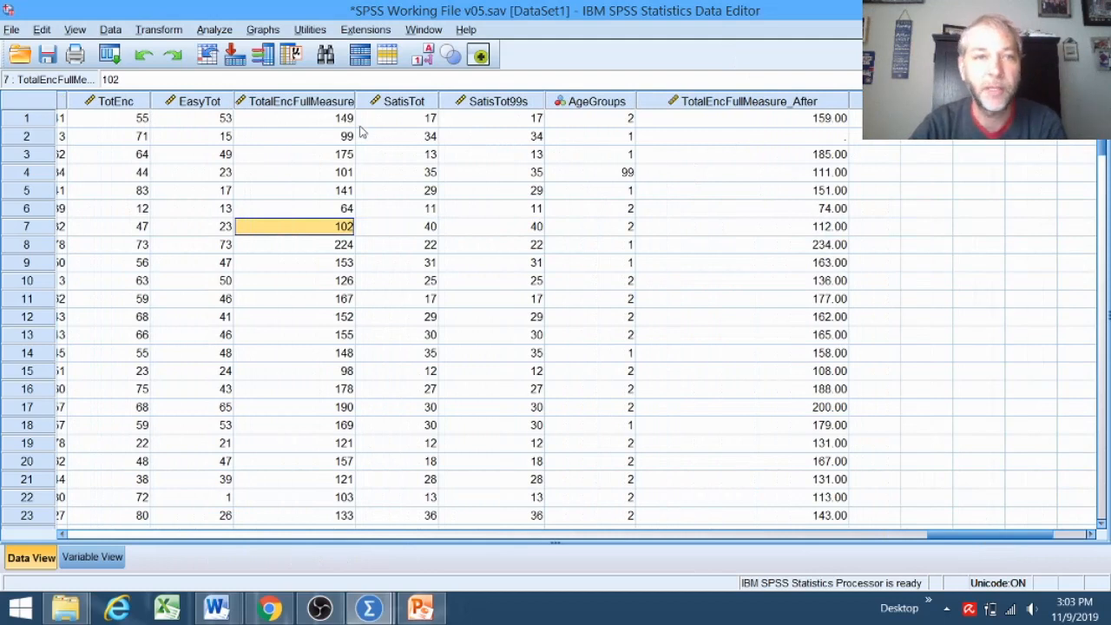
{"action": "left_click", "coordinate": [311, 111]}
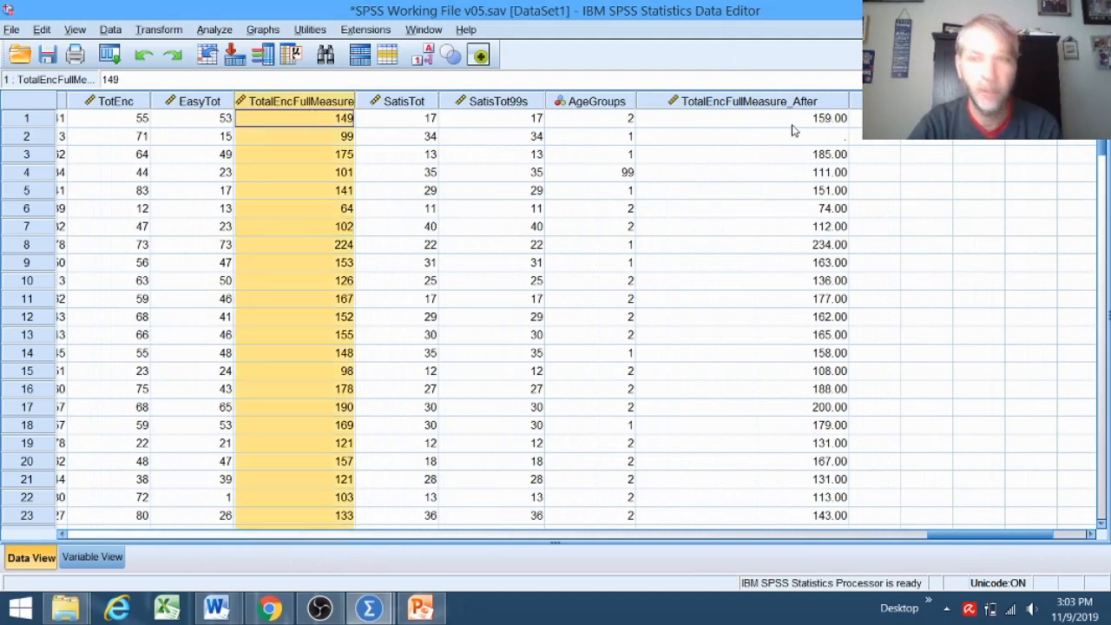
{"action": "left_click", "coordinate": [769, 106], "text": "ctrl"}
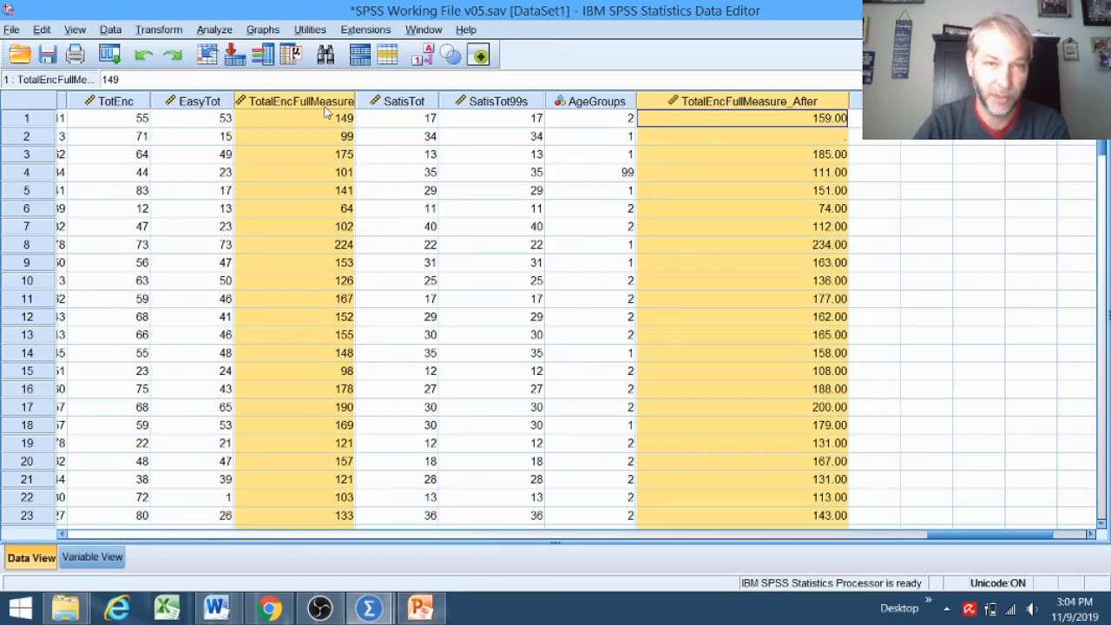
{"action": "mouse_move", "coordinate": [327, 112]}
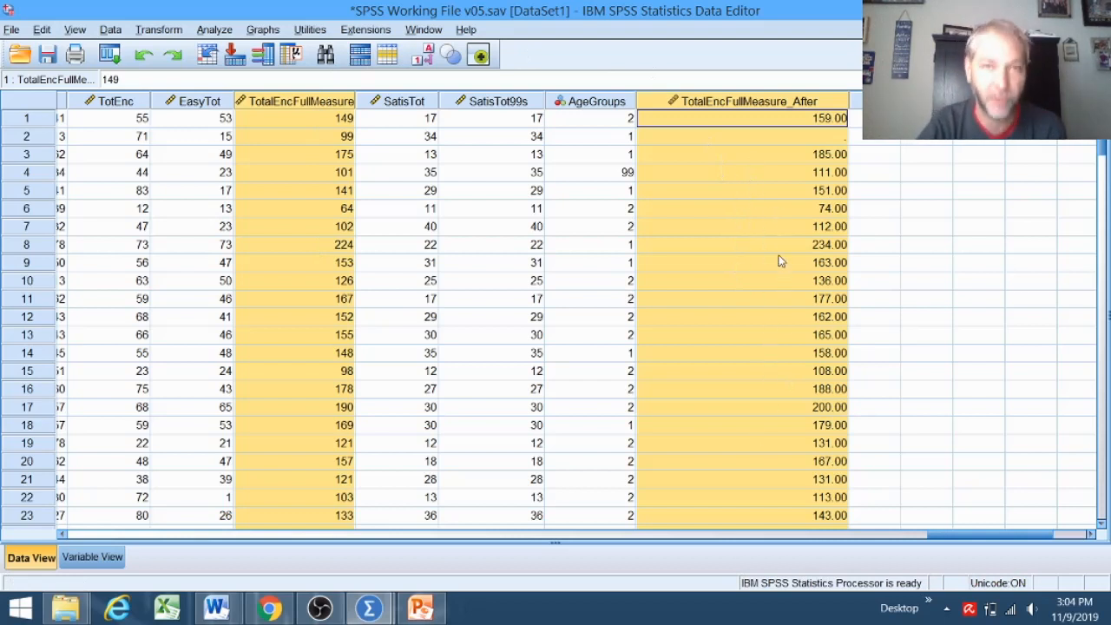
Set the decimals of the TotalEncFullMeasure_After variable to 0 in its variable definition.
{"action": "double_click", "coordinate": [730, 103]}
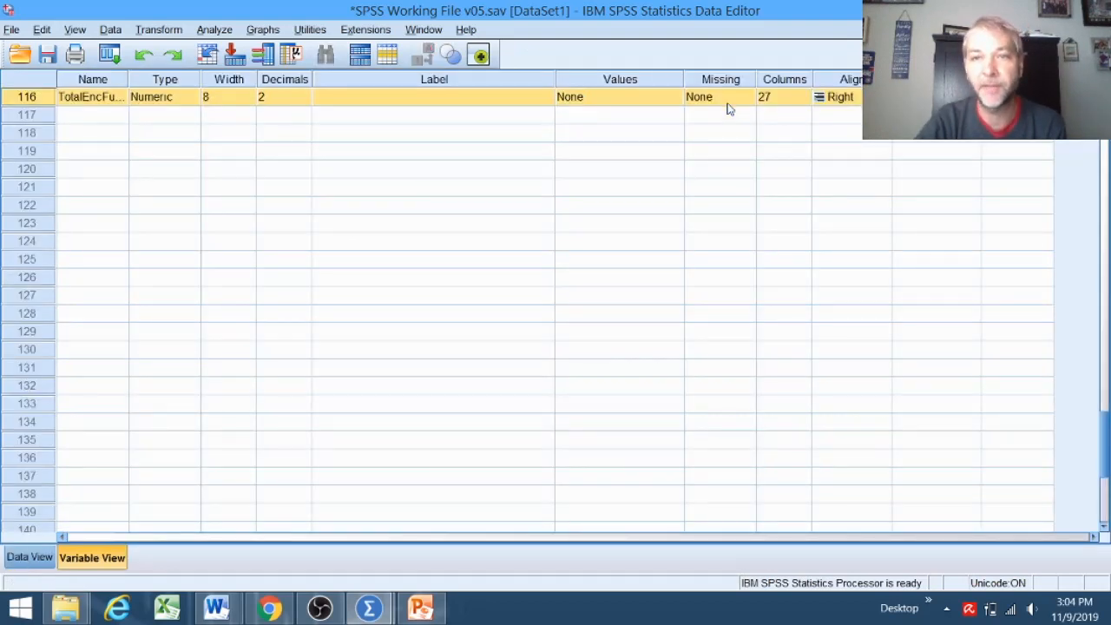
{"action": "left_click", "coordinate": [300, 101]}
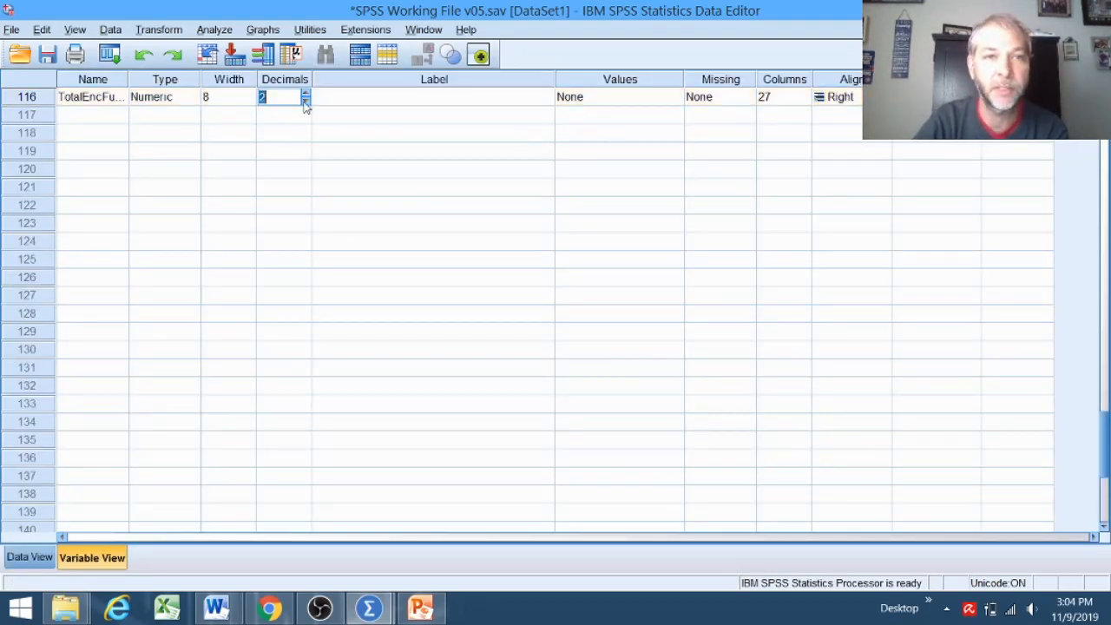
{"action": "left_click", "coordinate": [305, 100]}
{"action": "left_click", "coordinate": [305, 101]}
{"action": "left_click", "coordinate": [339, 100]}
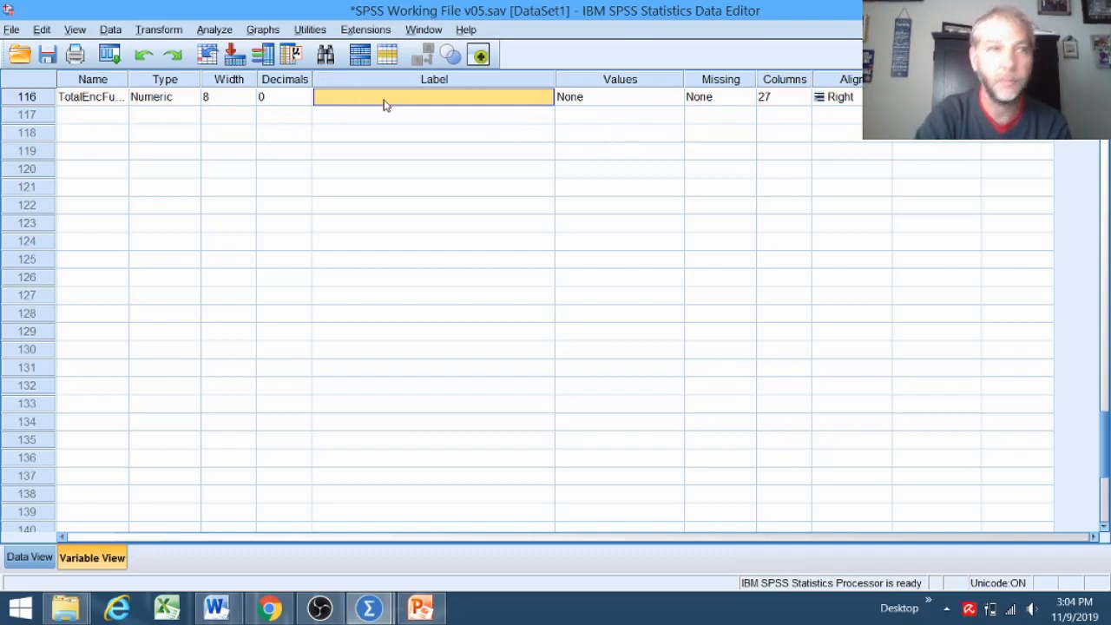
{"action": "type", "text": "Scores on the"}
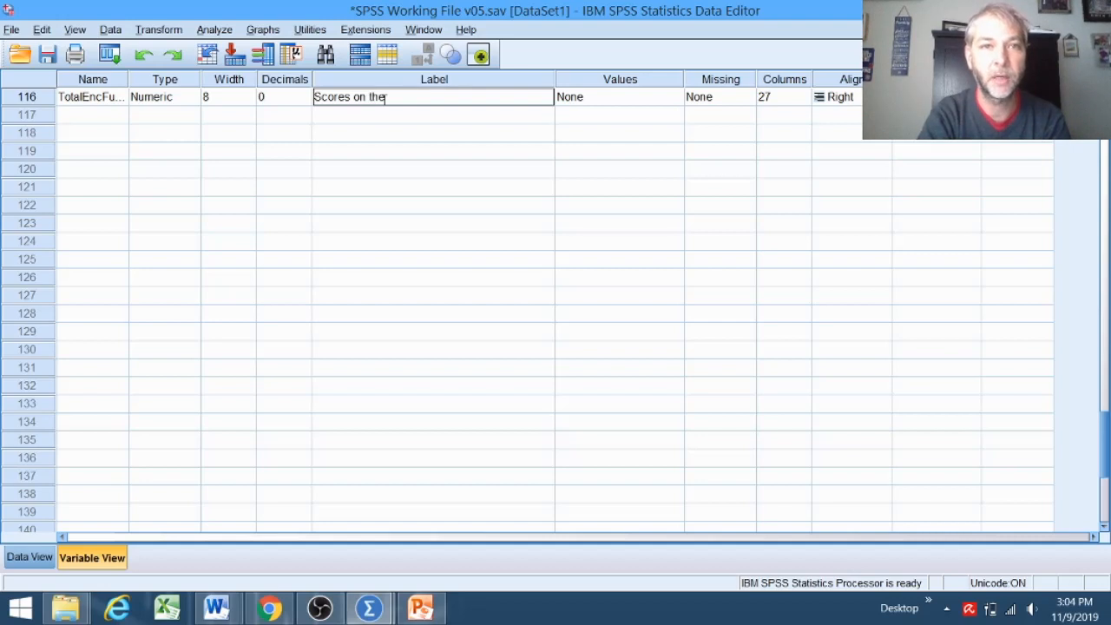
{"action": "key", "text": "BackSpace"}
{"action": "key", "text": "BackSpace"}
{"action": "key", "text": "BackSpace"}
{"action": "key", "text": "BackSpace"}
{"action": "key", "text": "BackSpace"}
{"action": "key", "text": "BackSpace"}
{"action": "key", "text": "BackSpace"}
{"action": "key", "text": "BackSpace"}
{"action": "key", "text": "BackSpace"}
{"action": "key", "text": "BackSpace"}
{"action": "key", "text": "BackSpace"}
{"action": "key", "text": "BackSpace"}
{"action": "key", "text": "BackSpace"}
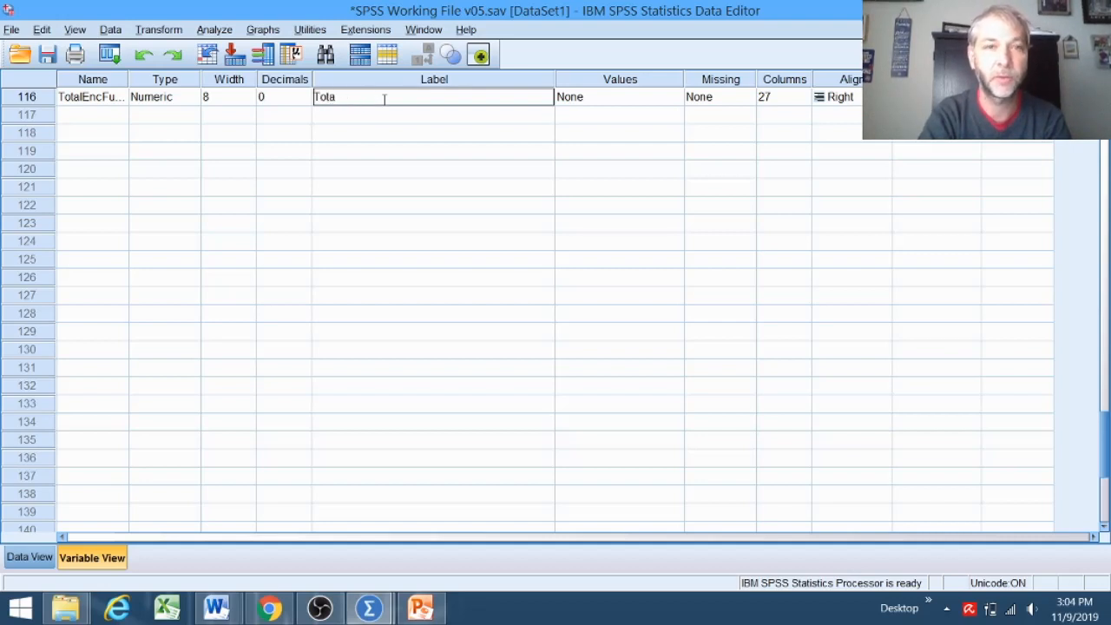
Label the TotalEncFullMeasure_After variable "Total scores on the PEI after treatment.".
{"action": "type", "text": "Total scores on the PEI after treatment."}
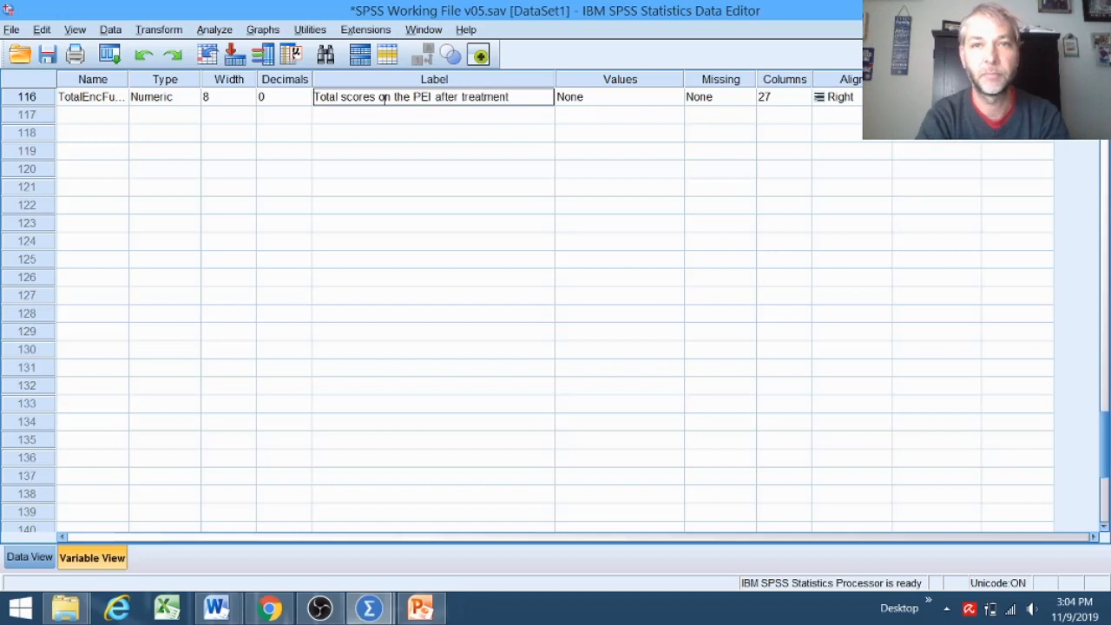
{"action": "left_click", "coordinate": [620, 102]}
Define 99 as a discrete missing value for the TotalEncFullMeasure_After variable.
{"action": "left_click", "coordinate": [746, 102]}
{"action": "left_click", "coordinate": [747, 103]}
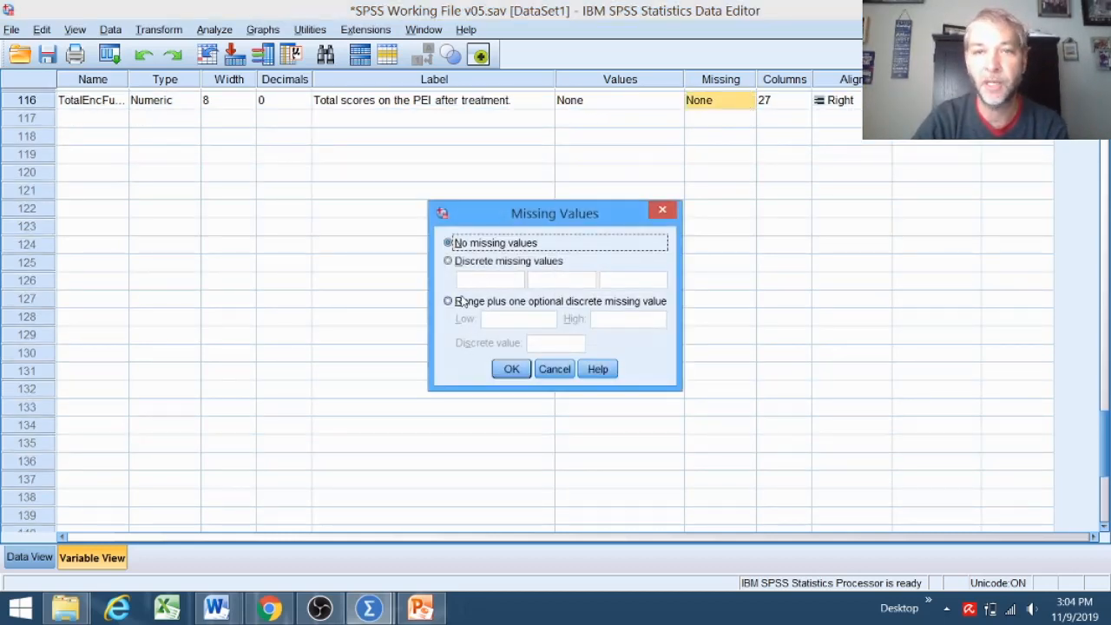
{"action": "left_click", "coordinate": [449, 262]}
{"action": "left_click", "coordinate": [491, 283]}
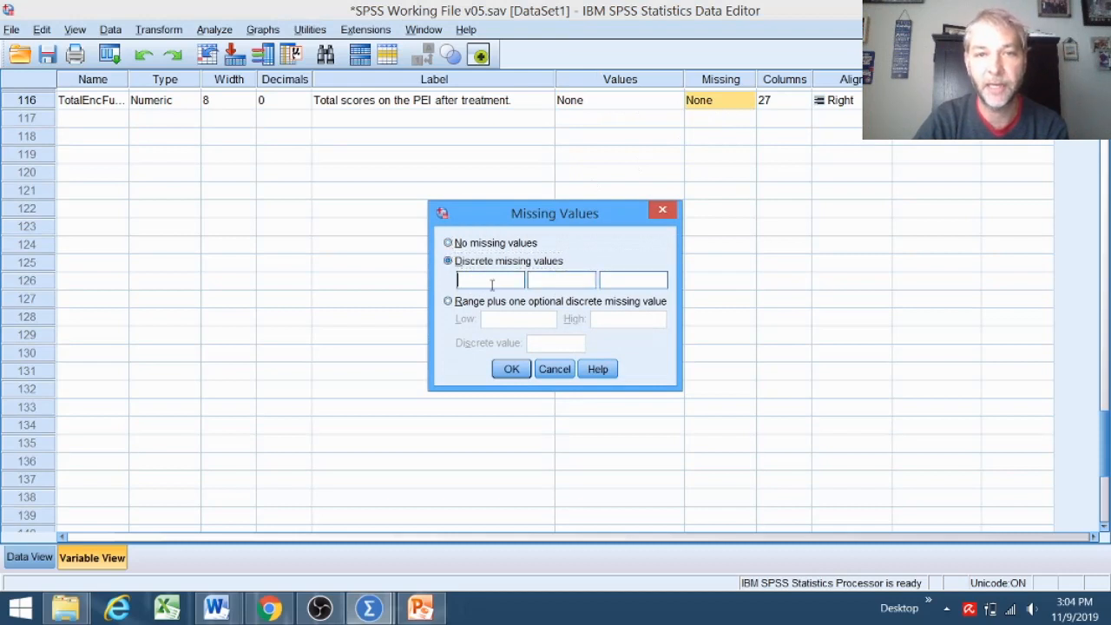
{"action": "type", "text": "99"}
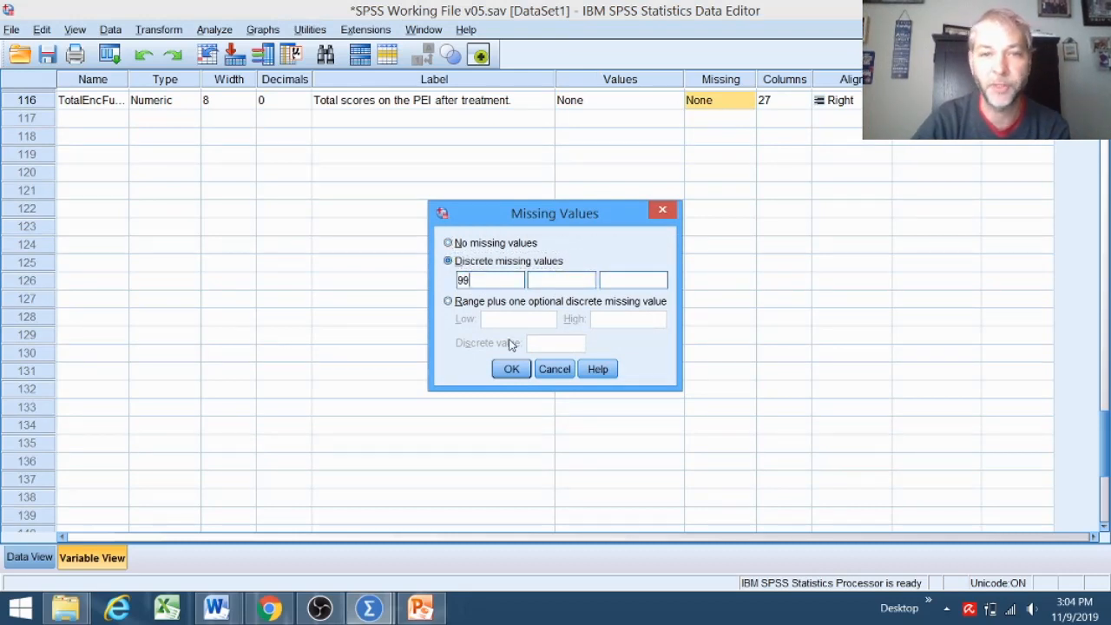
{"action": "left_click", "coordinate": [511, 370]}
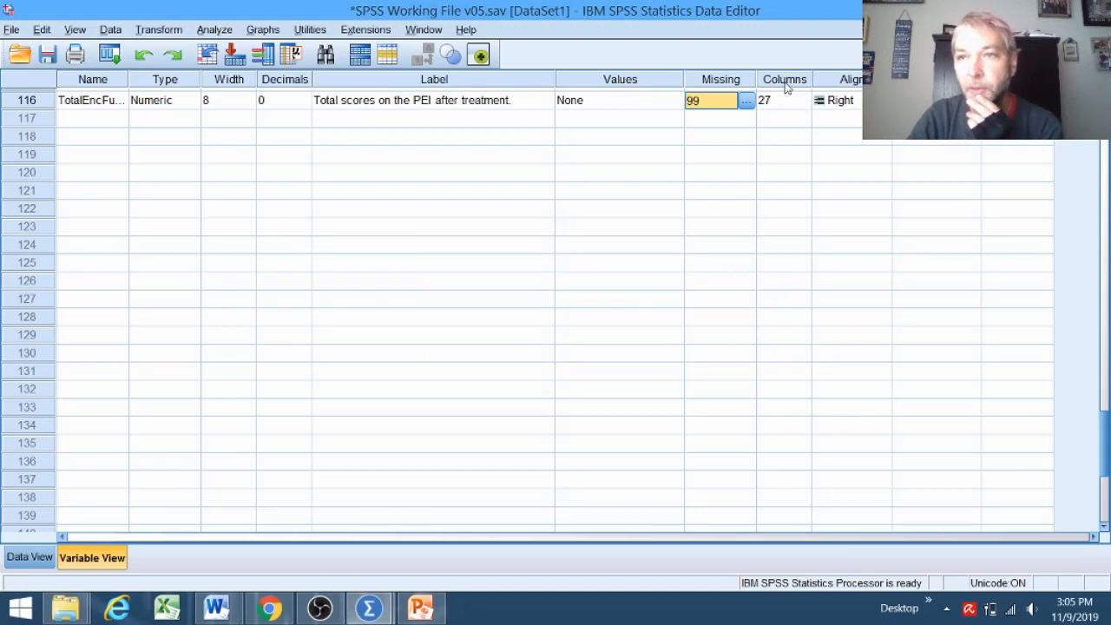
{"action": "right_click", "coordinate": [786, 82]}
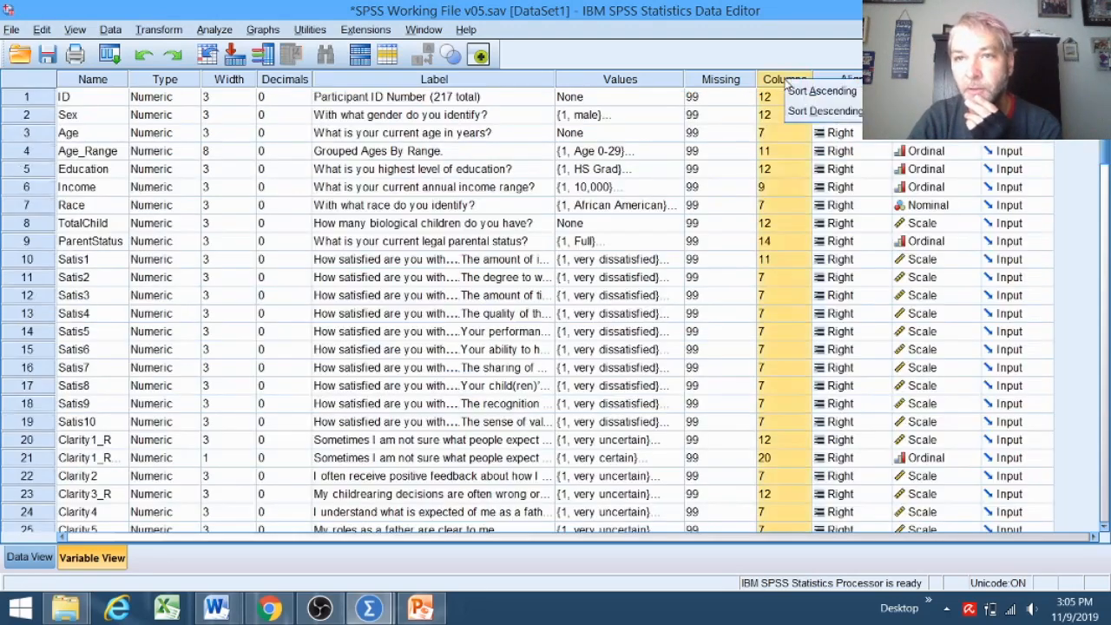
{"action": "left_click", "coordinate": [764, 61]}
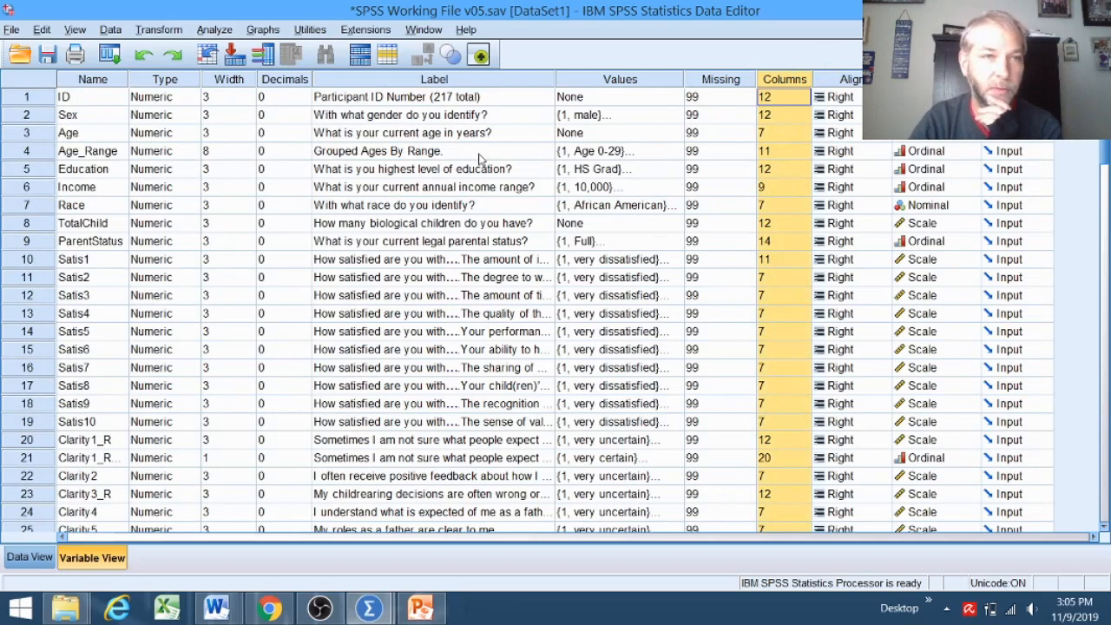
{"action": "scroll", "coordinate": [339, 347], "scroll_direction": "down", "scroll_amount": 20}
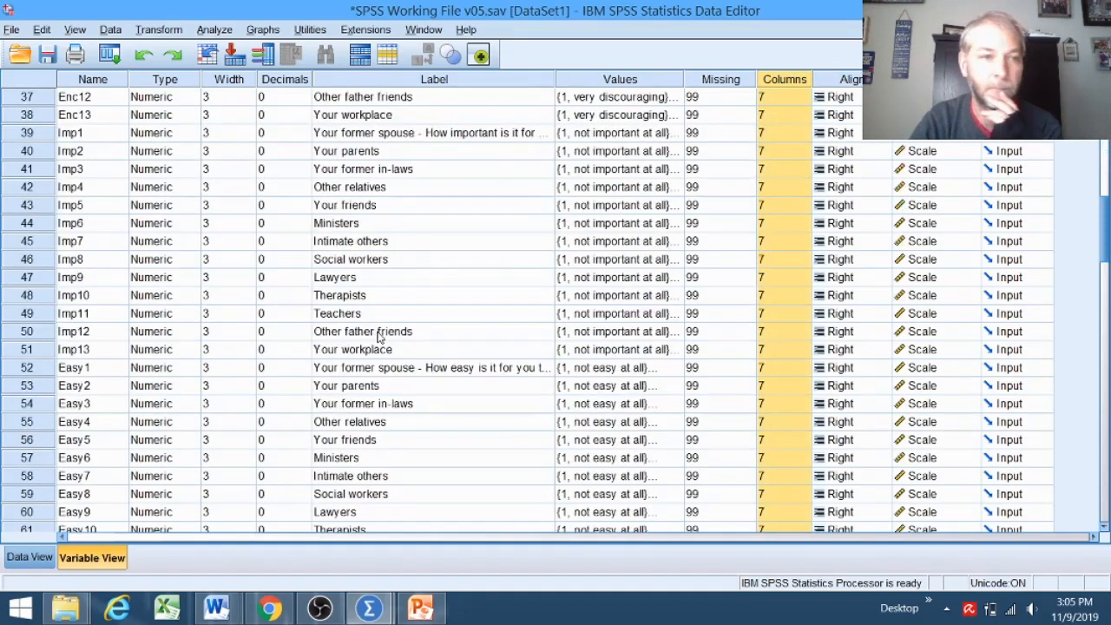
{"action": "scroll", "coordinate": [332, 356], "scroll_direction": "down", "scroll_amount": 9}
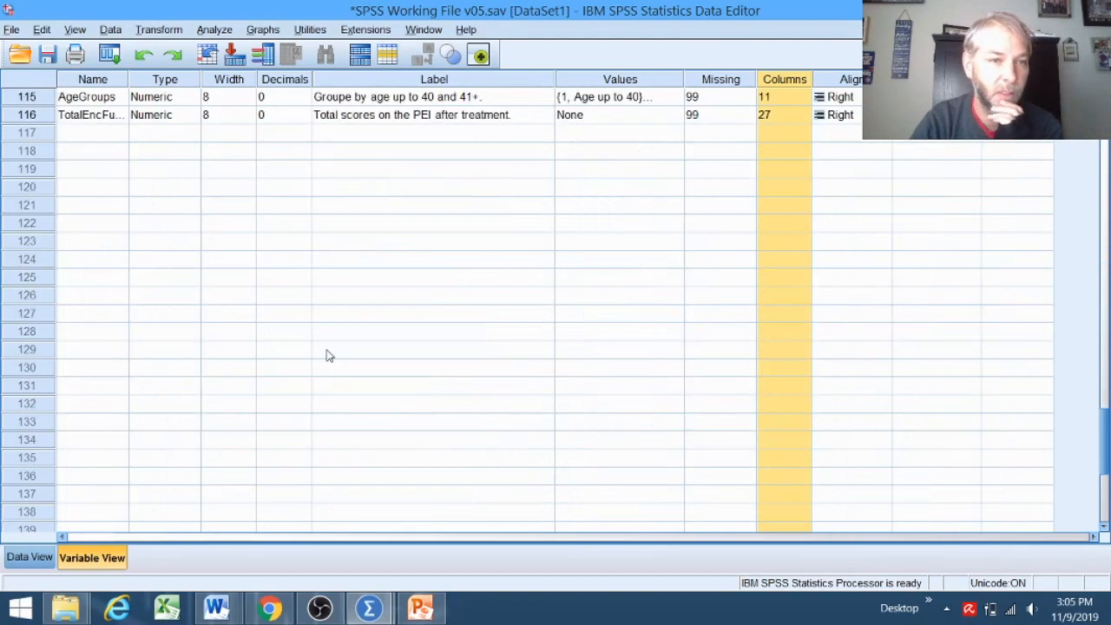
Go to the TotalEncFullMeasure_After column in the data grid and make it narrower.
{"action": "double_click", "coordinate": [41, 116]}
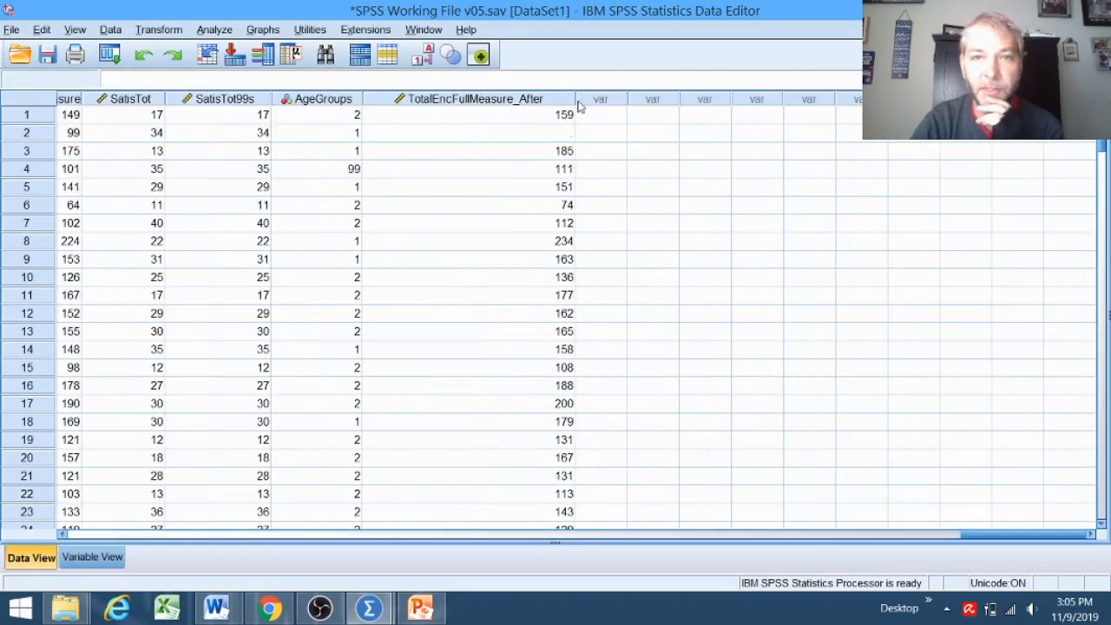
{"action": "left_click_drag", "start_coordinate": [573, 101], "coordinate": [491, 129]}
{"action": "left_click_drag", "start_coordinate": [566, 113], "coordinate": [627, 113]}
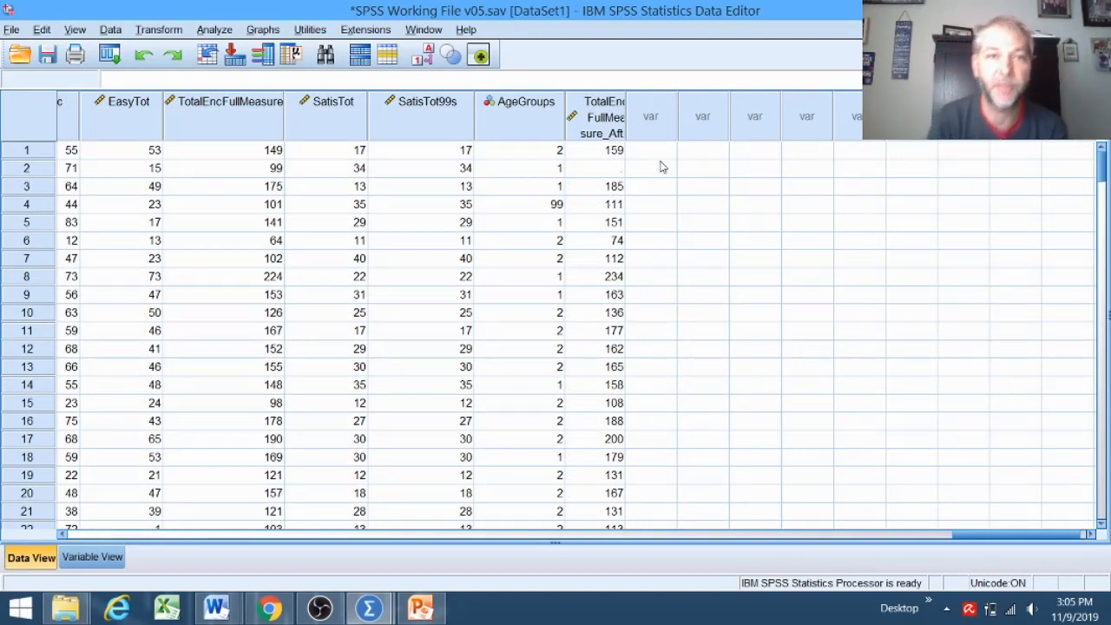
{"action": "left_click", "coordinate": [804, 276]}
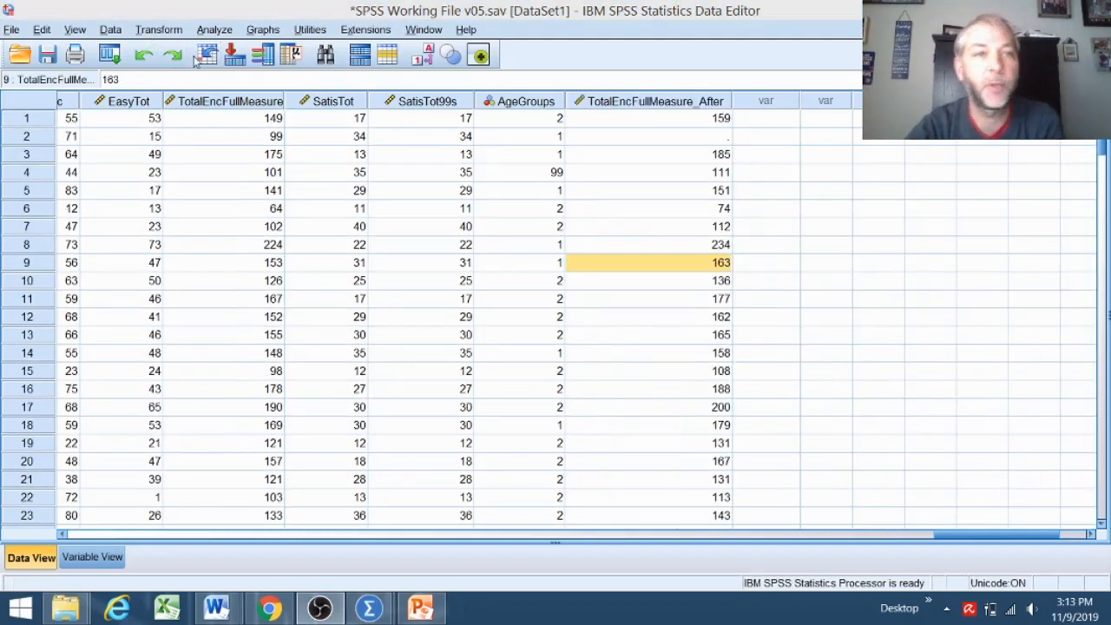
Start a Paired-Samples T Test with its previous settings reset, moving the dialog to the middle of the data grid.
{"action": "left_click", "coordinate": [211, 31]}
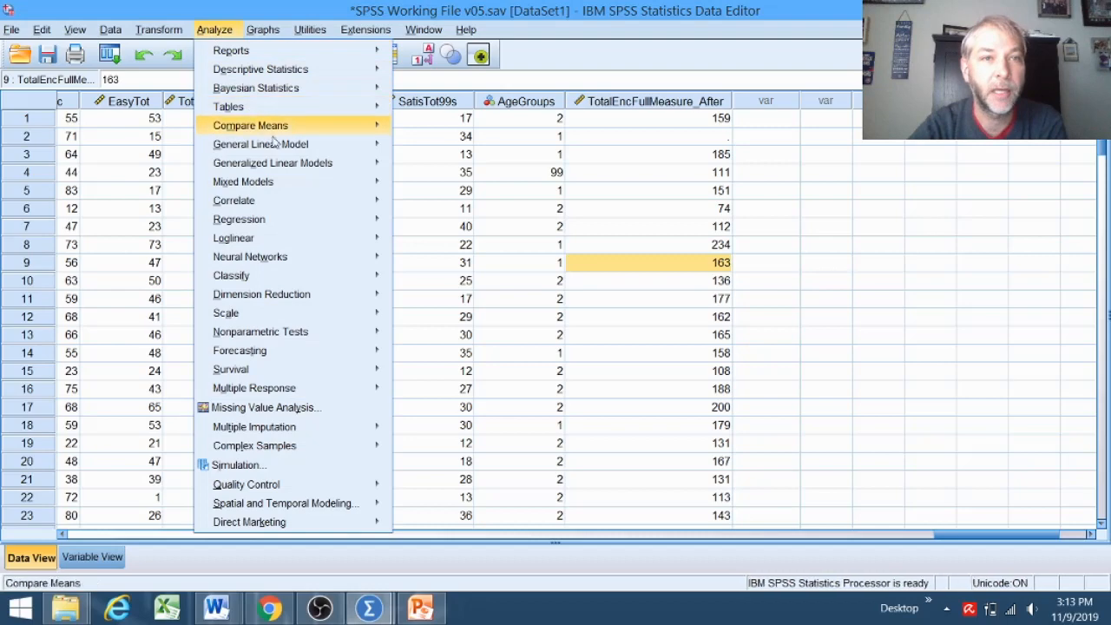
{"action": "mouse_move", "coordinate": [298, 125]}
{"action": "left_click", "coordinate": [460, 189]}
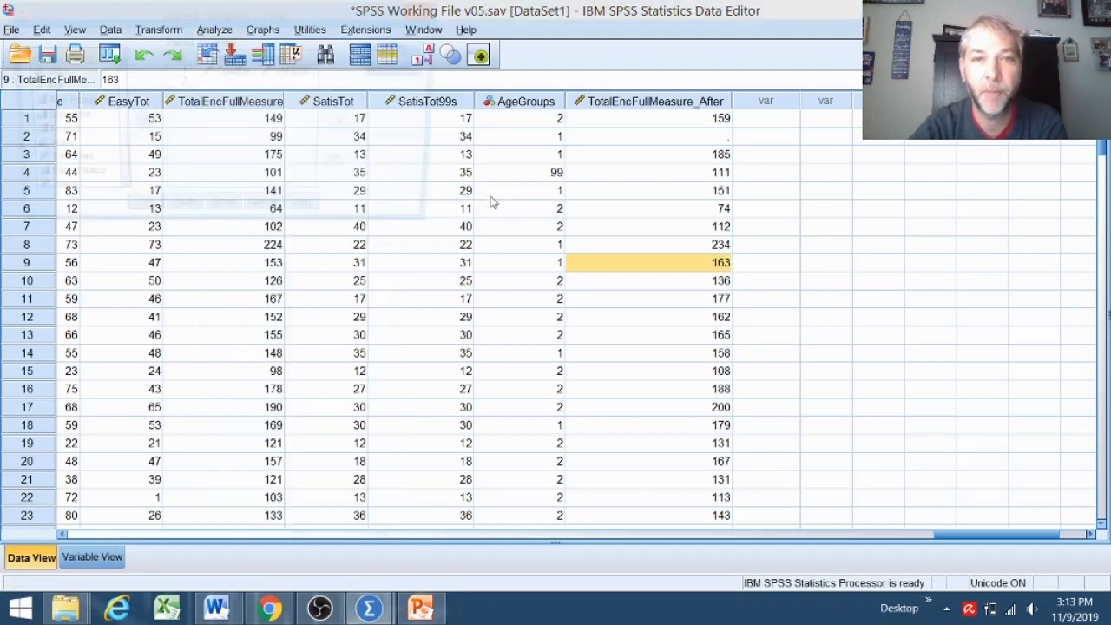
{"action": "left_click", "coordinate": [223, 214]}
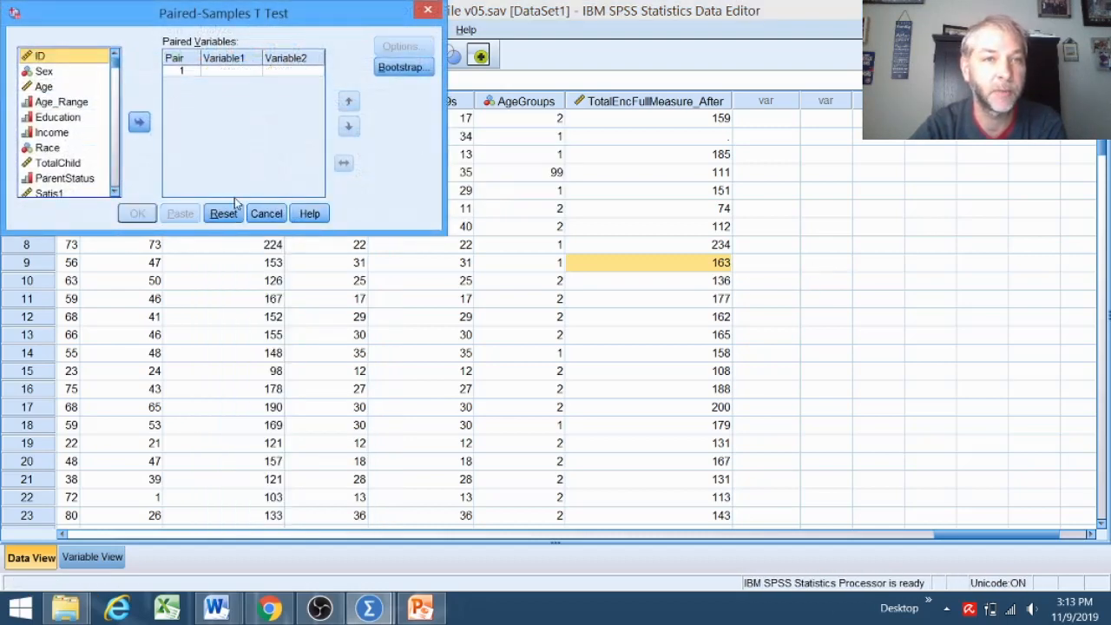
{"action": "left_click_drag", "start_coordinate": [319, 22], "coordinate": [573, 86]}
Set pair 1 to TotalEncFullMeasure as Variable1 and TotalEncFullMeasure_After as Variable2, widening the dialog to read the full variable names.
{"action": "left_click_drag", "start_coordinate": [371, 129], "coordinate": [375, 253]}
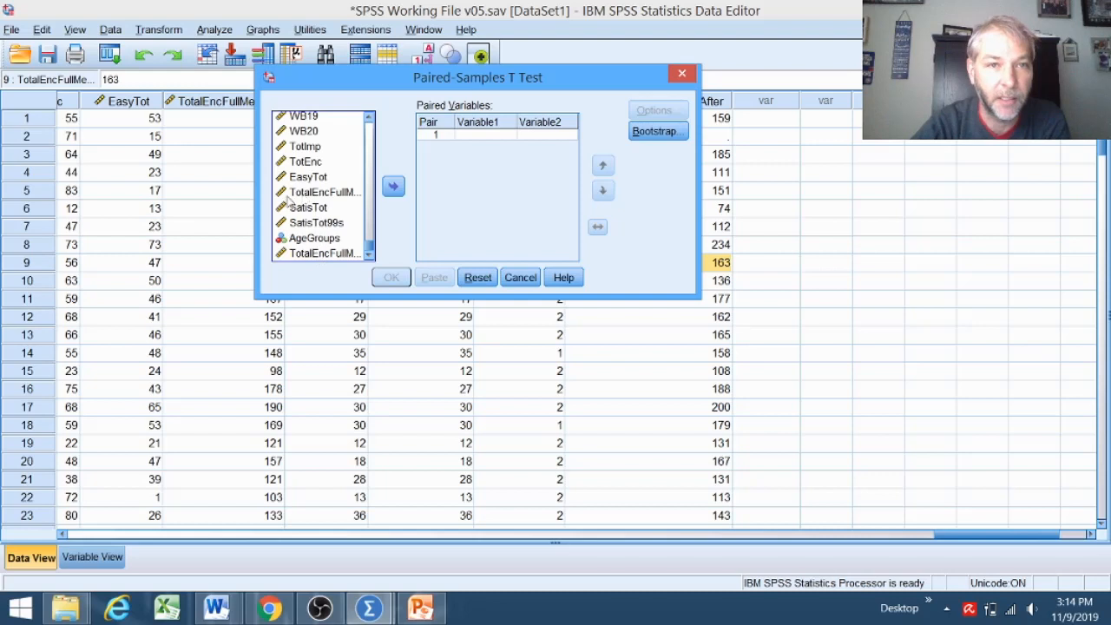
{"action": "left_click", "coordinate": [310, 195]}
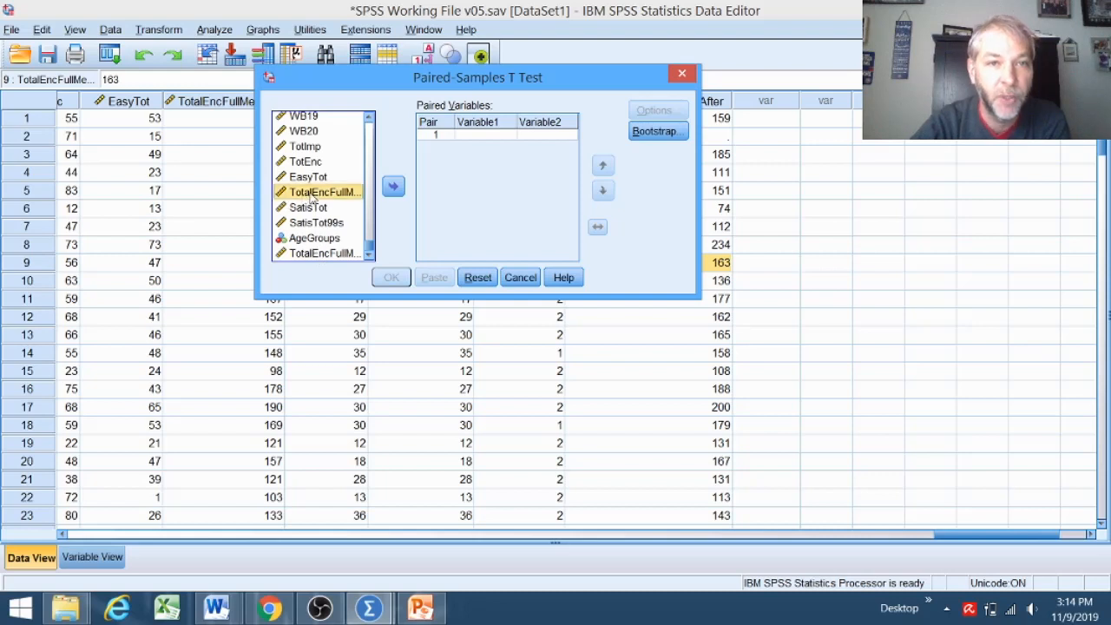
{"action": "left_click", "coordinate": [395, 188]}
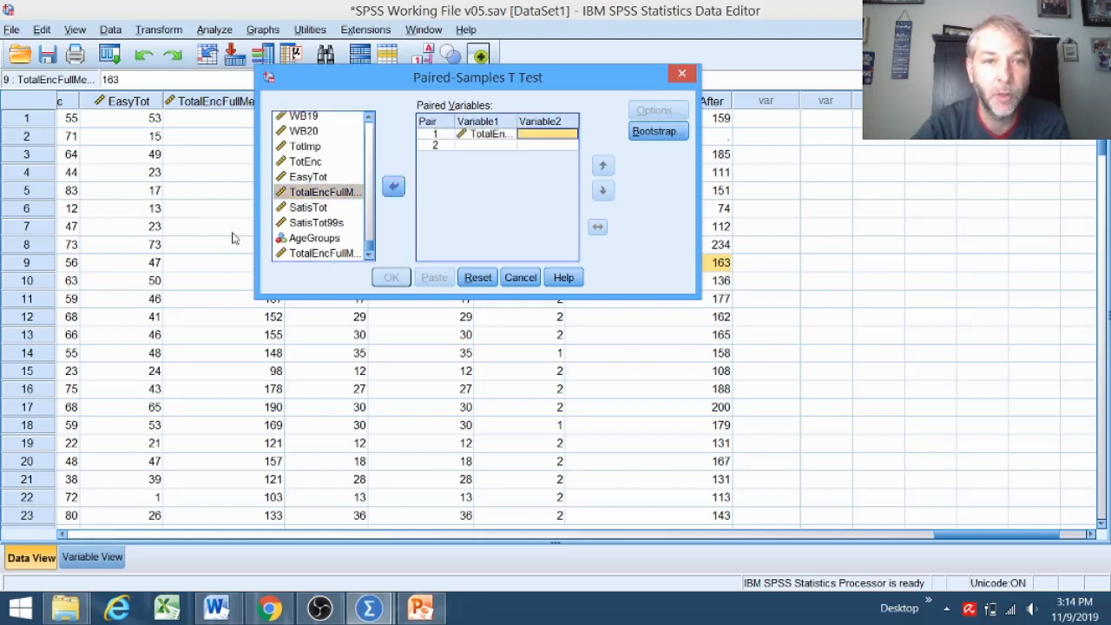
{"action": "left_click_drag", "start_coordinate": [255, 230], "coordinate": [96, 242]}
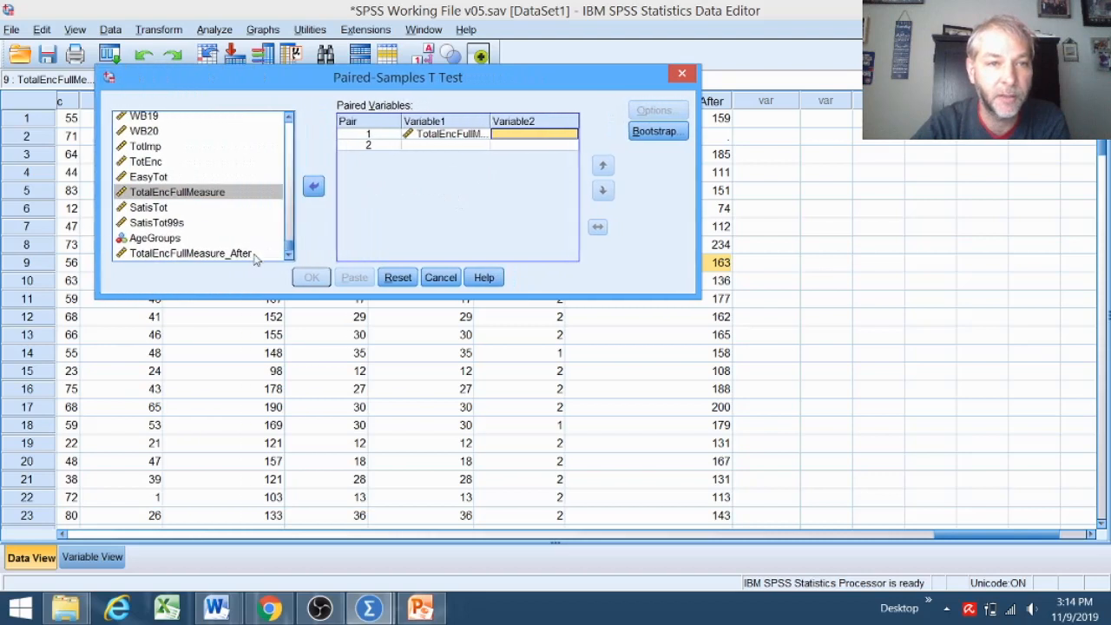
{"action": "left_click", "coordinate": [238, 254]}
{"action": "left_click", "coordinate": [314, 186]}
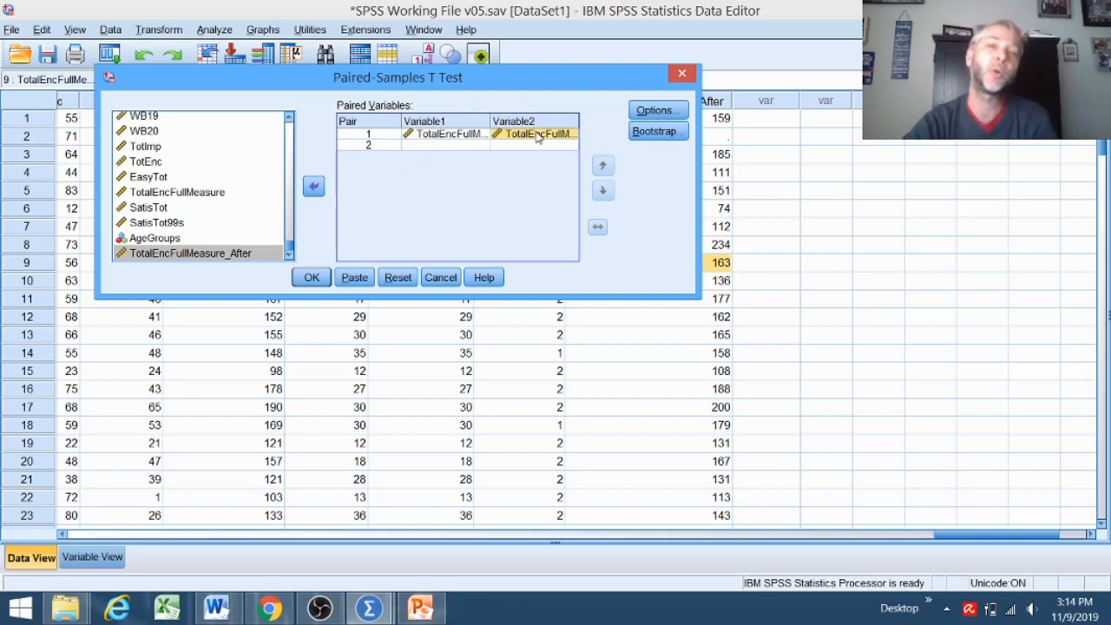
Check the confidence interval and missing-value options of the Paired-Samples T Test, and run the test.
{"action": "left_click", "coordinate": [655, 111]}
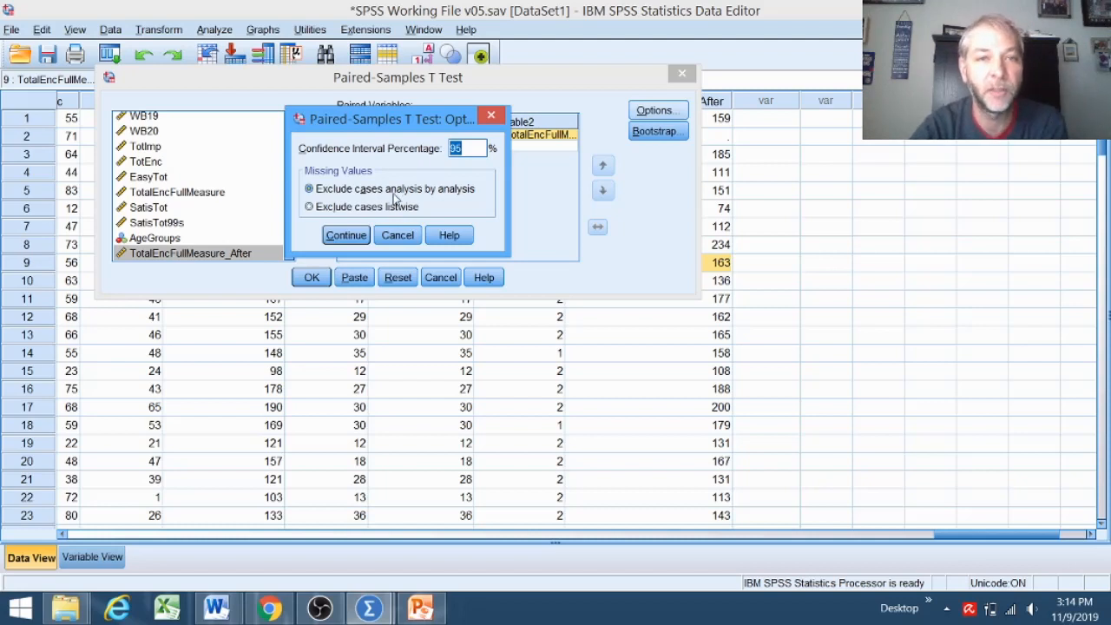
{"action": "left_click", "coordinate": [491, 114]}
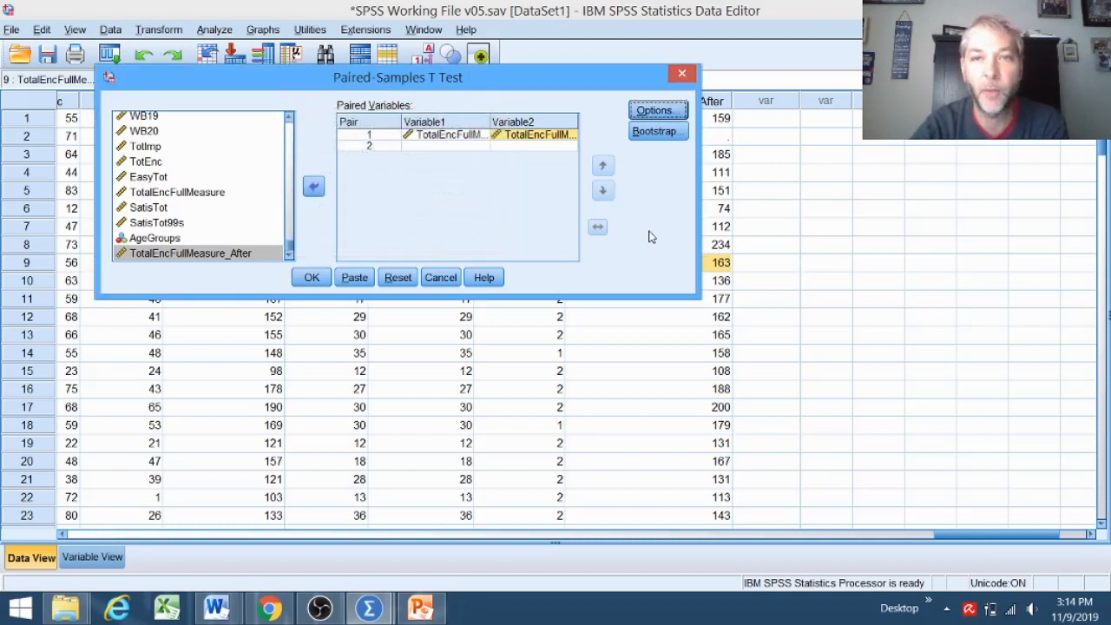
{"action": "left_click", "coordinate": [312, 277]}
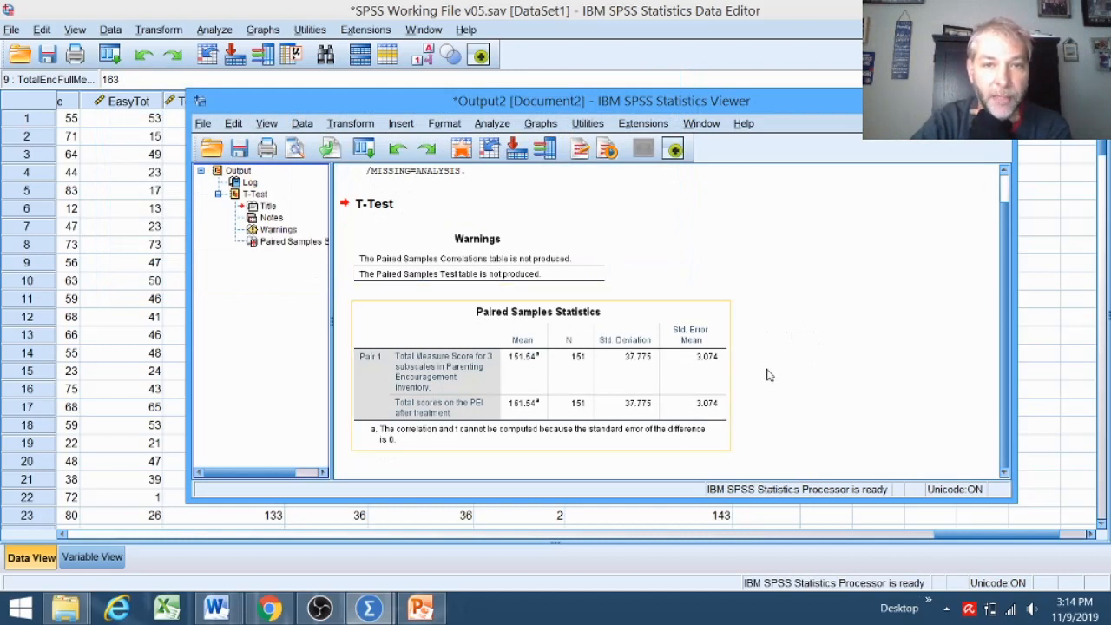
{"action": "left_click", "coordinate": [454, 411]}
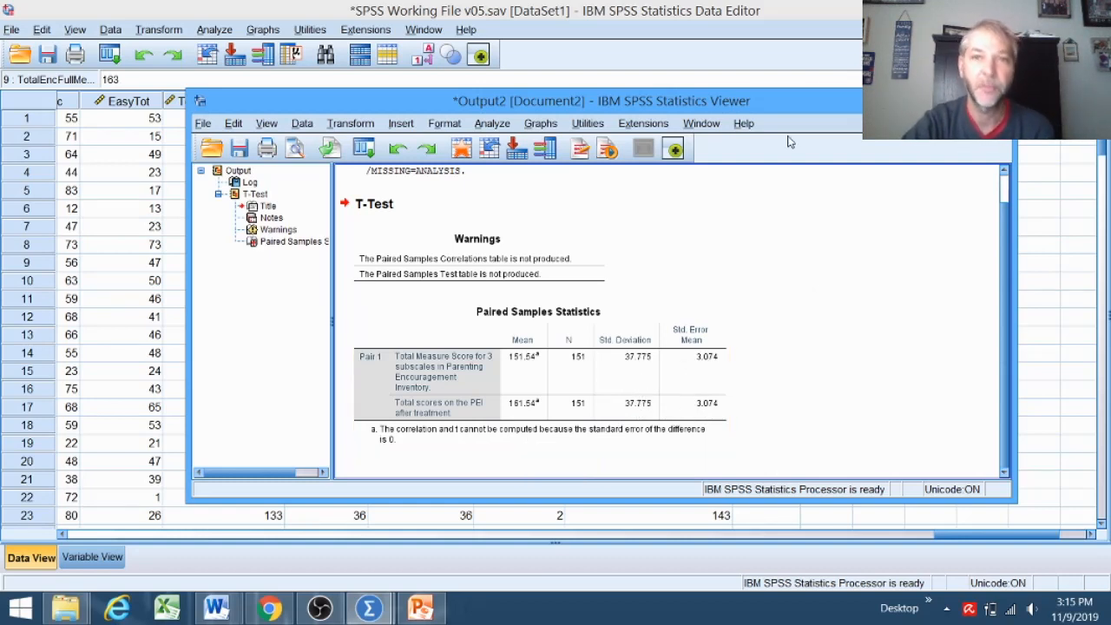
Return to the data grid and highlight the TotalEncFullMeasure_After and TotalEncFullMeasure columns in turn to compare them.
{"action": "left_click", "coordinate": [846, 30]}
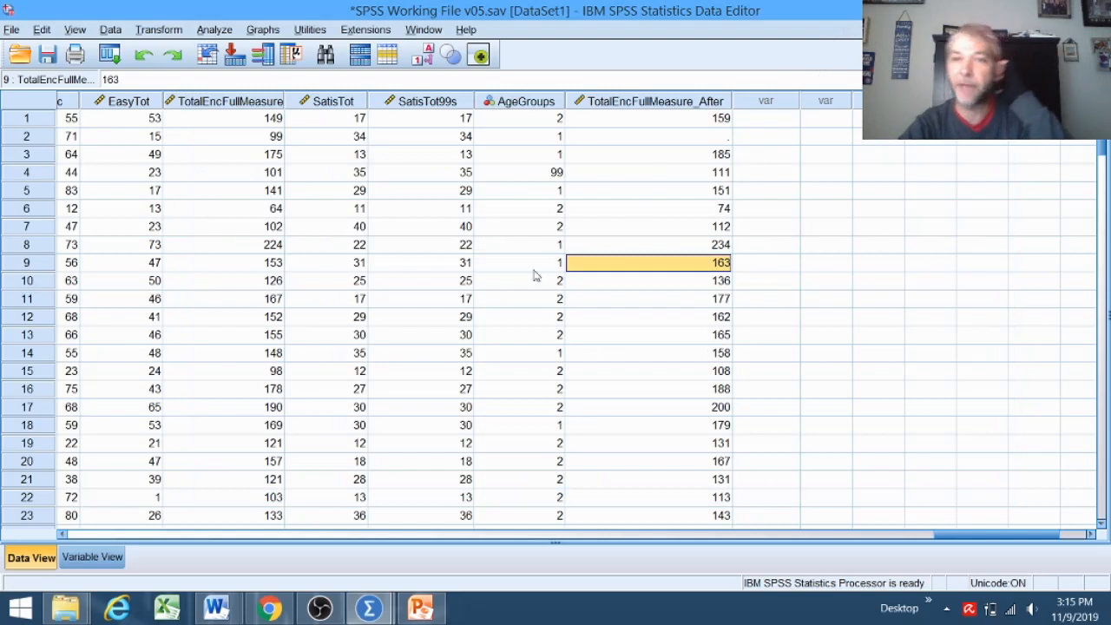
{"action": "left_click", "coordinate": [683, 125]}
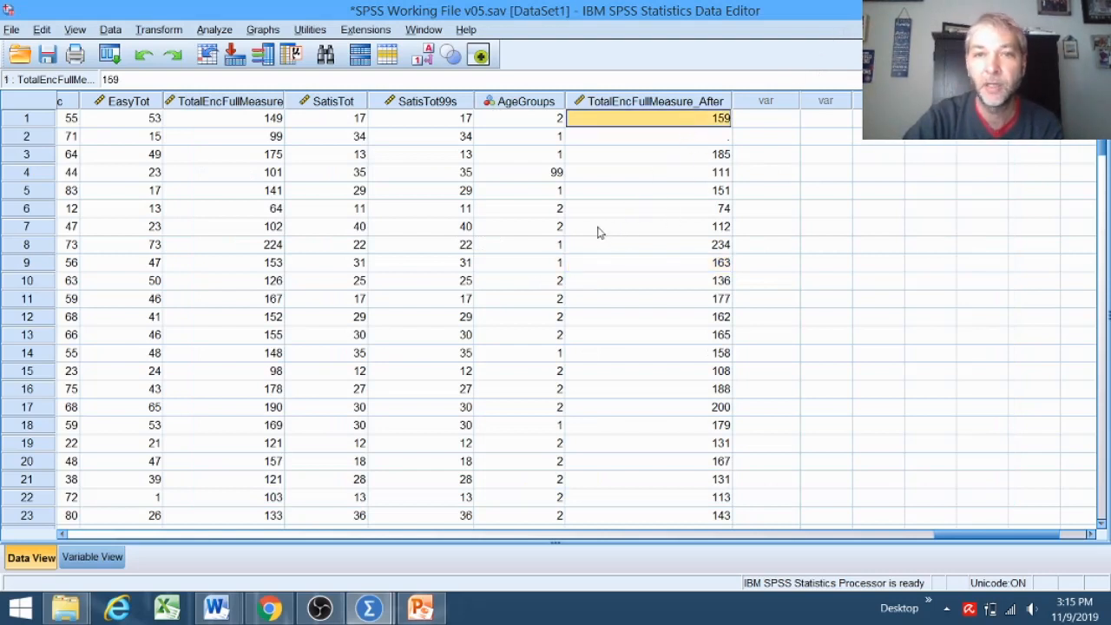
{"action": "left_click", "coordinate": [683, 103]}
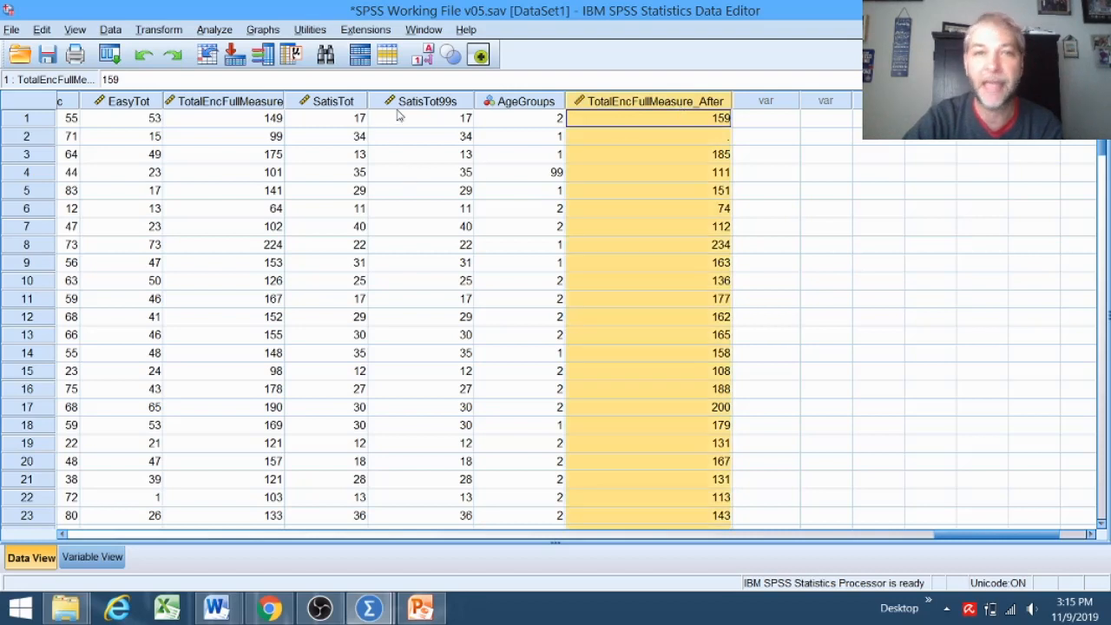
{"action": "left_click", "coordinate": [241, 103]}
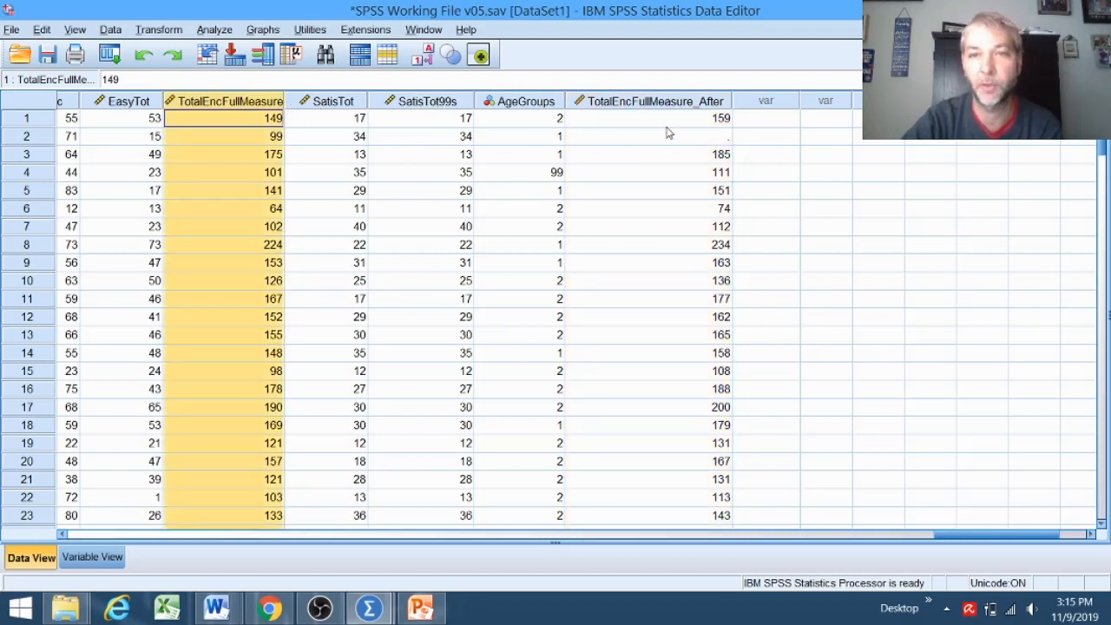
Copy the TotalEncFullMeasure_After values of rows 1 to 17 and paste them over the same column starting at row 18.
{"action": "left_click_drag", "start_coordinate": [665, 122], "coordinate": [684, 420]}
{"action": "key", "text": "ctrl+c"}
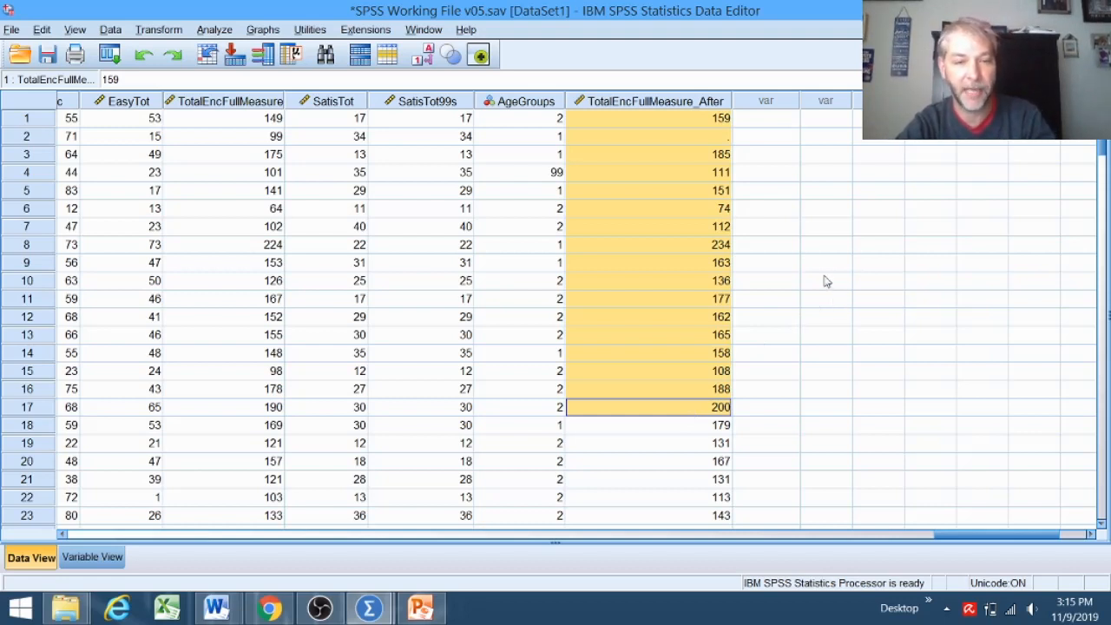
{"action": "right_click", "coordinate": [670, 425]}
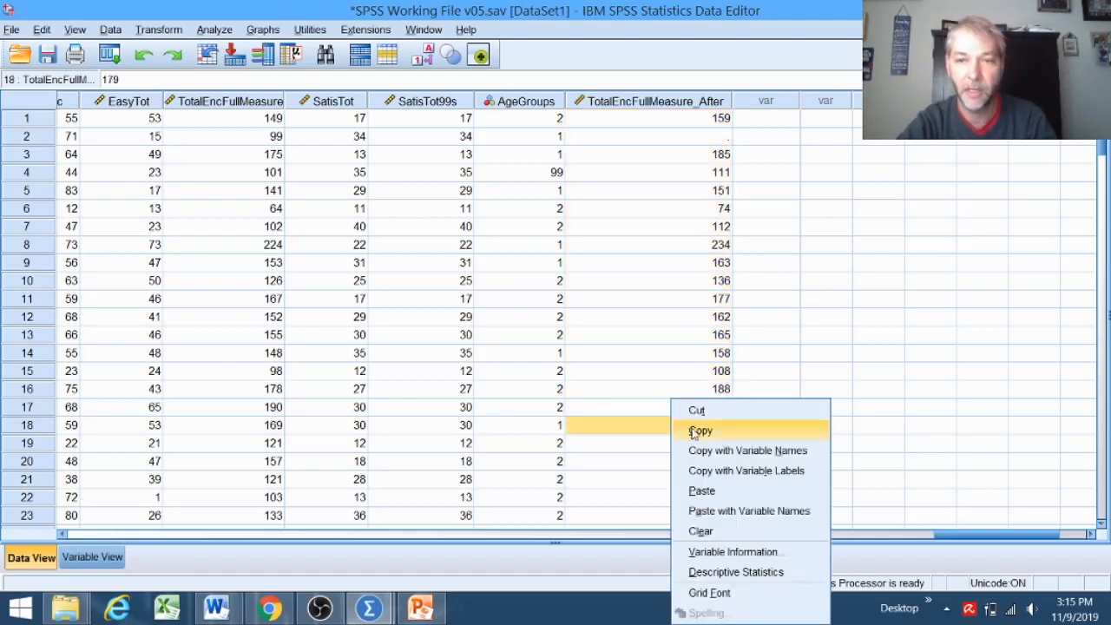
{"action": "left_click", "coordinate": [702, 490]}
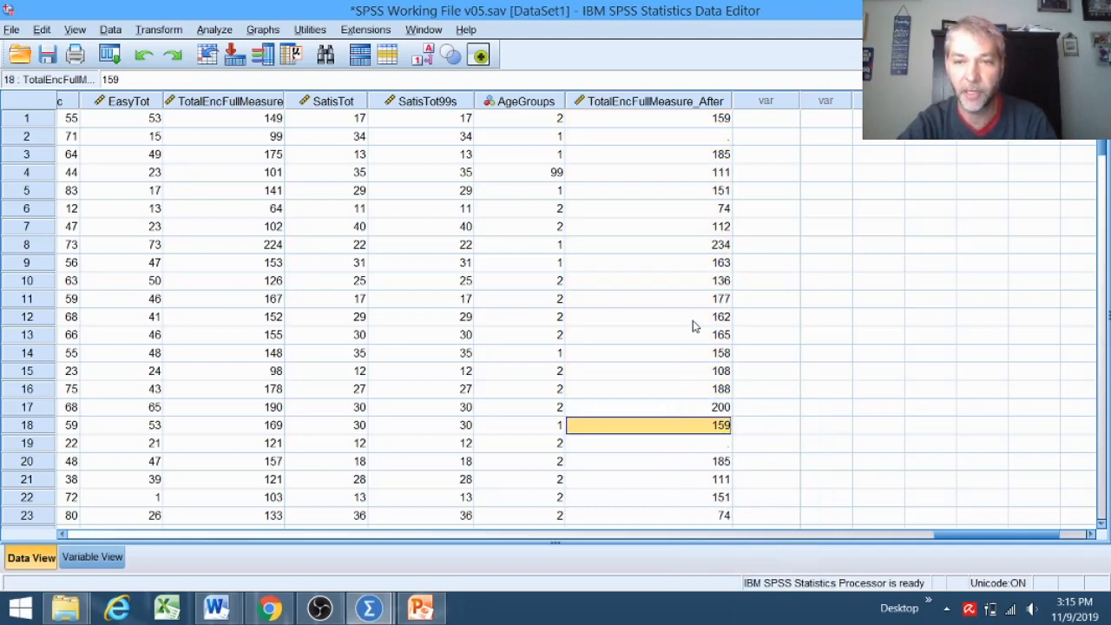
Paste the copied block of values again into the TotalEncFullMeasure_After column, starting at row 33.
{"action": "scroll", "coordinate": [695, 326], "scroll_direction": "down", "scroll_amount": 8}
{"action": "right_click", "coordinate": [635, 258]}
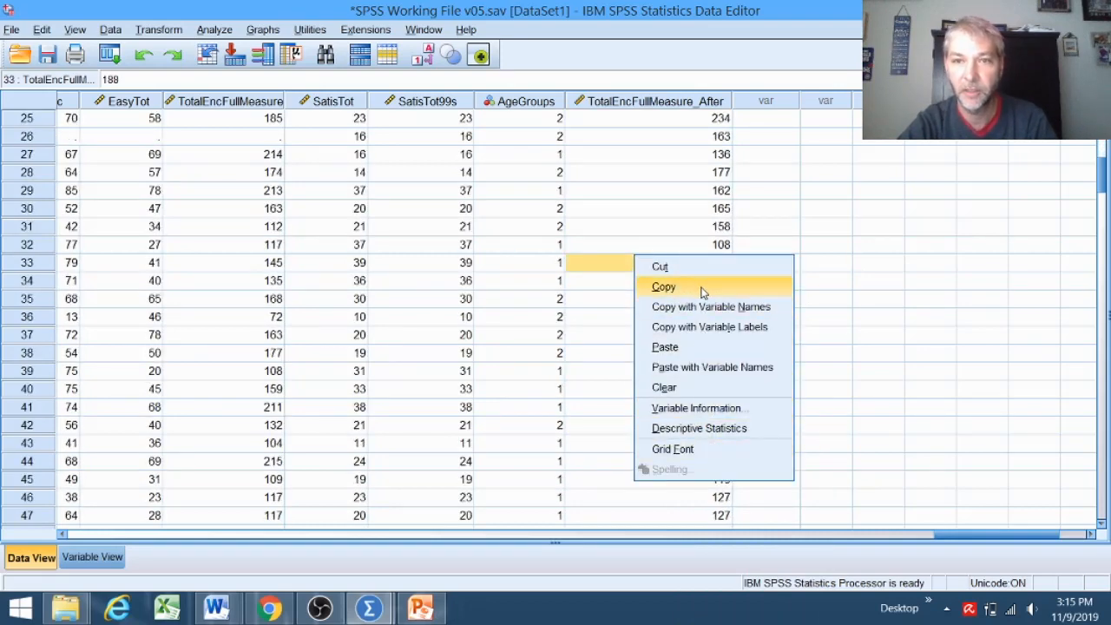
{"action": "left_click", "coordinate": [697, 348]}
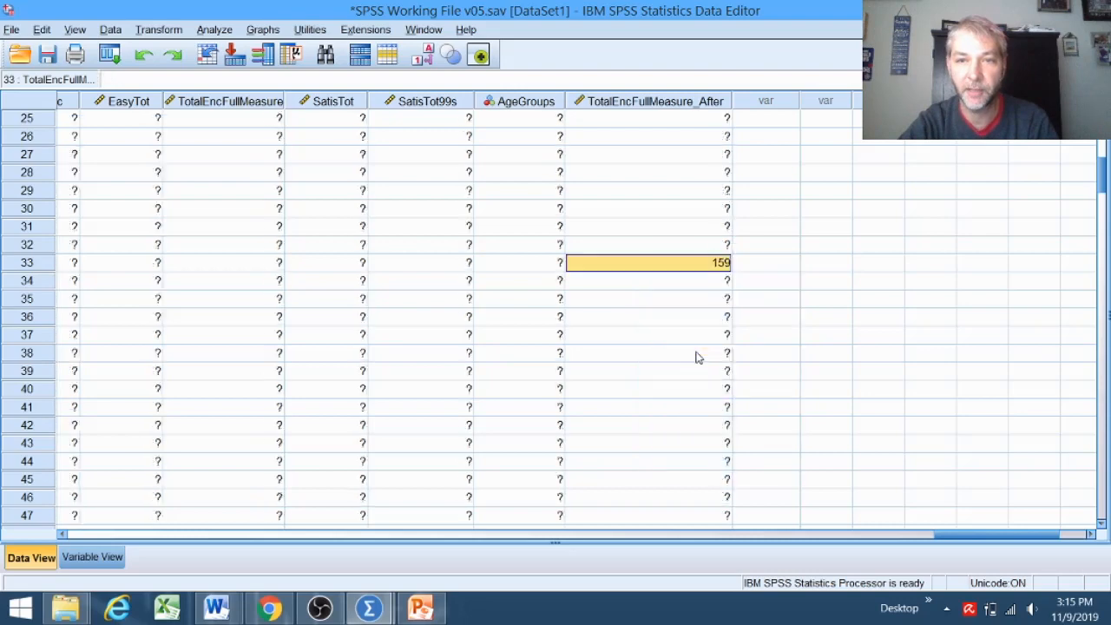
Paste the copied block of values into the TotalEncFullMeasure_After column starting at row 57 and again starting at row 87.
{"action": "scroll", "coordinate": [799, 287], "scroll_direction": "down", "scroll_amount": 7}
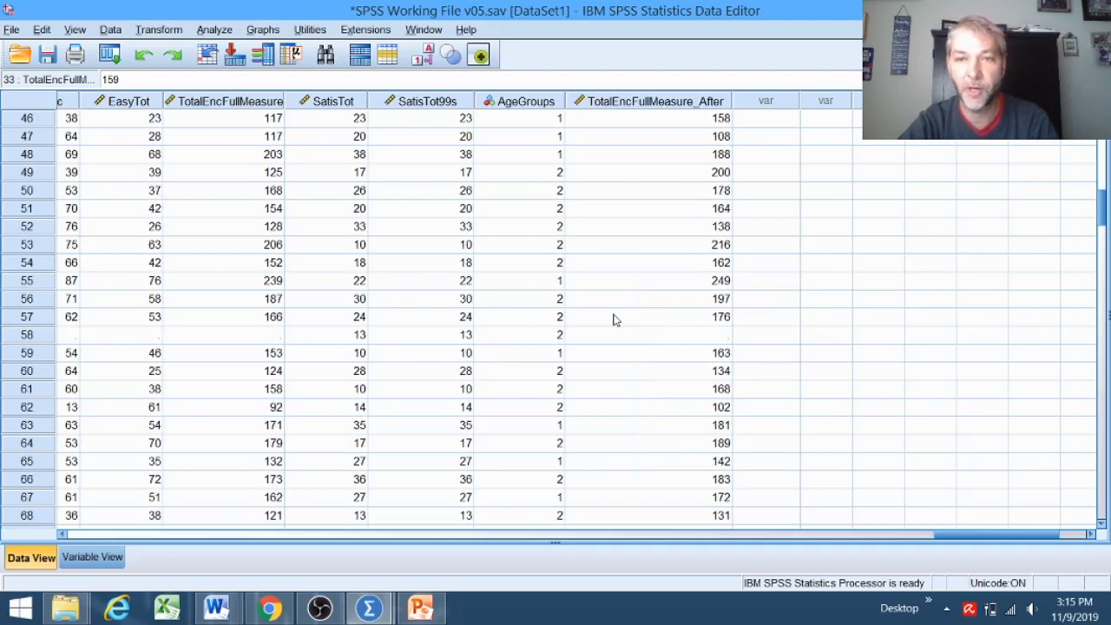
{"action": "right_click", "coordinate": [614, 321]}
{"action": "left_click", "coordinate": [640, 404]}
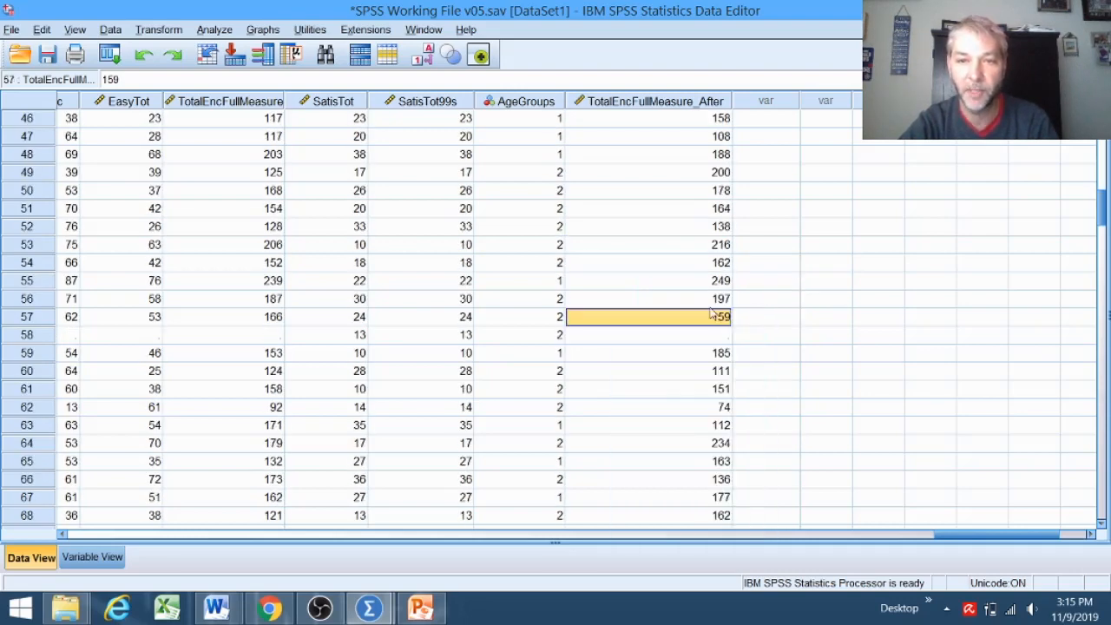
{"action": "scroll", "coordinate": [770, 213], "scroll_direction": "down", "scroll_amount": 6}
{"action": "scroll", "coordinate": [652, 335], "scroll_direction": "down", "scroll_amount": 3}
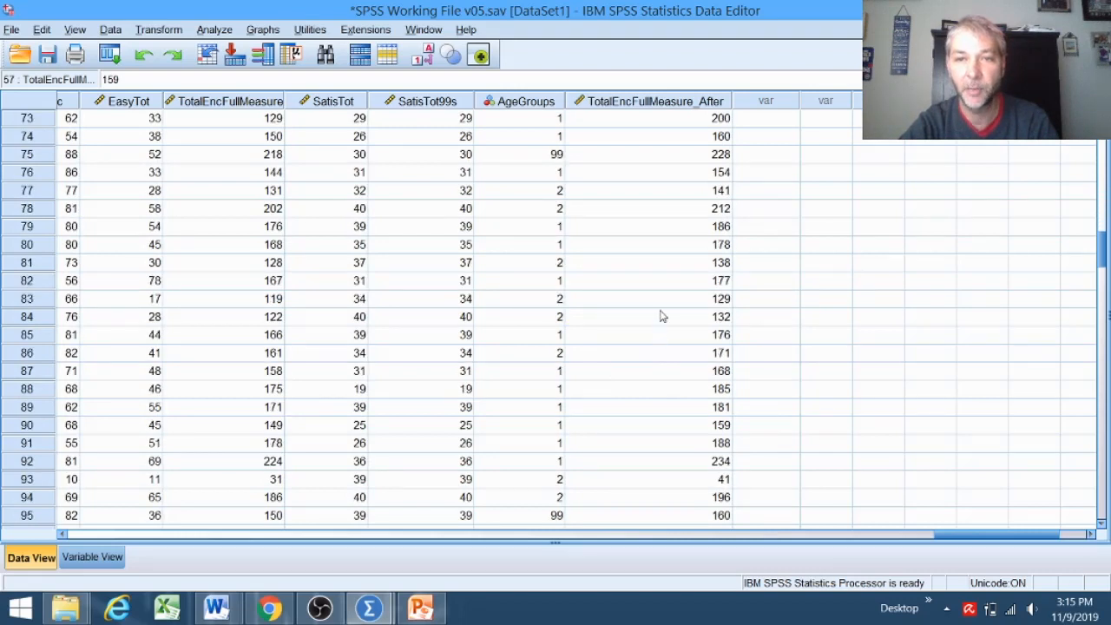
{"action": "right_click", "coordinate": [642, 370]}
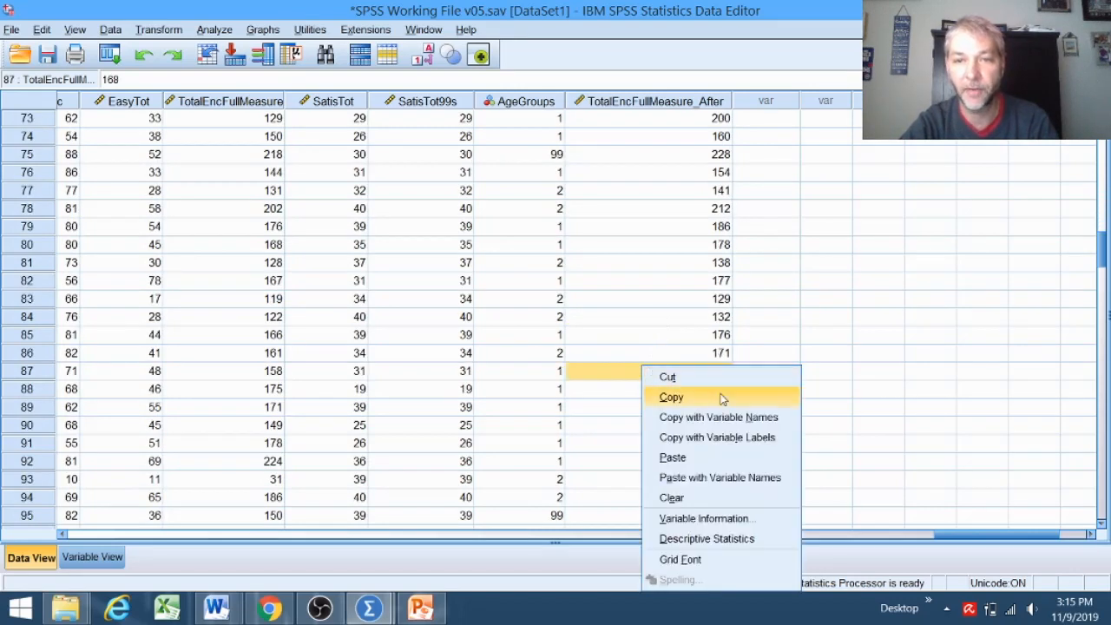
{"action": "left_click", "coordinate": [705, 460]}
Paste the same block of values into the TotalEncFullMeasure_After column starting at row 118 and again starting at row 140.
{"action": "scroll", "coordinate": [664, 414], "scroll_direction": "down", "scroll_amount": 11}
{"action": "right_click", "coordinate": [663, 337]}
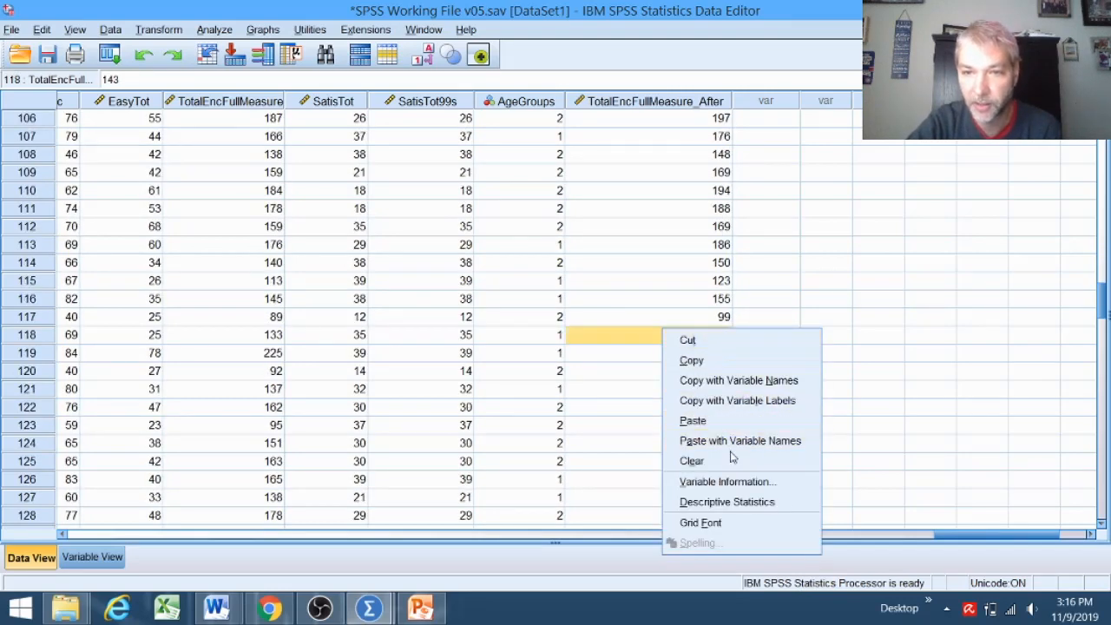
{"action": "left_click", "coordinate": [728, 424]}
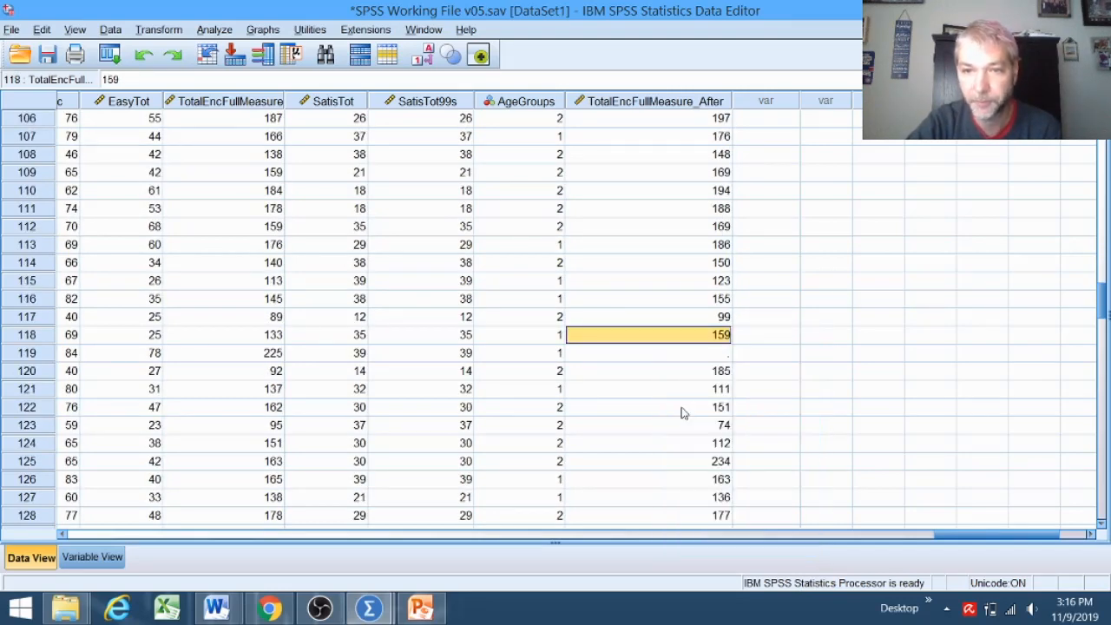
{"action": "scroll", "coordinate": [682, 408], "scroll_direction": "down", "scroll_amount": 9}
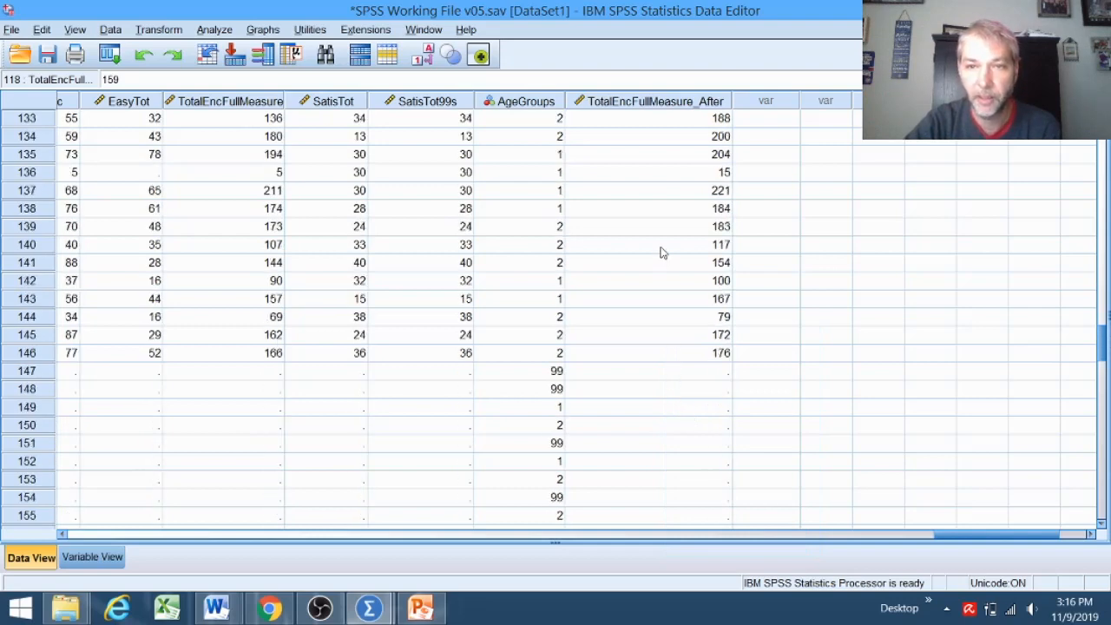
{"action": "right_click", "coordinate": [660, 251]}
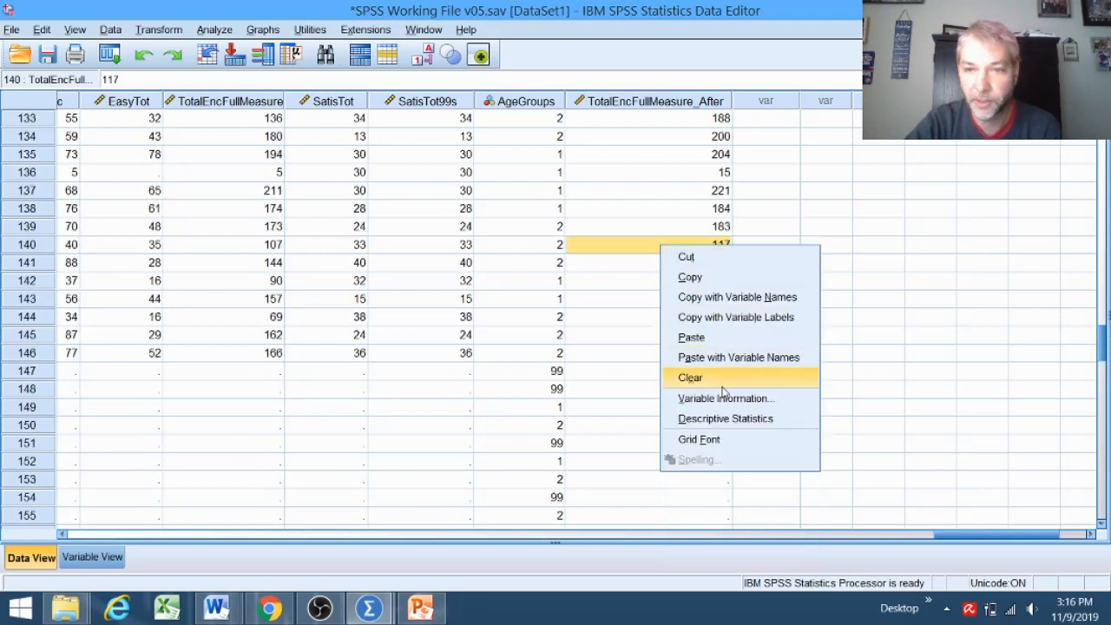
{"action": "left_click", "coordinate": [692, 337]}
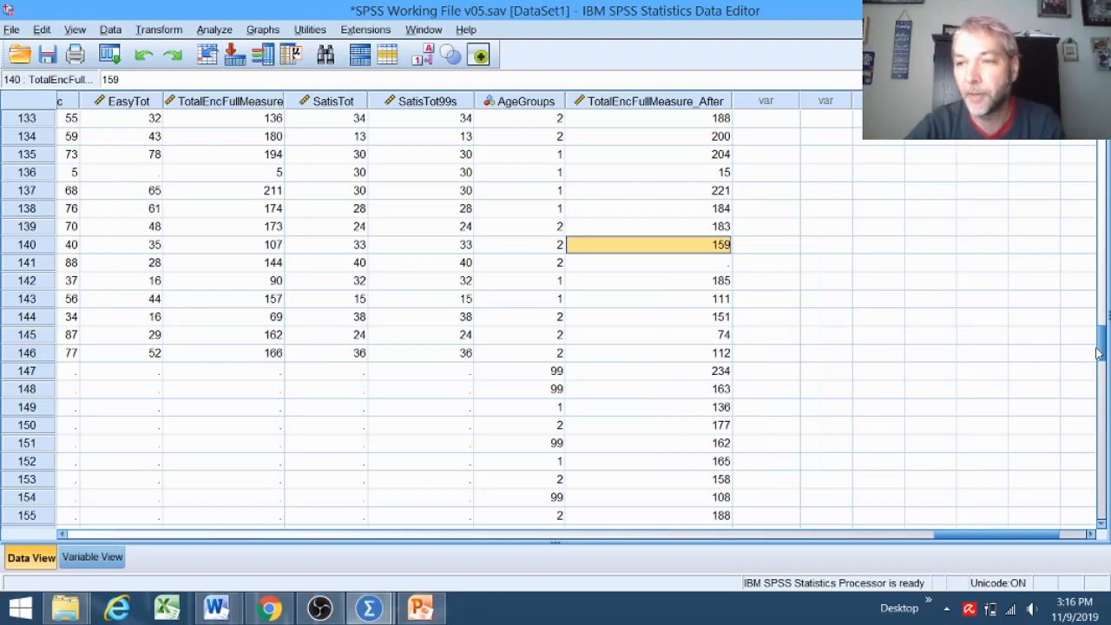
Return to the first rows of the data and highlight the TotalEncFullMeasure_After and TotalEncFullMeasure columns in turn to compare them.
{"action": "left_click_drag", "start_coordinate": [1101, 352], "coordinate": [1101, 146]}
{"action": "left_click", "coordinate": [683, 210]}
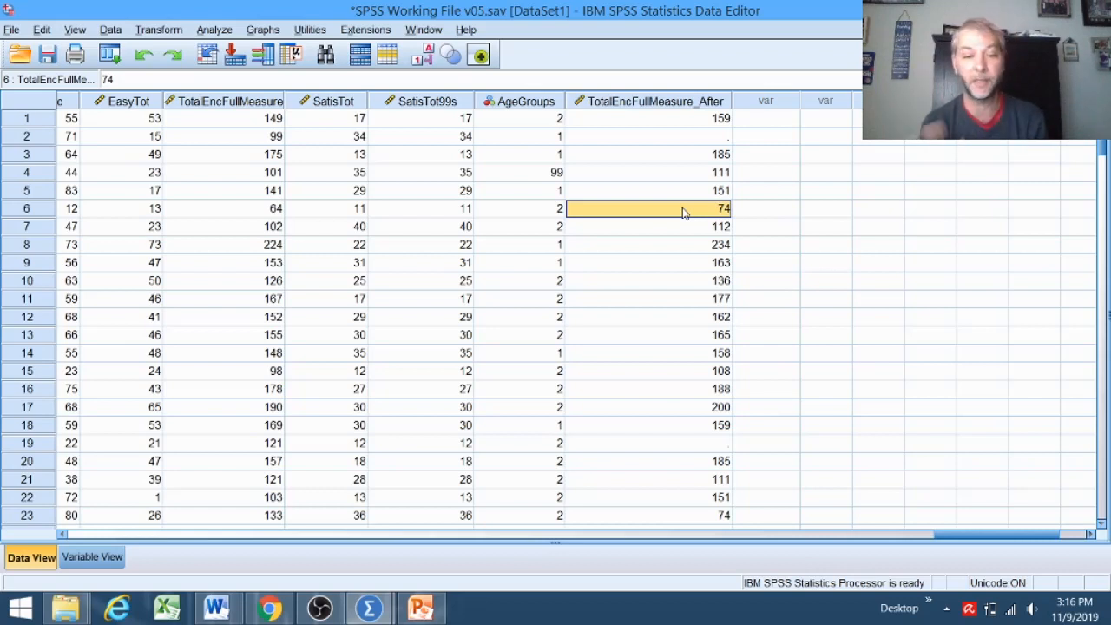
{"action": "left_click", "coordinate": [767, 192]}
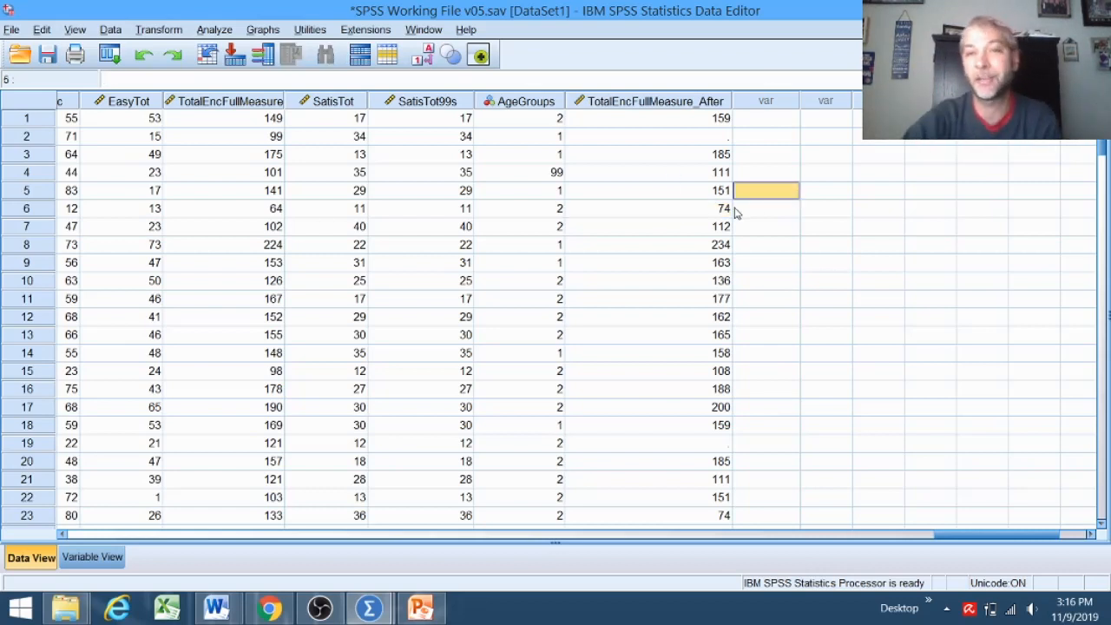
{"action": "left_click", "coordinate": [679, 154]}
{"action": "left_click", "coordinate": [821, 193]}
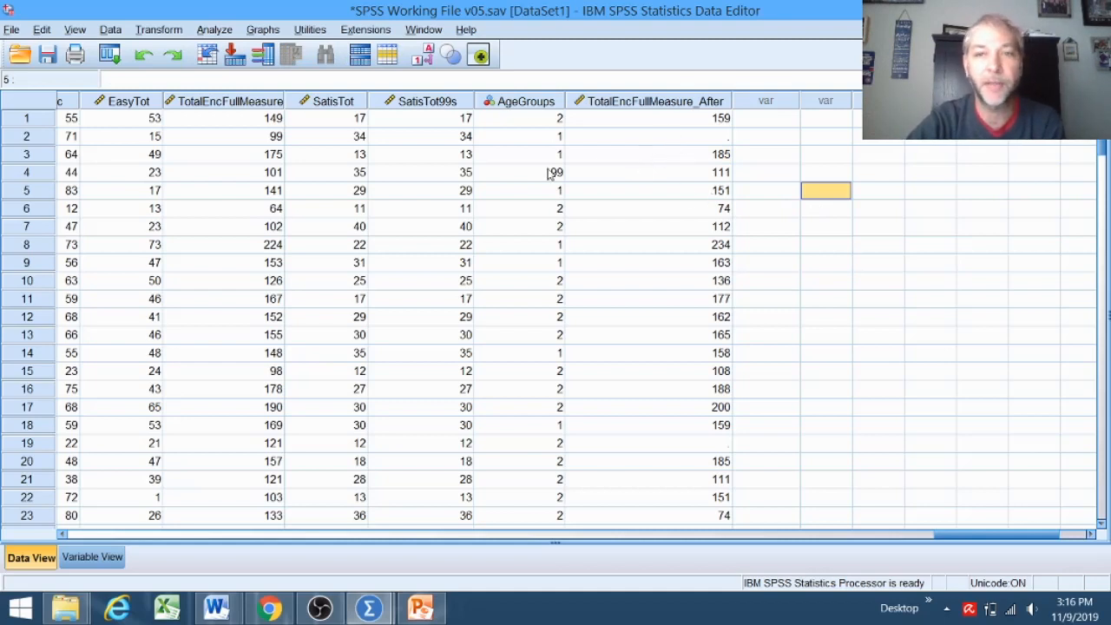
{"action": "left_click", "coordinate": [688, 99]}
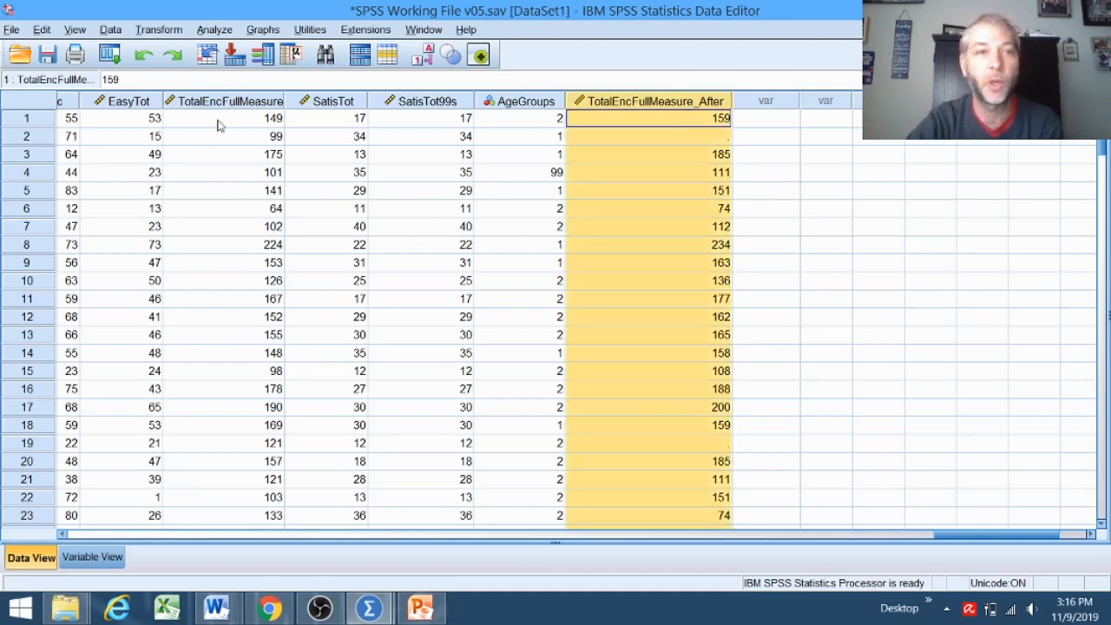
{"action": "left_click", "coordinate": [251, 102]}
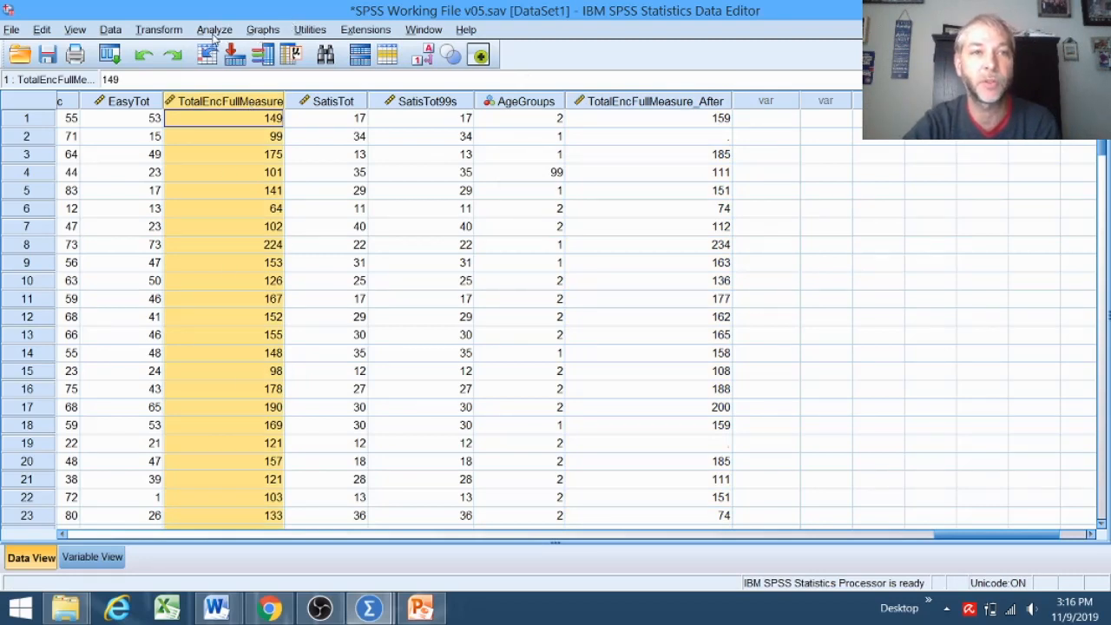
Open the Paired-Samples T Test dialog, reset its previous settings, and place it over the data grid.
{"action": "left_click", "coordinate": [215, 31]}
{"action": "mouse_move", "coordinate": [269, 74]}
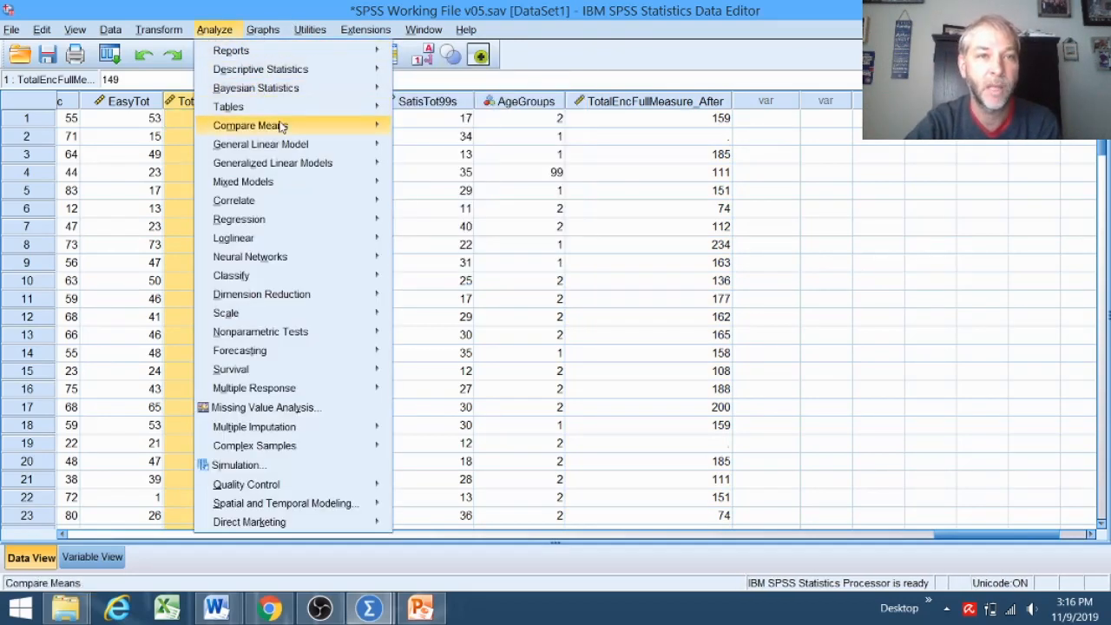
{"action": "mouse_move", "coordinate": [278, 124]}
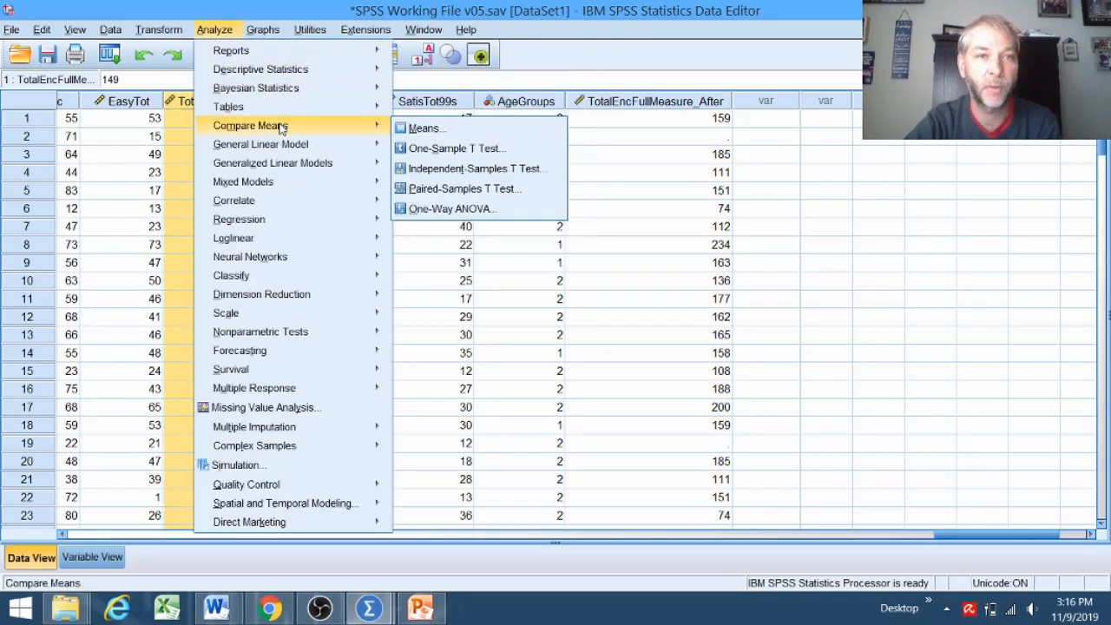
{"action": "left_click", "coordinate": [467, 189]}
{"action": "left_click", "coordinate": [223, 214]}
{"action": "left_click_drag", "start_coordinate": [289, 15], "coordinate": [571, 80]}
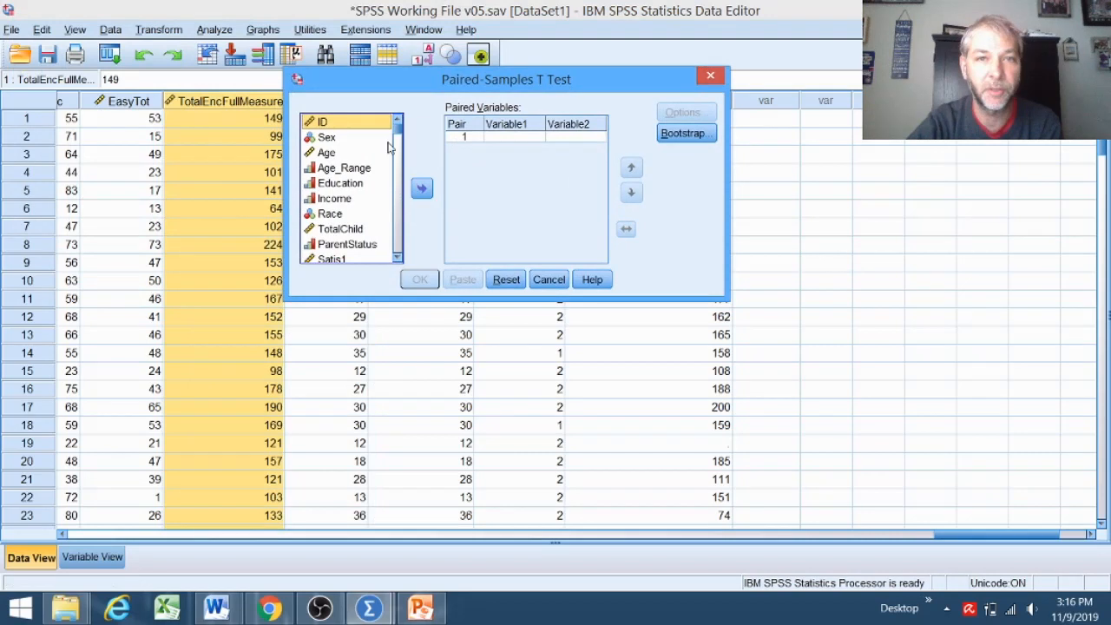
Pair TotalEncFullMeasure as Variable1 with TotalEncFullMeasure_After as Variable2, and run the paired-samples t test.
{"action": "left_click_drag", "start_coordinate": [396, 131], "coordinate": [404, 260]}
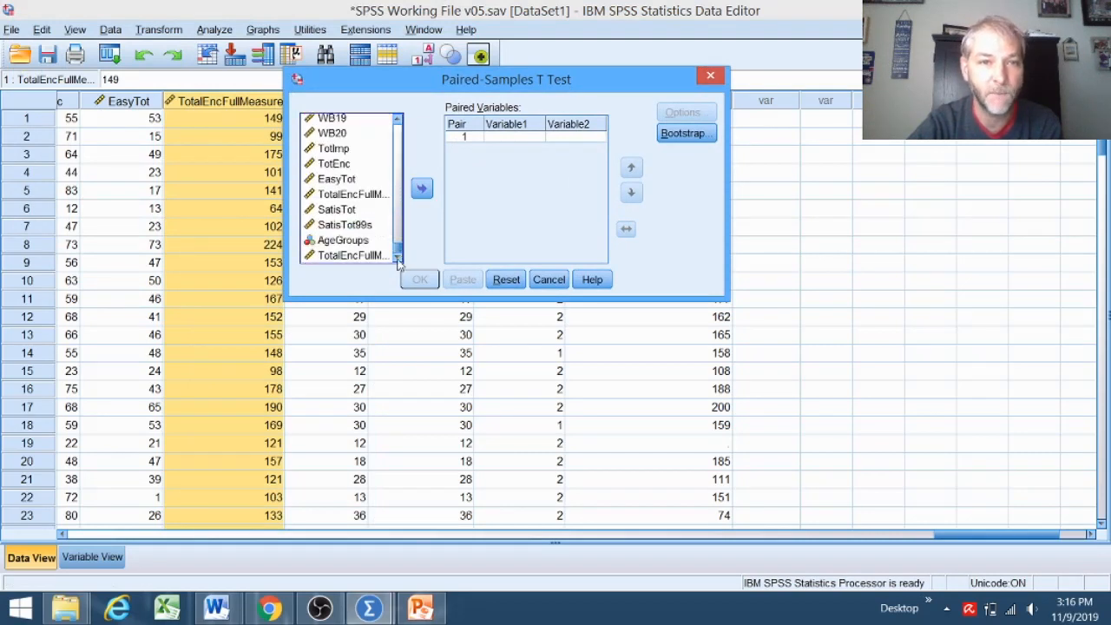
{"action": "left_click", "coordinate": [345, 194]}
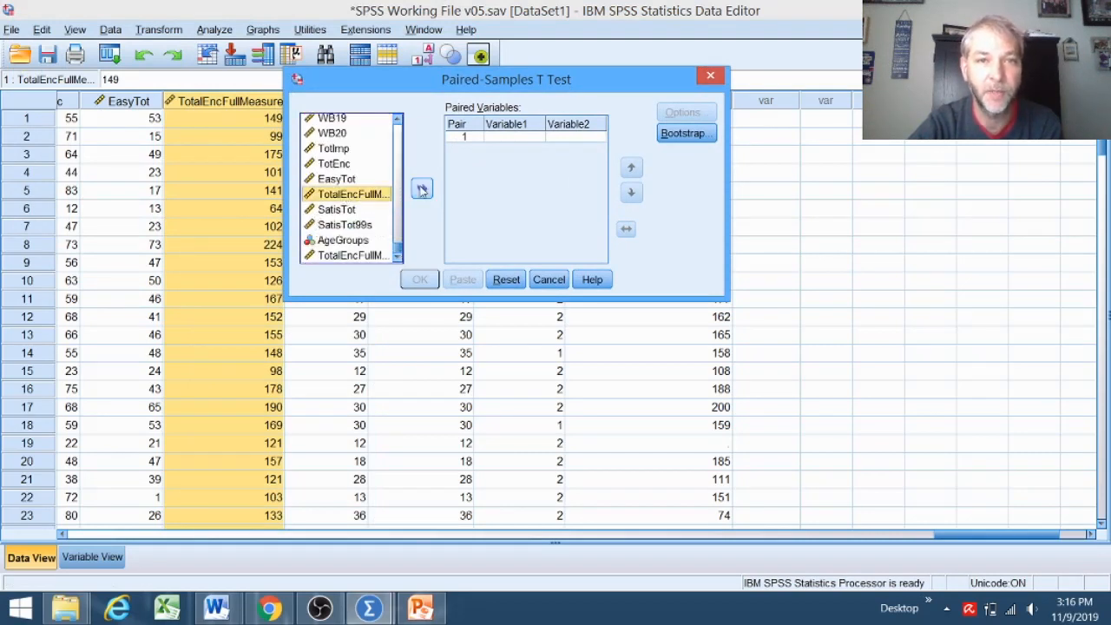
{"action": "left_click", "coordinate": [422, 190]}
{"action": "left_click", "coordinate": [376, 255]}
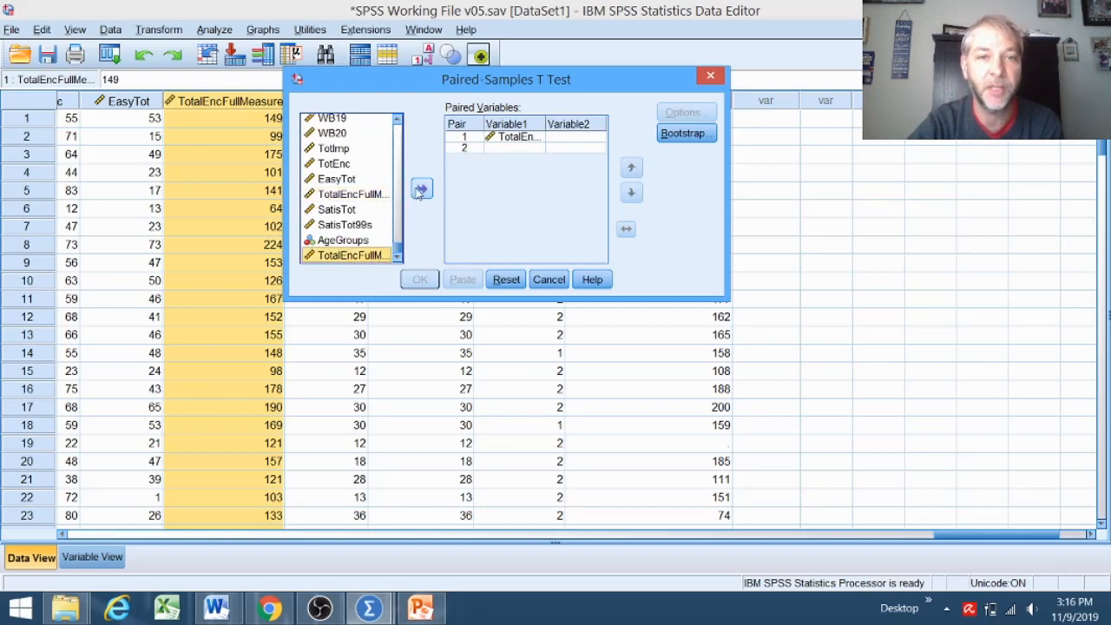
{"action": "left_click", "coordinate": [421, 192]}
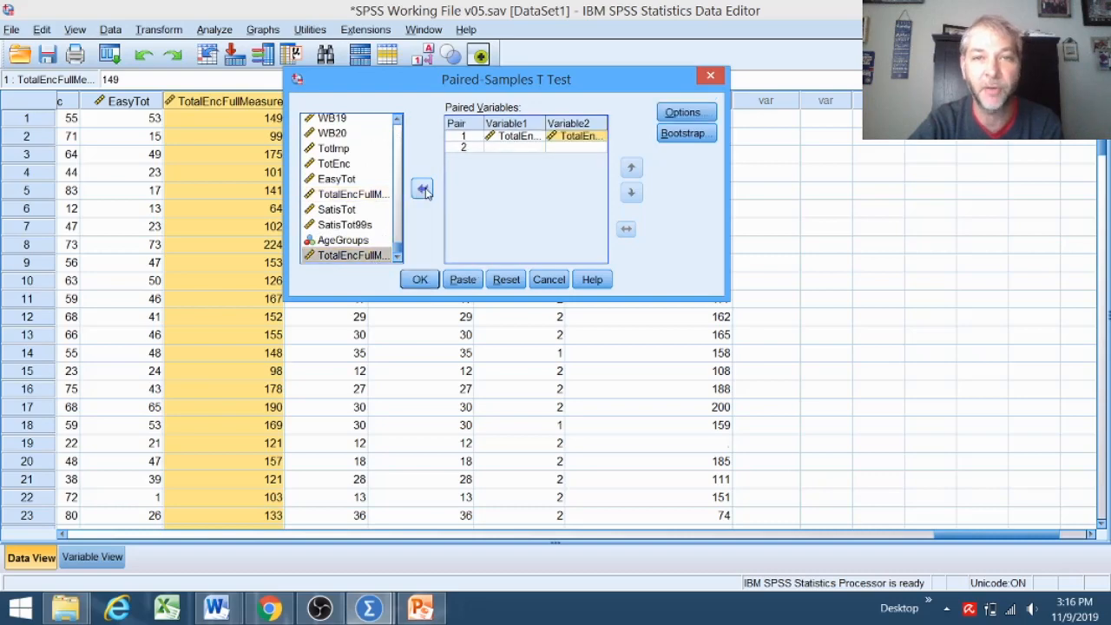
{"action": "left_click", "coordinate": [422, 282]}
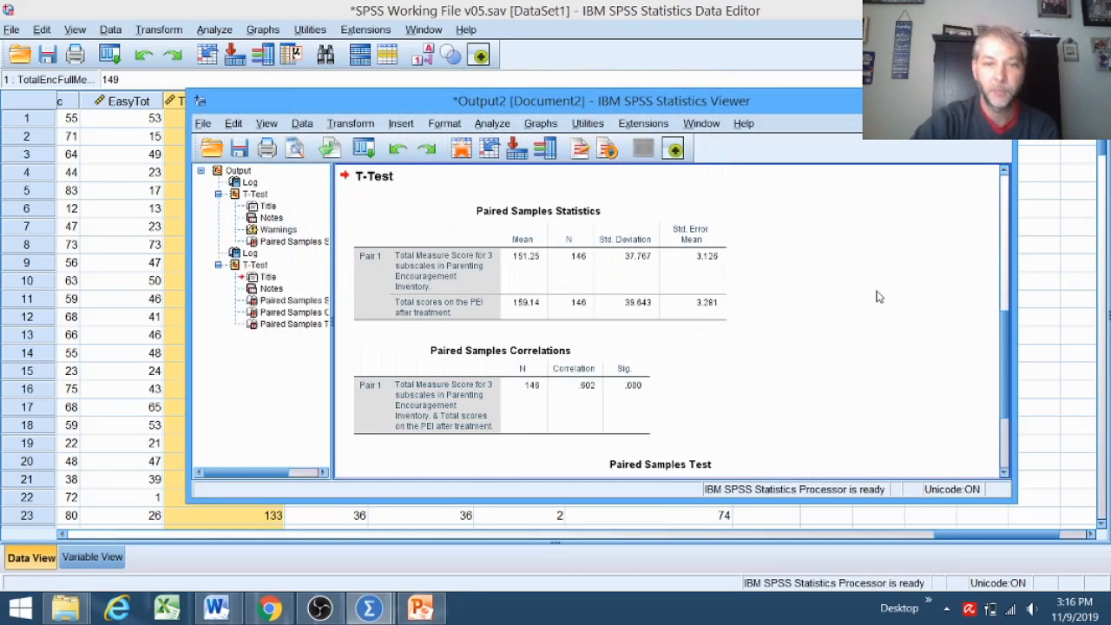
Examine the Paired Samples Statistics and Paired Samples Correlations tables in the output, continuing to the Paired Samples Test table.
{"action": "scroll", "coordinate": [877, 297], "scroll_direction": "down", "scroll_amount": 3}
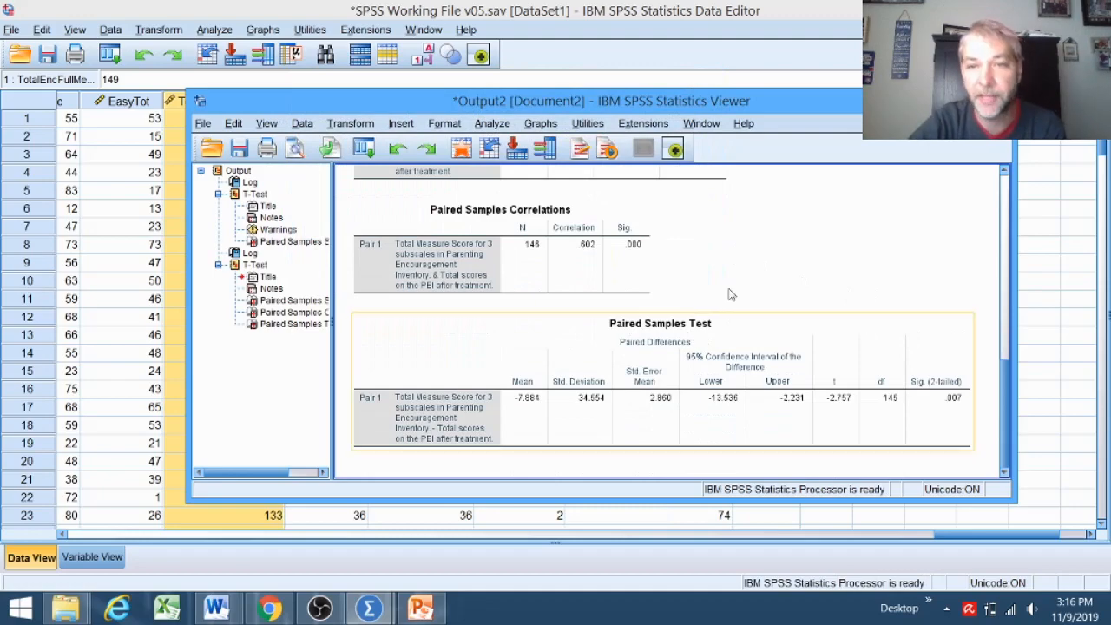
{"action": "scroll", "coordinate": [806, 266], "scroll_direction": "up", "scroll_amount": 5}
{"action": "left_click_drag", "start_coordinate": [810, 95], "coordinate": [745, 68]}
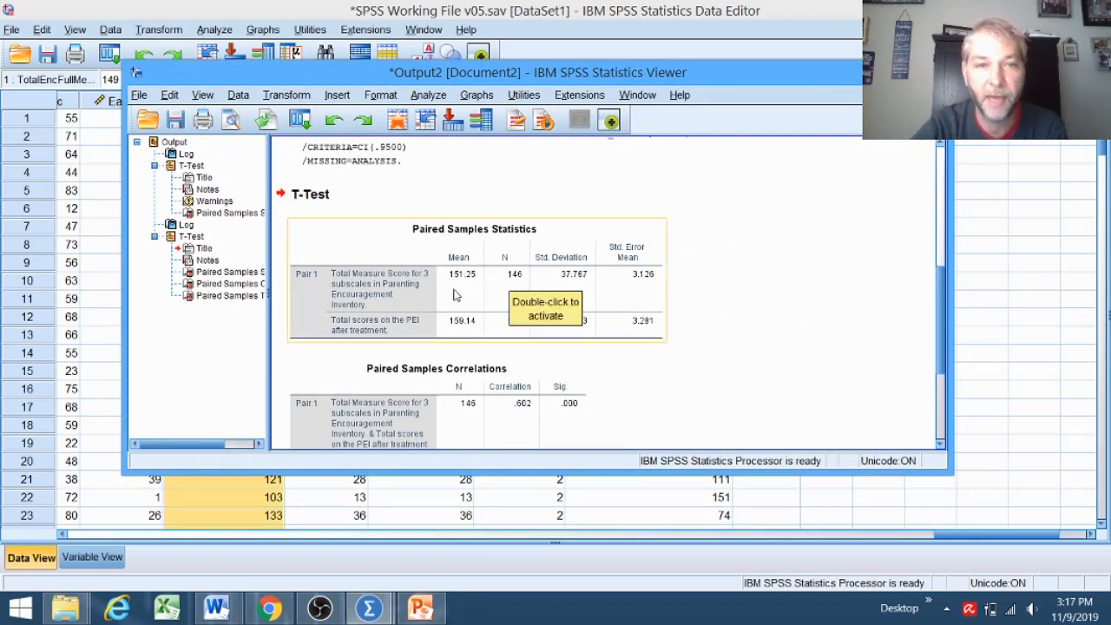
{"action": "left_click", "coordinate": [387, 295]}
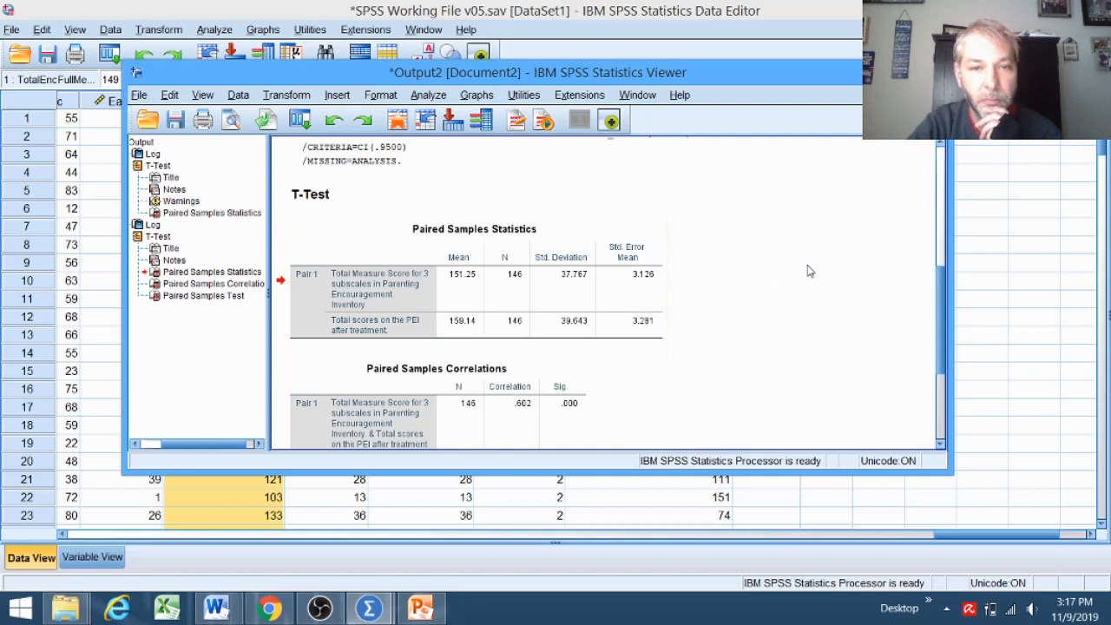
{"action": "scroll", "coordinate": [808, 272], "scroll_direction": "down", "scroll_amount": 1}
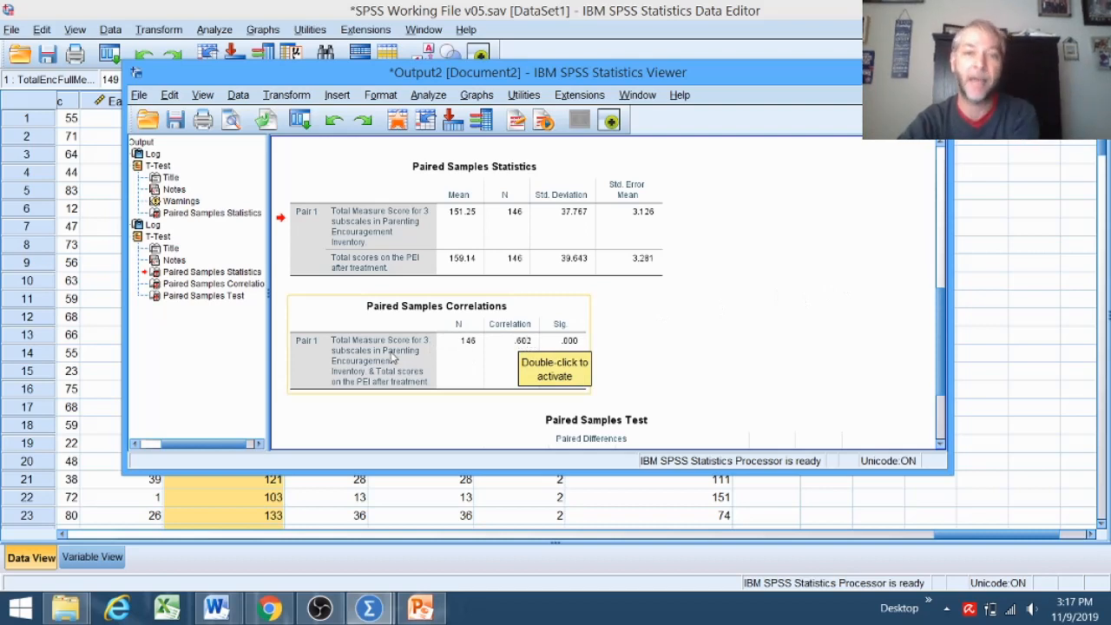
{"action": "scroll", "coordinate": [864, 308], "scroll_direction": "down", "scroll_amount": 2}
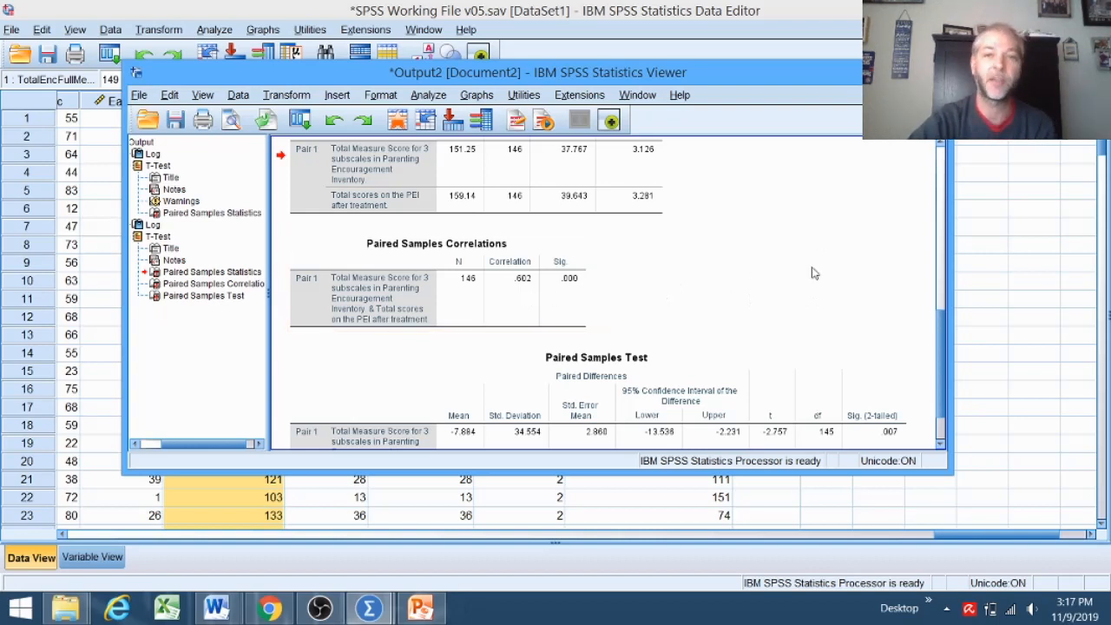
{"action": "scroll", "coordinate": [815, 267], "scroll_direction": "down", "scroll_amount": 2}
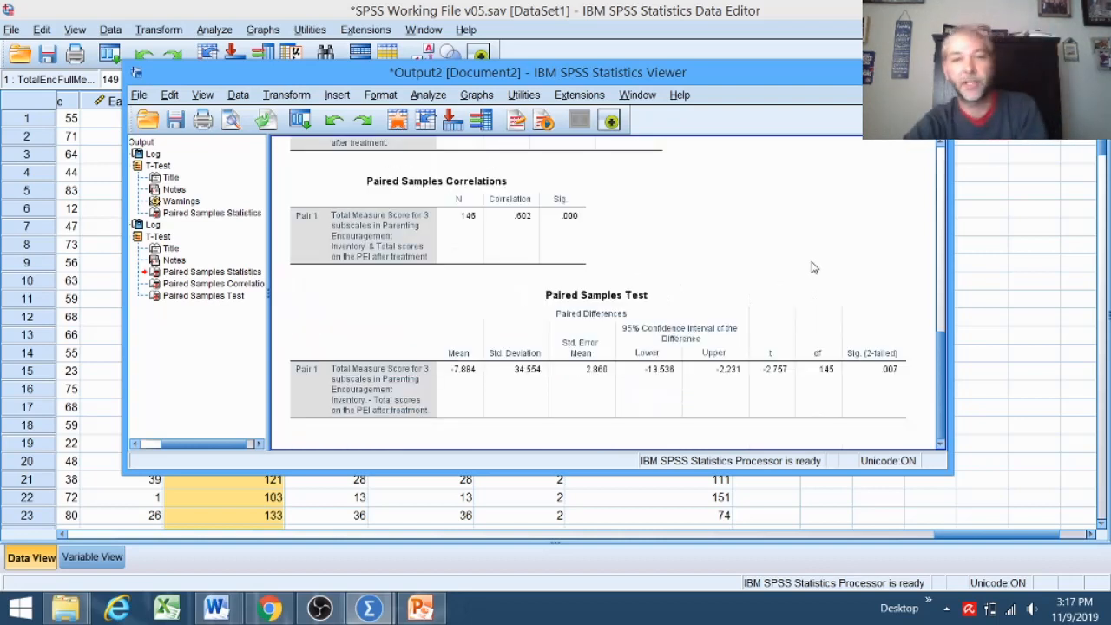
Compare the before and after means with the mean difference, confidence interval, t, df and significance in the Paired Samples Test table.
{"action": "left_click_drag", "start_coordinate": [766, 83], "coordinate": [717, 41]}
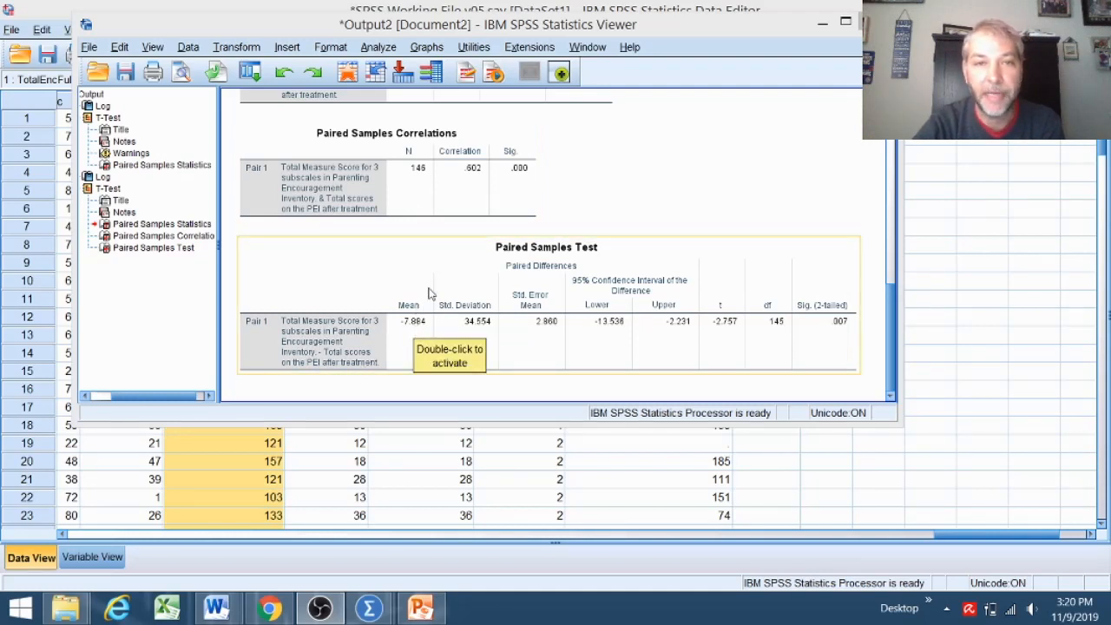
{"action": "scroll", "coordinate": [705, 228], "scroll_direction": "up", "scroll_amount": 3}
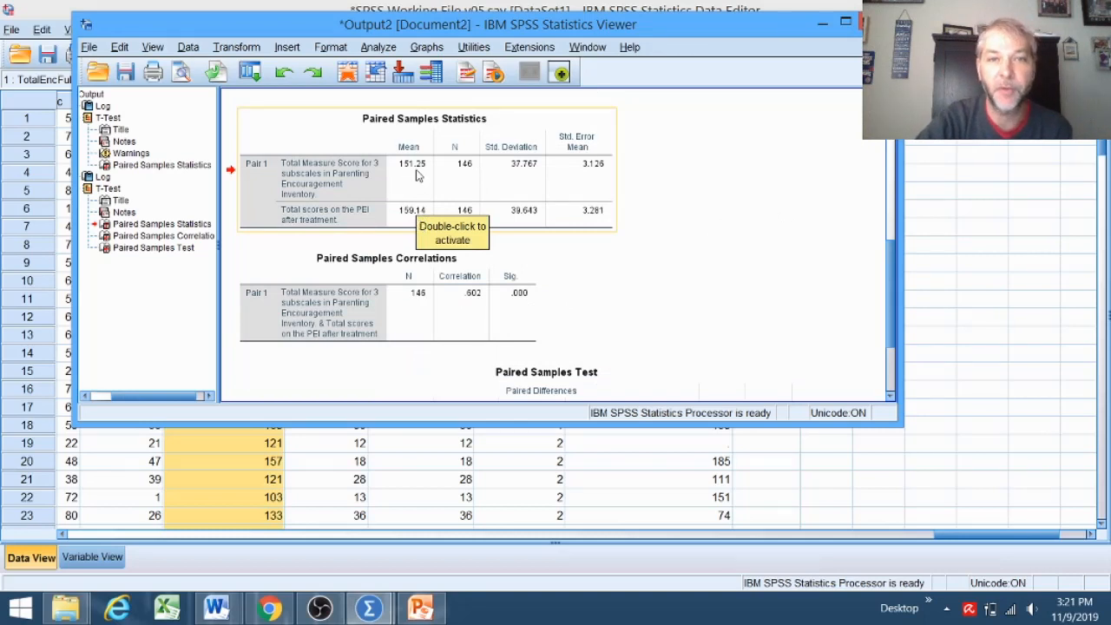
{"action": "scroll", "coordinate": [789, 236], "scroll_direction": "down", "scroll_amount": 3}
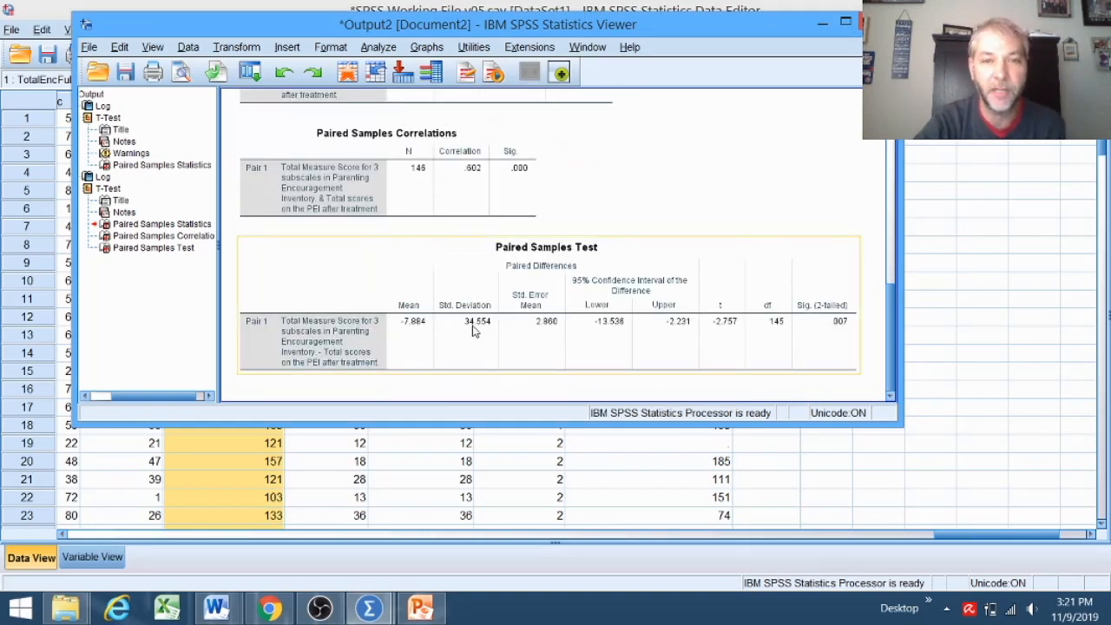
{"action": "scroll", "coordinate": [769, 222], "scroll_direction": "up", "scroll_amount": 1}
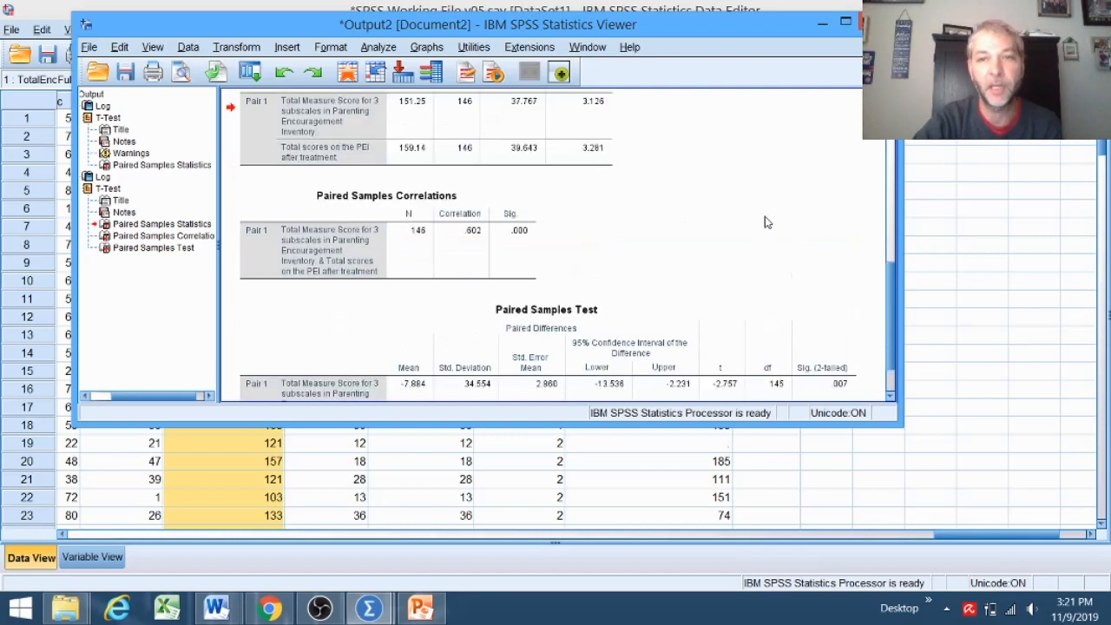
{"action": "scroll", "coordinate": [765, 222], "scroll_direction": "up", "scroll_amount": 1}
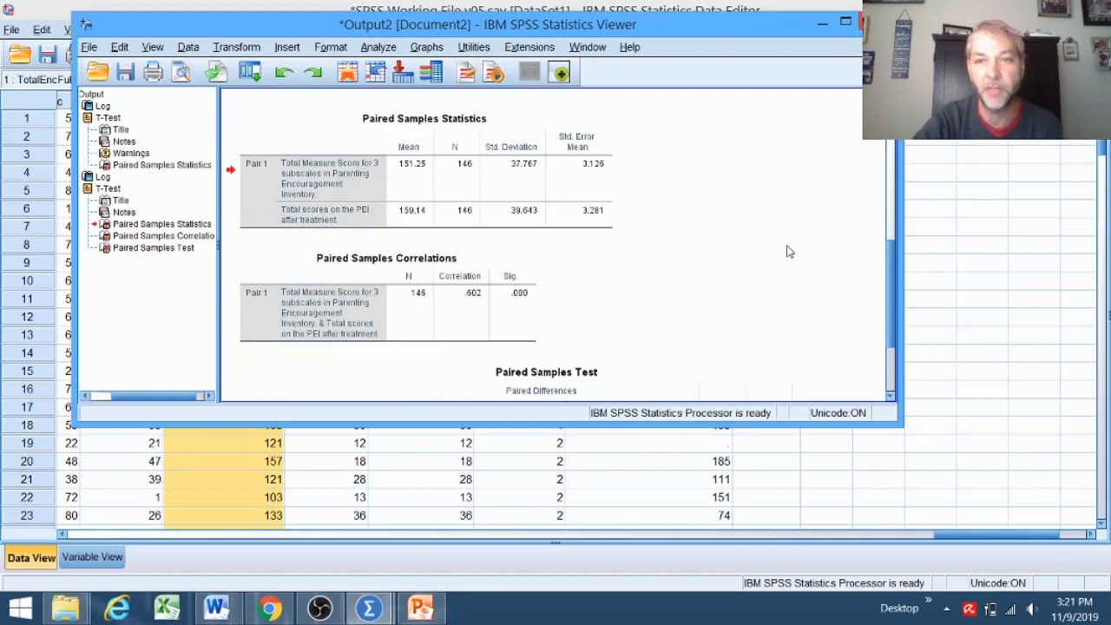
{"action": "scroll", "coordinate": [788, 251], "scroll_direction": "down", "scroll_amount": 2}
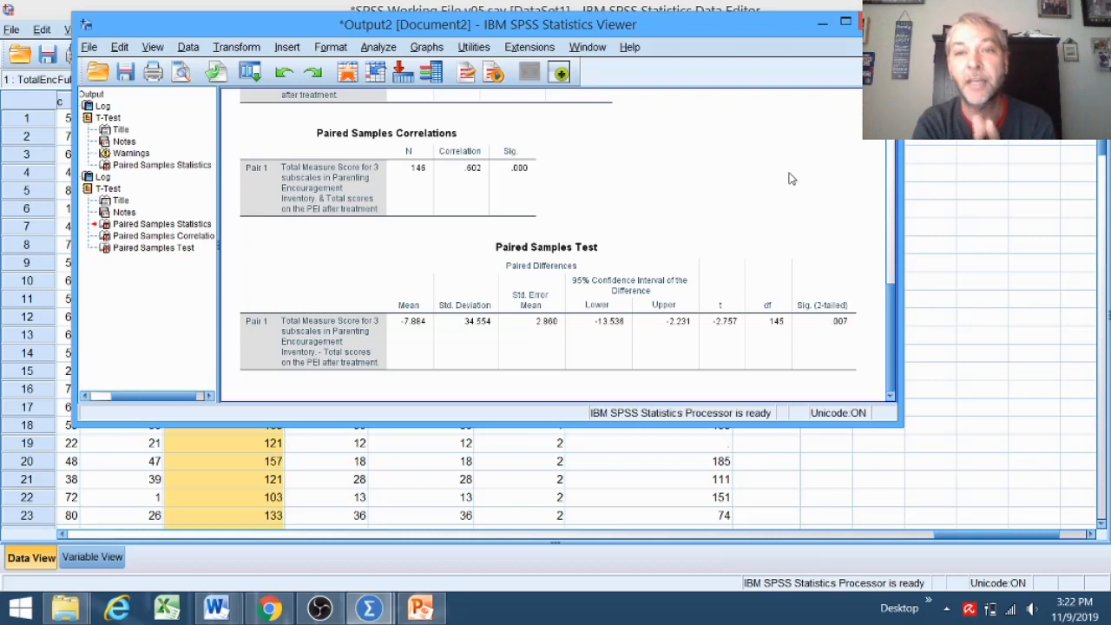
{"action": "left_click_drag", "start_coordinate": [682, 29], "coordinate": [632, 46]}
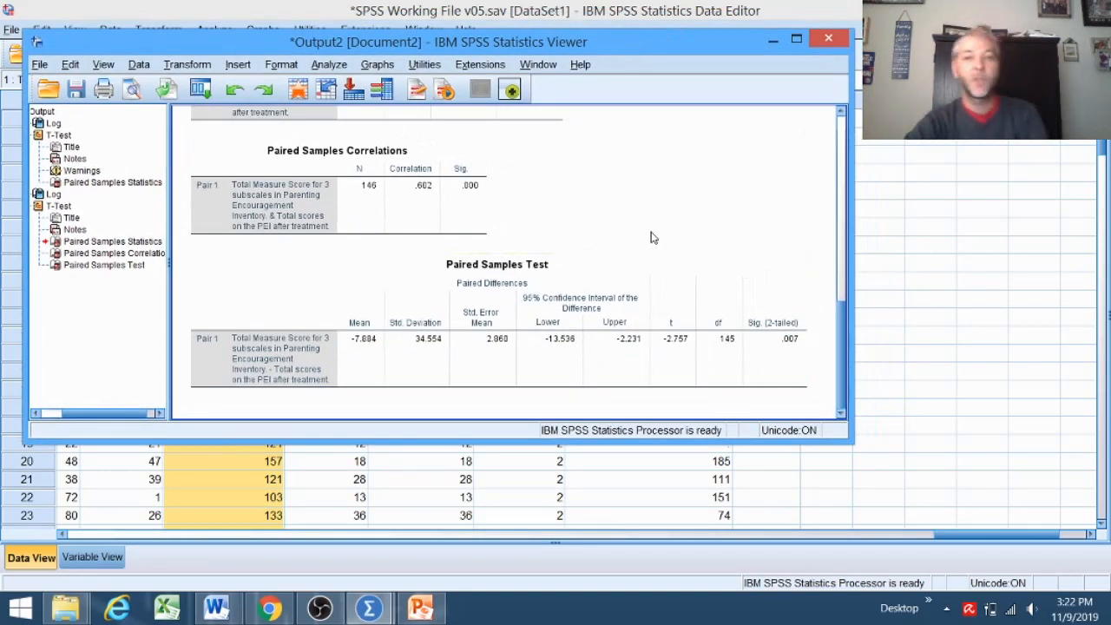
Compare the before and after means in the Paired Samples Statistics table with the t, df and significance in the Paired Samples Test table.
{"action": "left_click", "coordinate": [667, 339]}
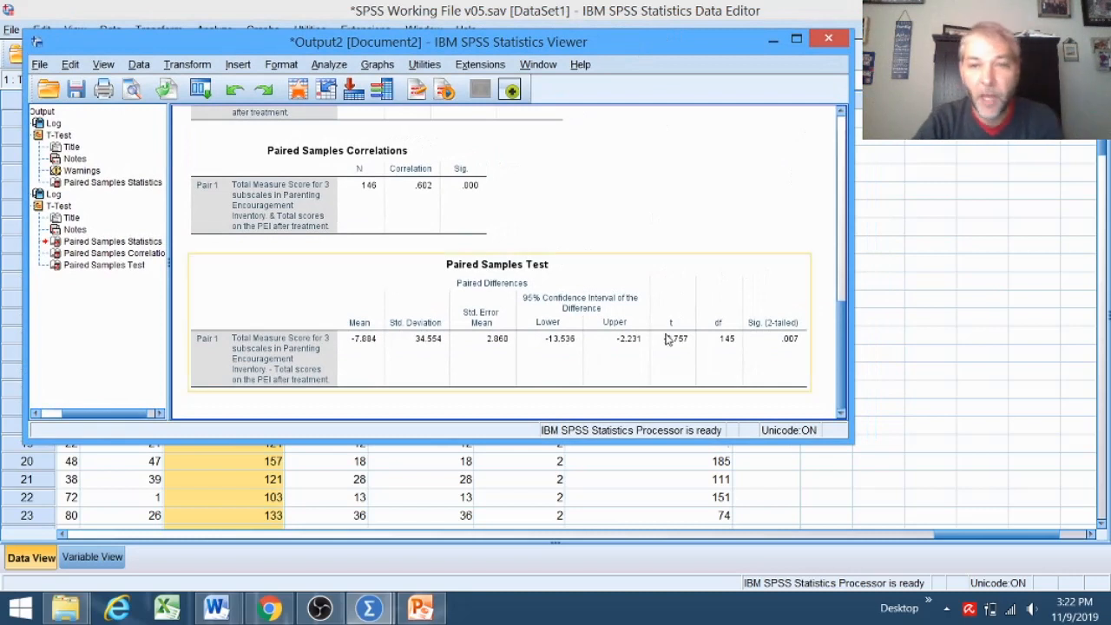
{"action": "left_click", "coordinate": [661, 188]}
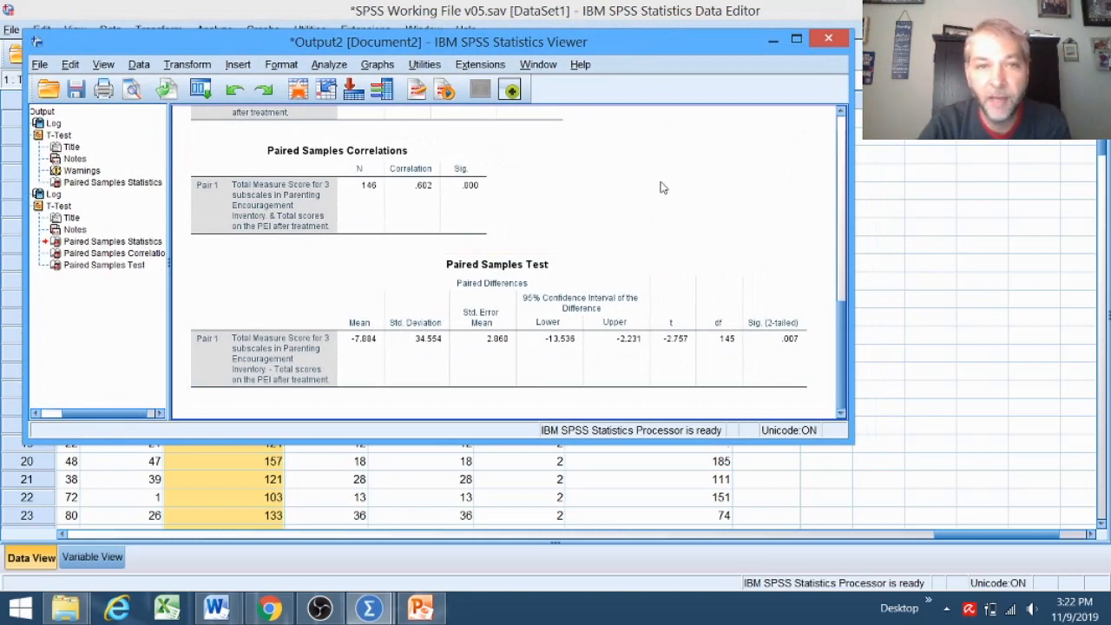
{"action": "scroll", "coordinate": [667, 205], "scroll_direction": "up", "scroll_amount": 1}
{"action": "scroll", "coordinate": [638, 241], "scroll_direction": "up", "scroll_amount": 1}
{"action": "left_click", "coordinate": [364, 212]}
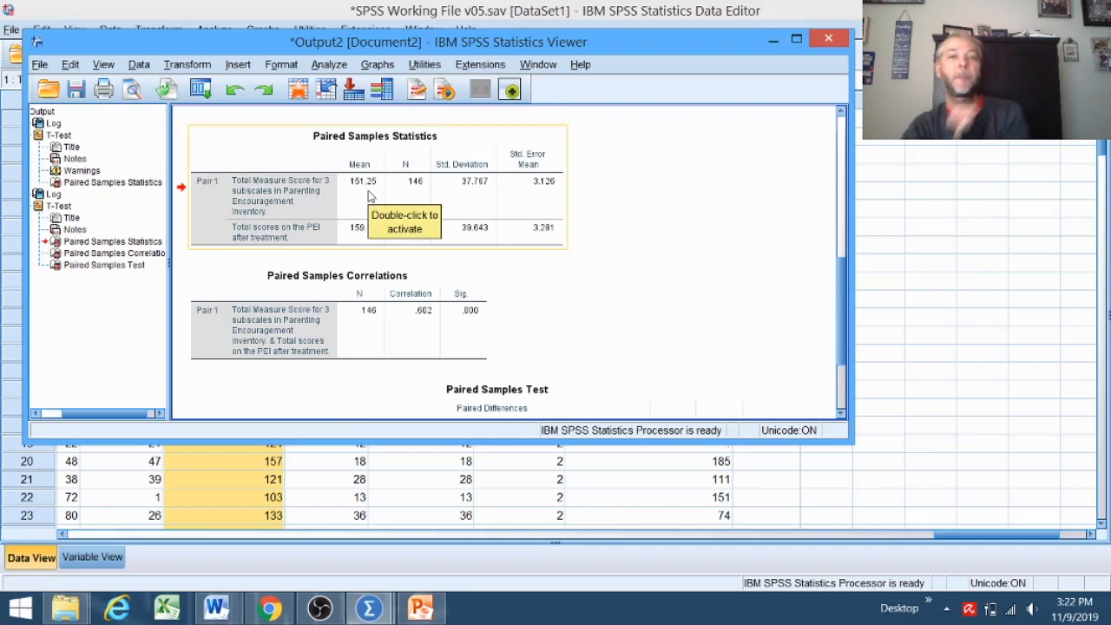
{"action": "scroll", "coordinate": [707, 276], "scroll_direction": "down", "scroll_amount": 3}
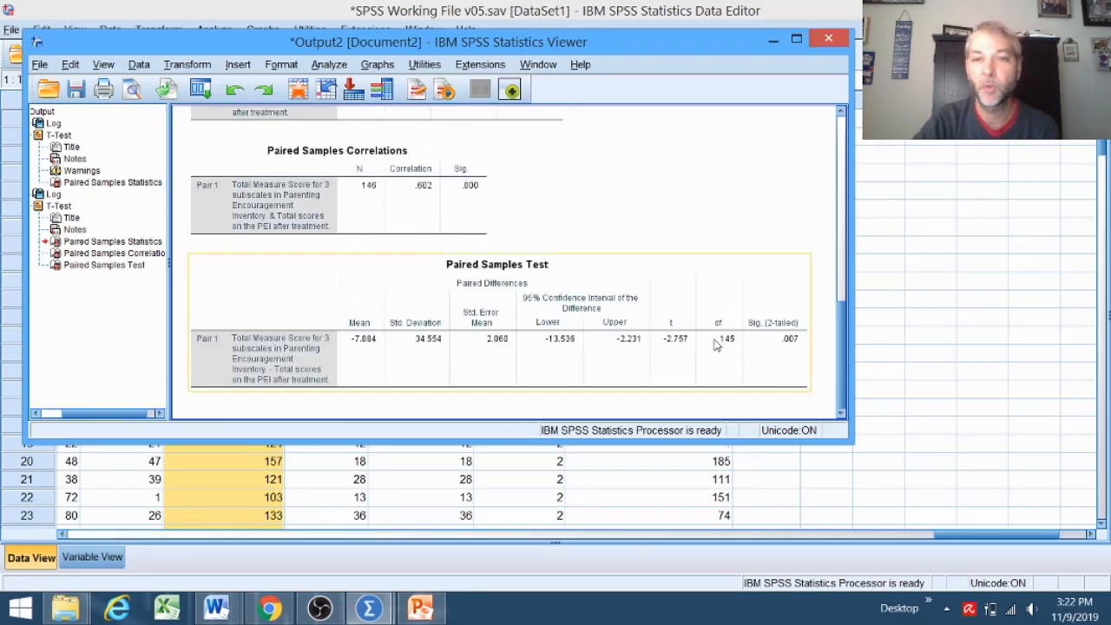
{"action": "scroll", "coordinate": [617, 174], "scroll_direction": "up", "scroll_amount": 3}
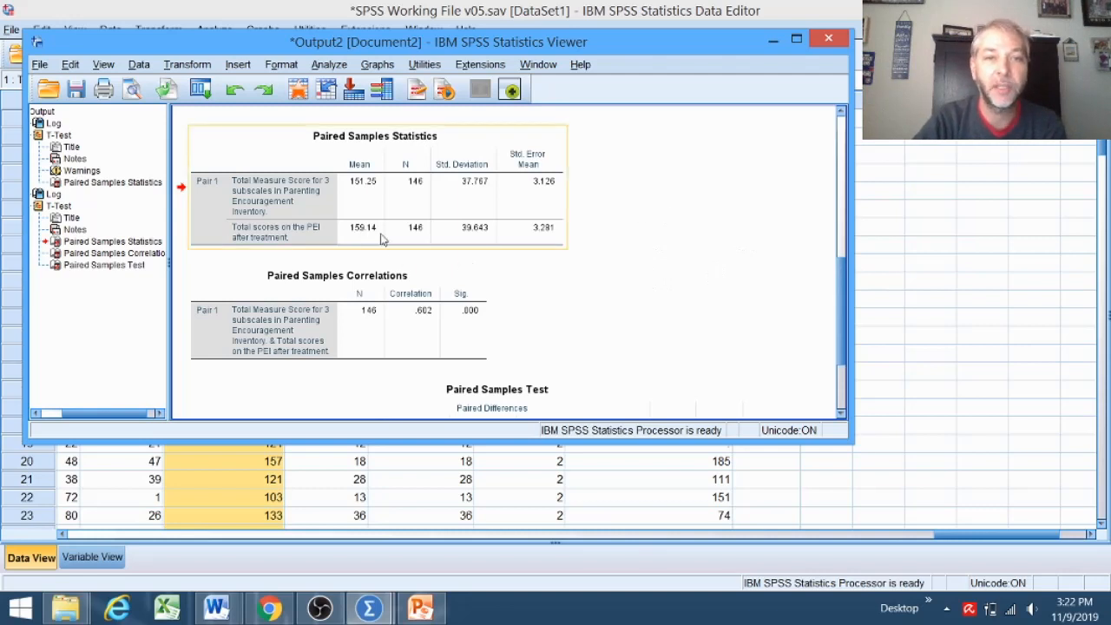
{"action": "scroll", "coordinate": [728, 252], "scroll_direction": "down", "scroll_amount": 2}
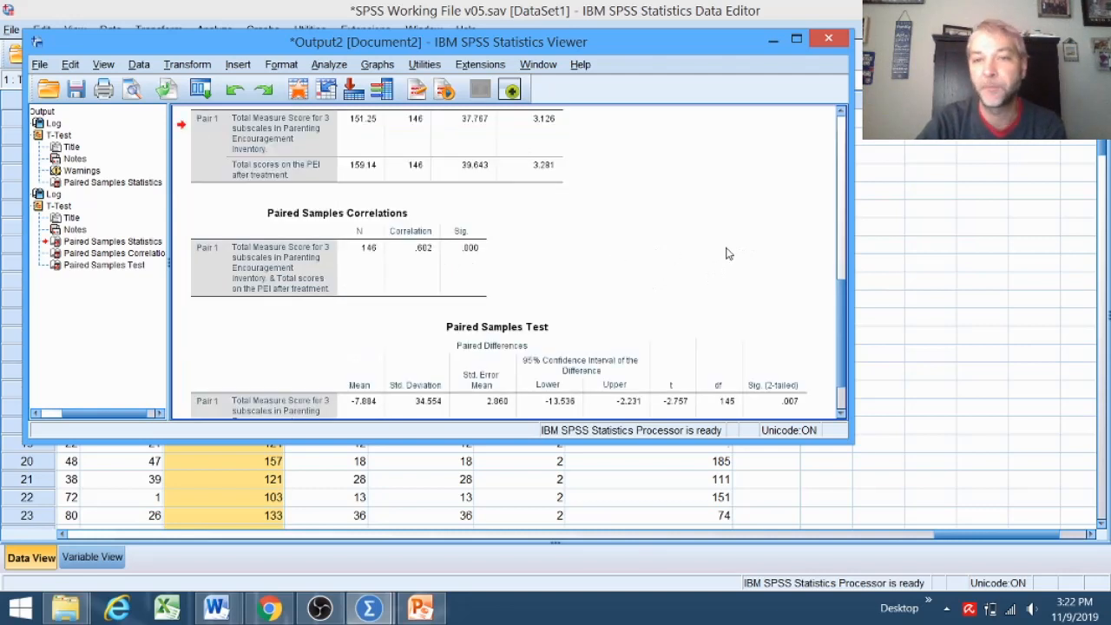
{"action": "scroll", "coordinate": [727, 252], "scroll_direction": "down", "scroll_amount": 2}
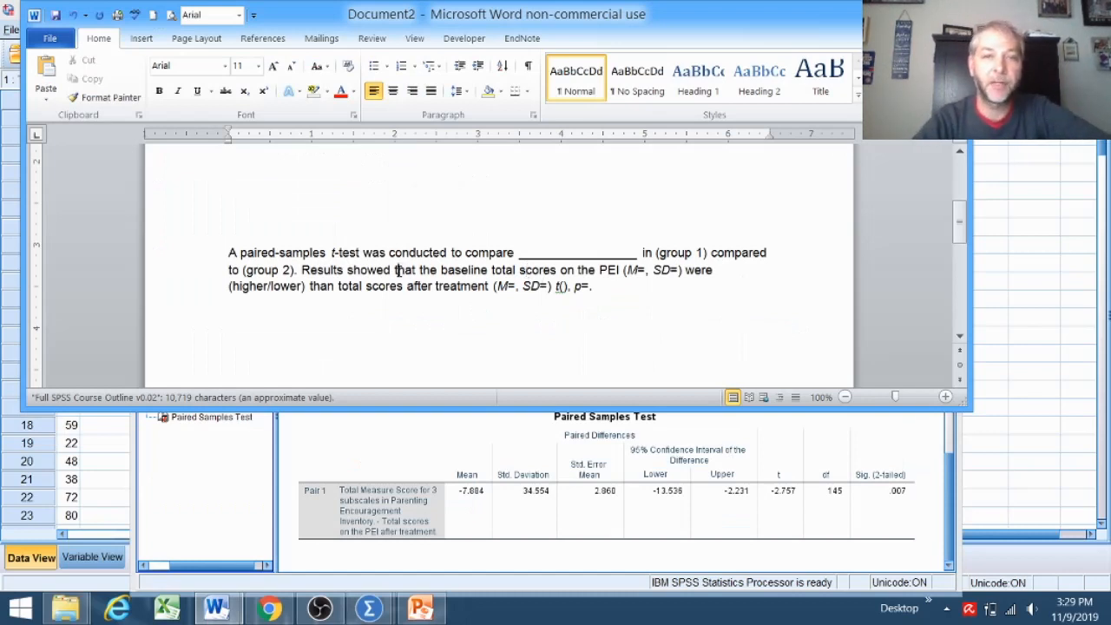
In the Word results template, replace the blank after "compare" with "baseline and after treatment scores on the PEI".
{"action": "left_click", "coordinate": [597, 291]}
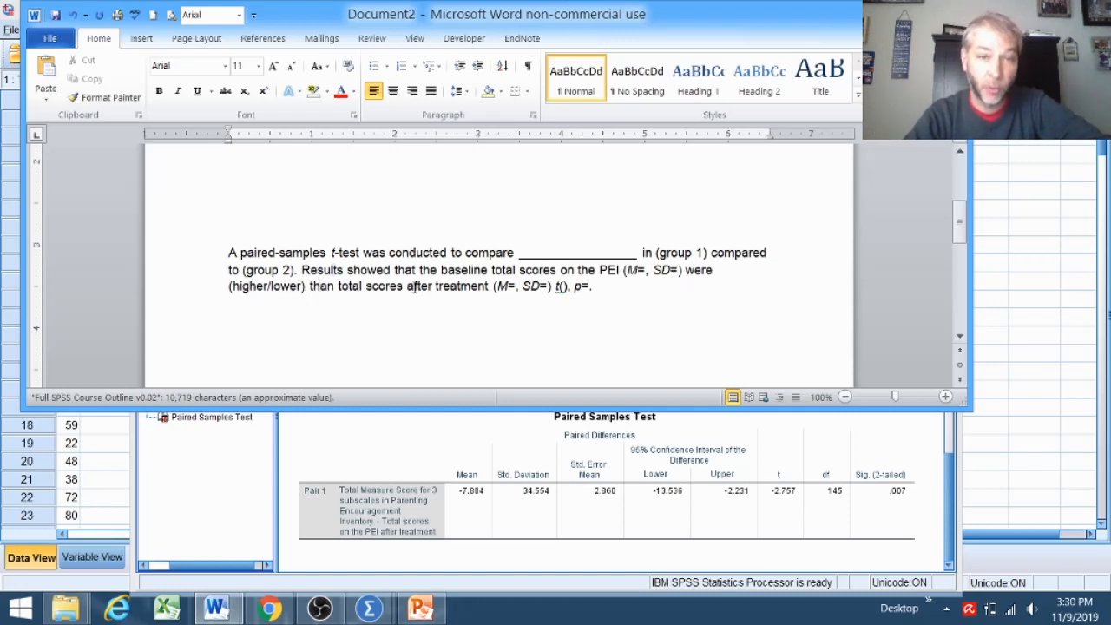
{"action": "left_click", "coordinate": [583, 287]}
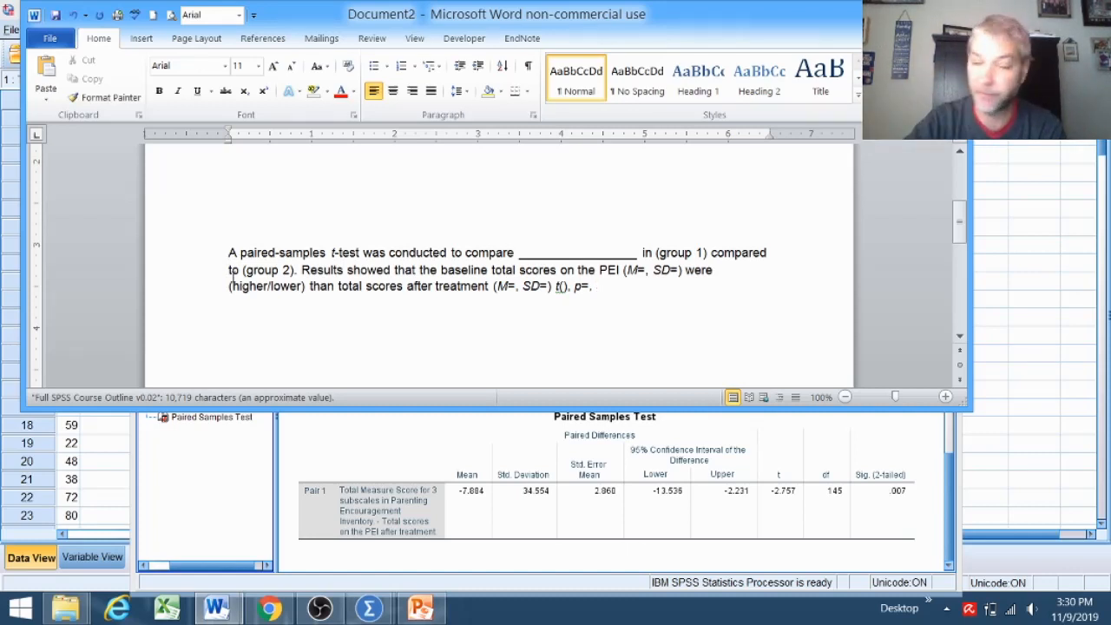
{"action": "double_click", "coordinate": [583, 253]}
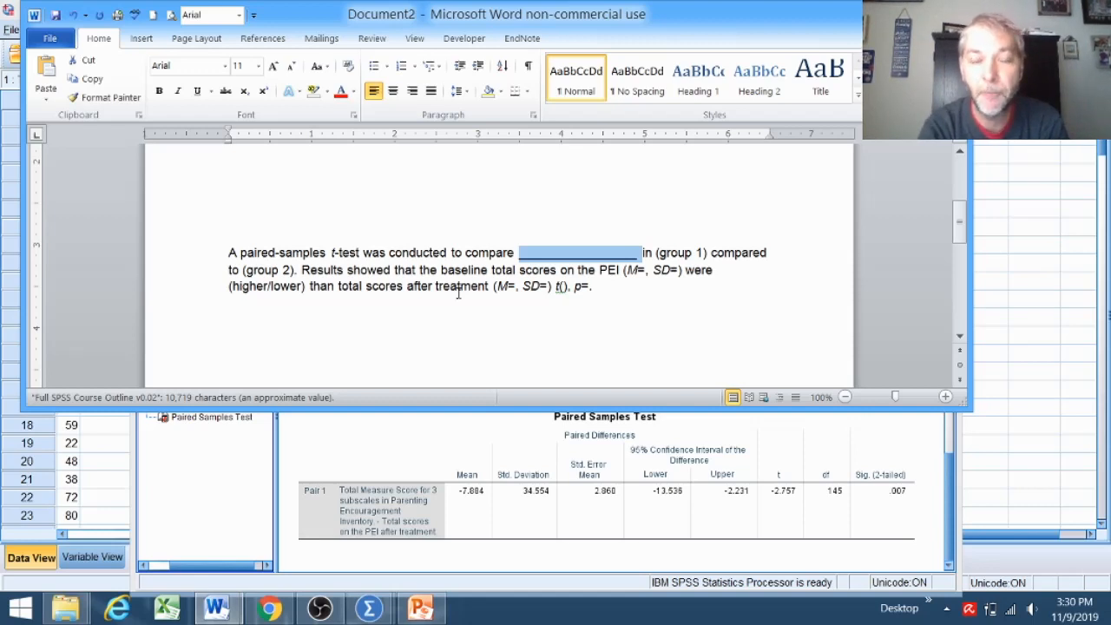
{"action": "type", "text": "baseline"}
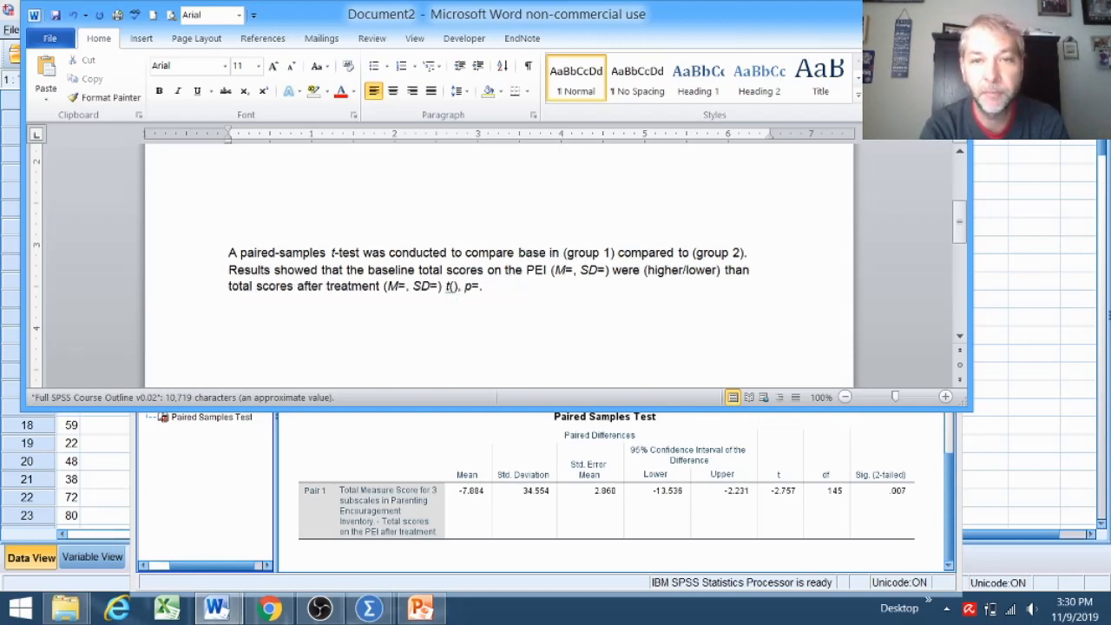
{"action": "type", "text": " and after treatment"}
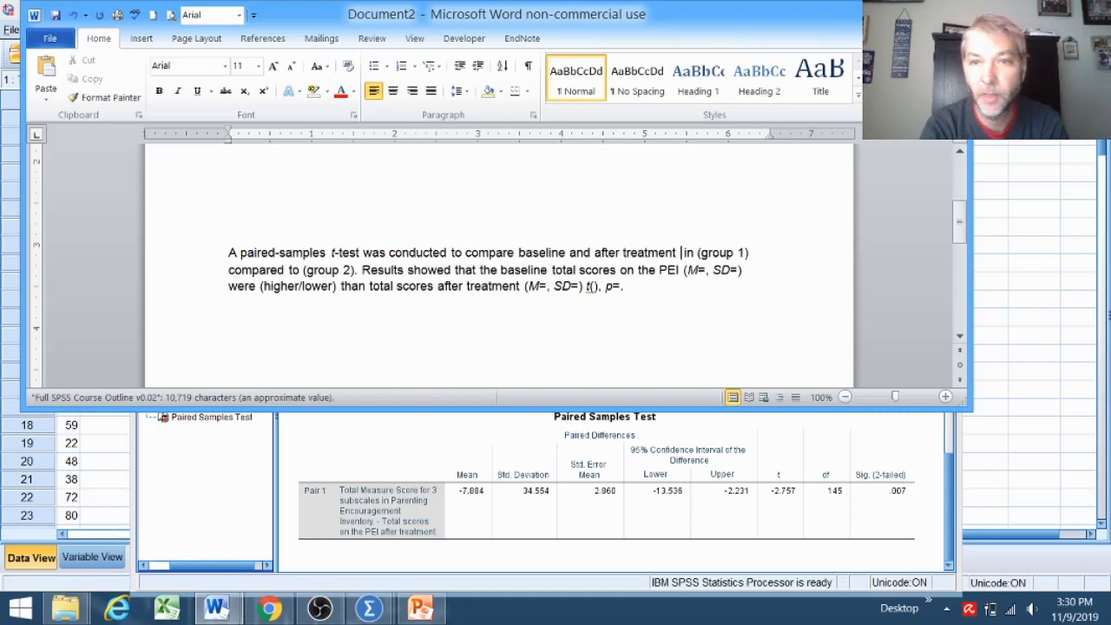
{"action": "type", "text": " scores o"}
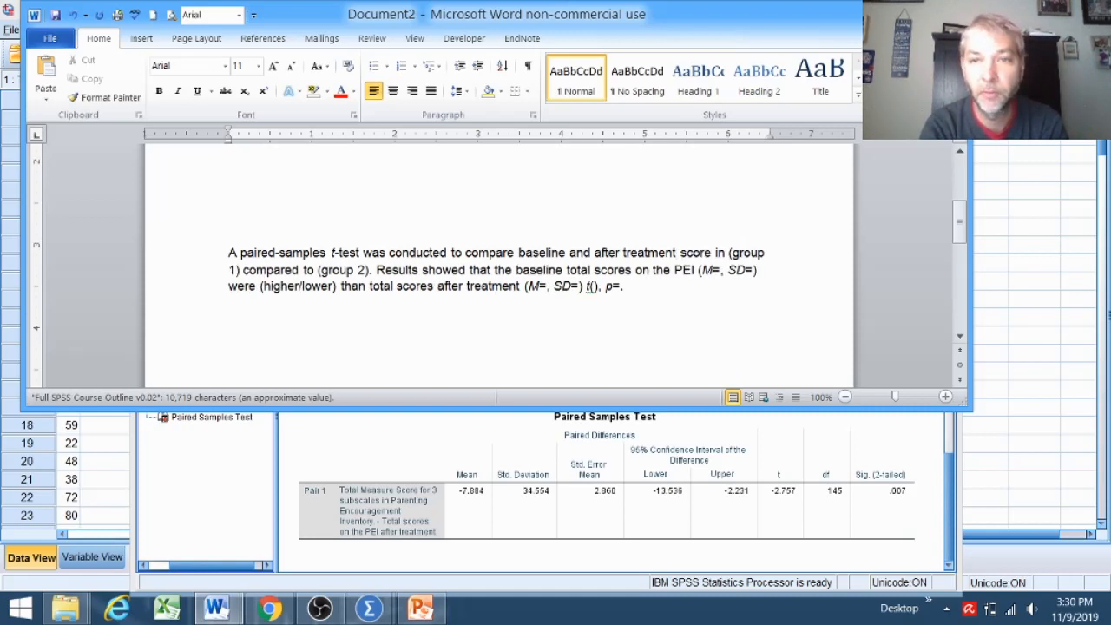
{"action": "type", "text": "n the"}
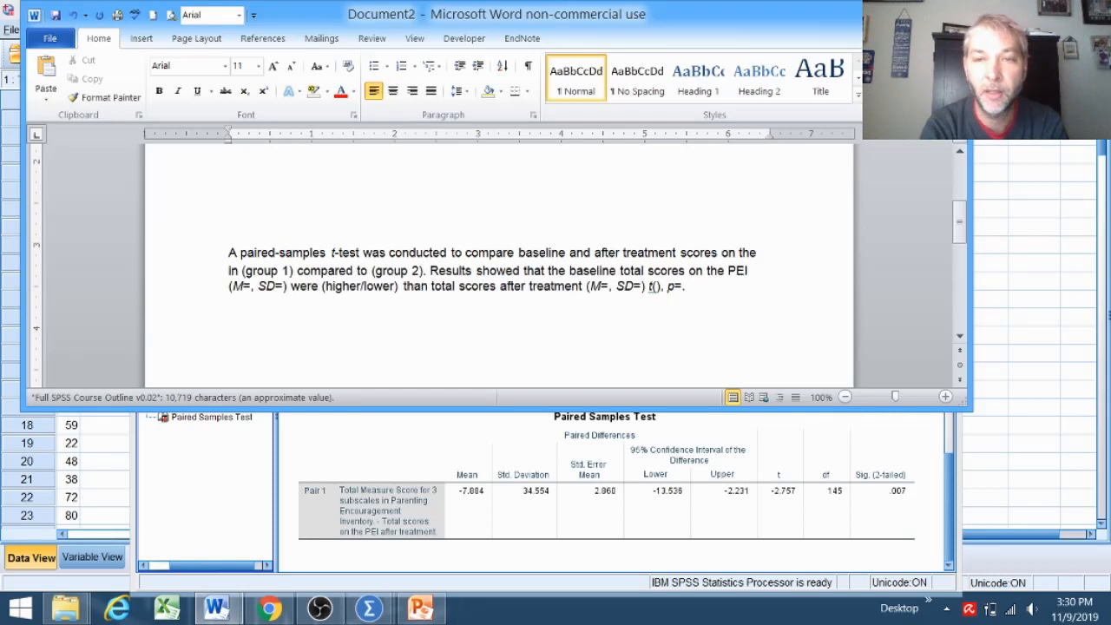
{"action": "type", "text": " PEI"}
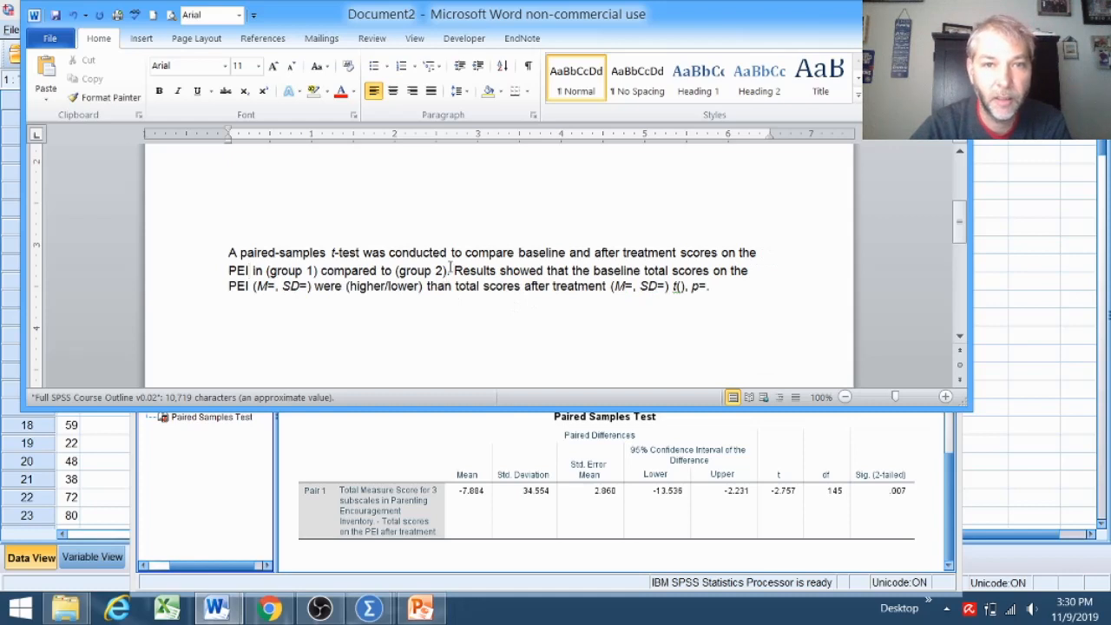
Add "for the entire sample." after "PEI" in the first sentence of the write-up.
{"action": "type", "text": " for t in (group 1) compared to (group 2). Results showe"}
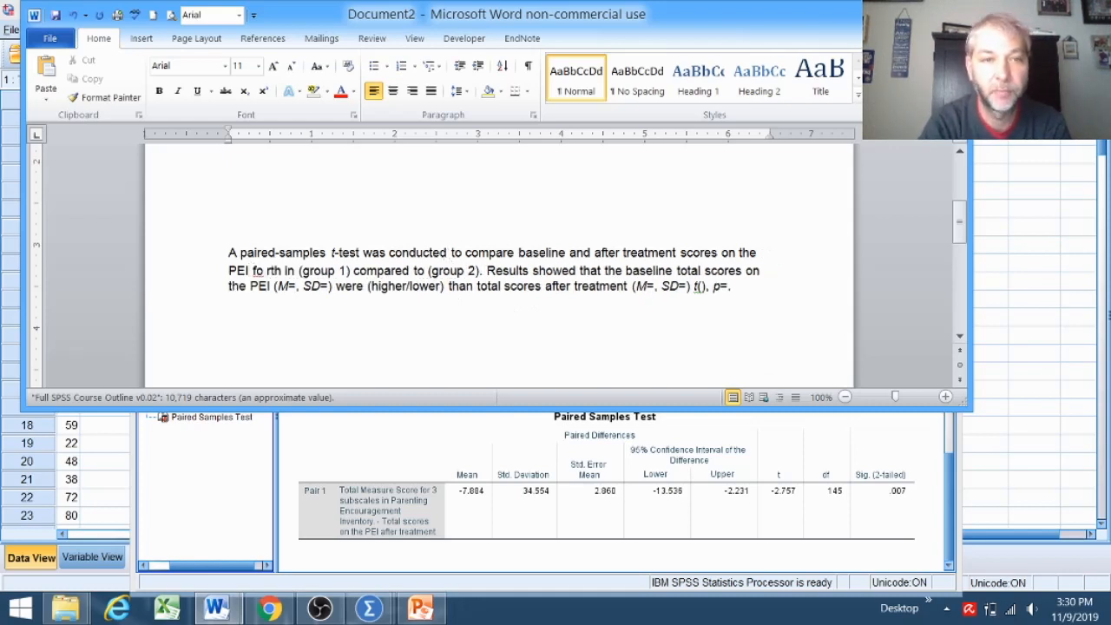
{"action": "key", "text": "BackSpace"}
{"action": "key", "text": "BackSpace"}
{"action": "type", "text": "he entire sam"}
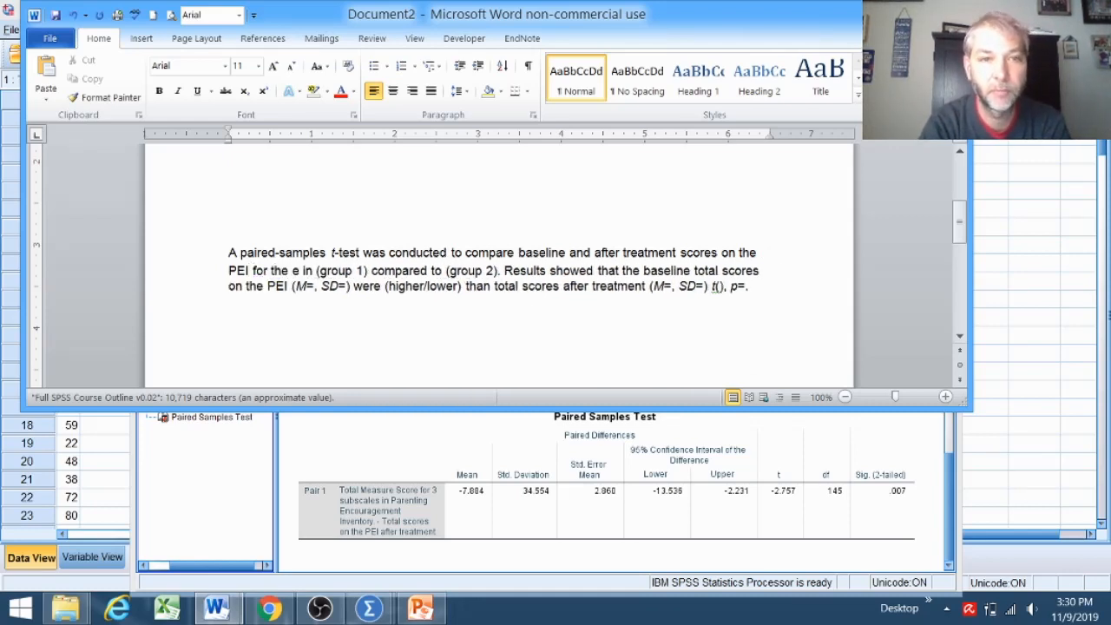
{"action": "type", "text": "ple."}
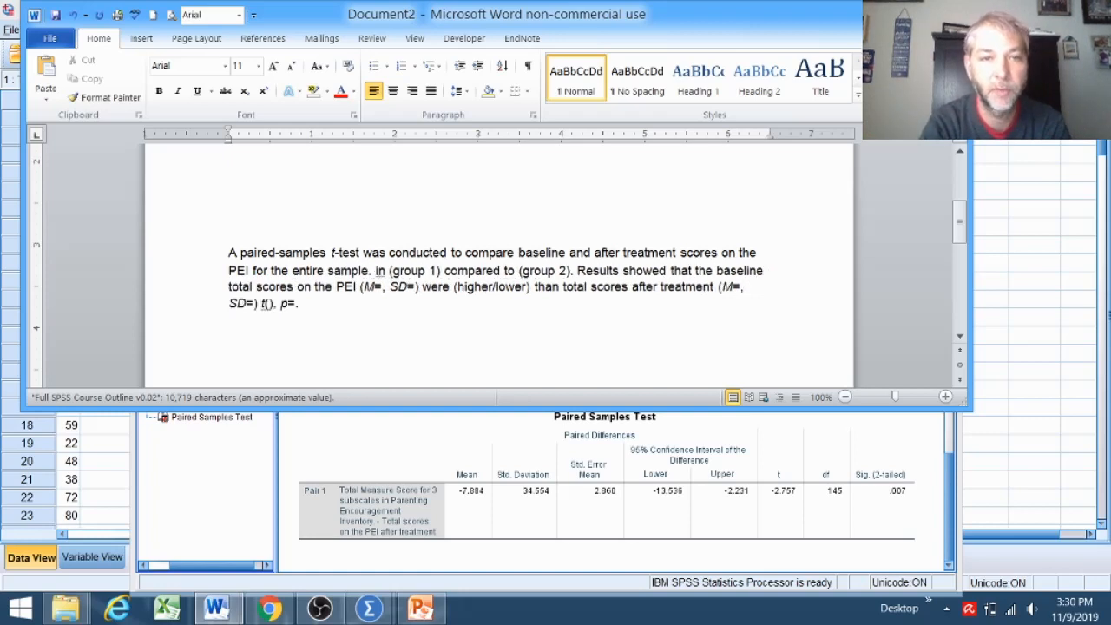
Delete the leftover placeholder text "in (group 1) compared to (group 2)." from the first sentence.
{"action": "left_click_drag", "start_coordinate": [567, 270], "coordinate": [378, 269]}
{"action": "key", "text": "Delete"}
{"action": "key", "text": "Delete"}
{"action": "key", "text": "Delete"}
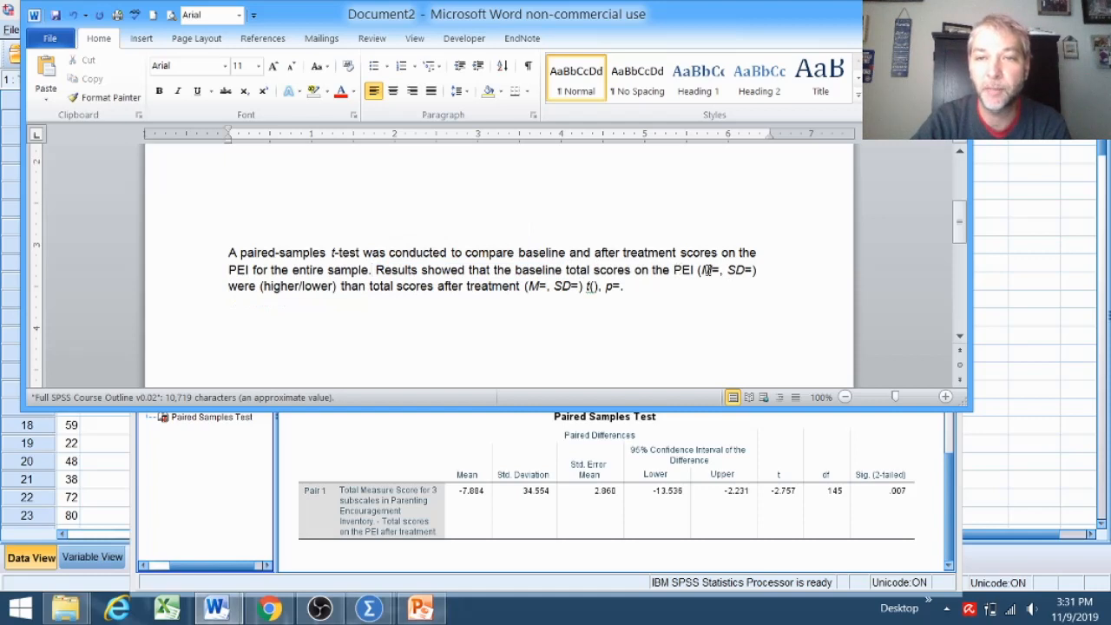
Switch to the SPSS output and locate the baseline mean in the second Paired Samples Statistics table.
{"action": "left_click", "coordinate": [720, 270]}
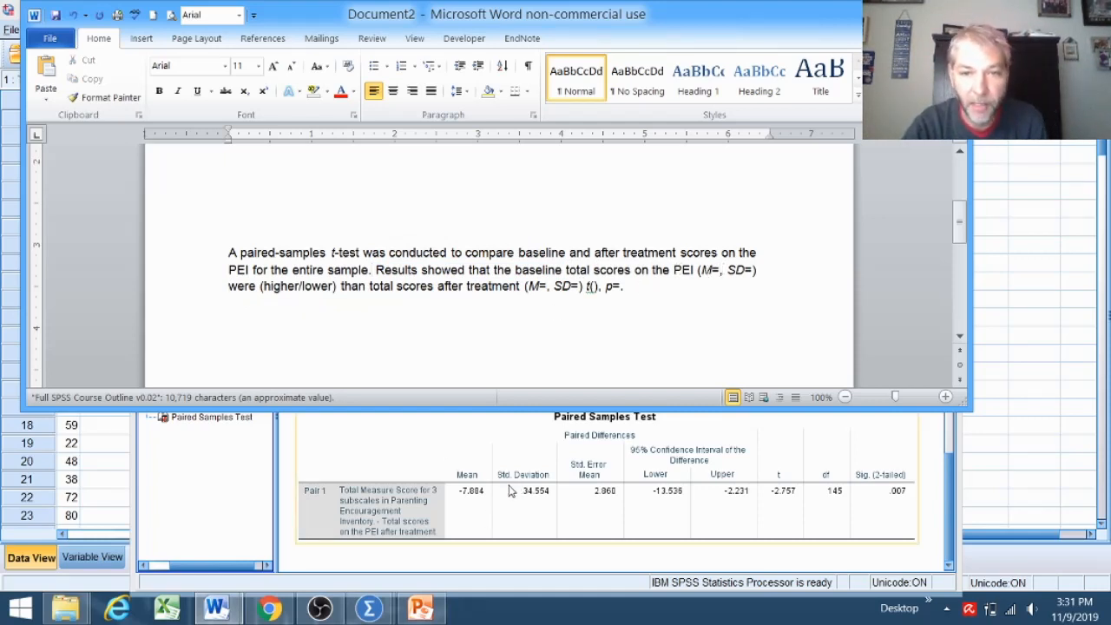
{"action": "left_click", "coordinate": [429, 466]}
{"action": "scroll", "coordinate": [426, 466], "scroll_direction": "up", "scroll_amount": 3}
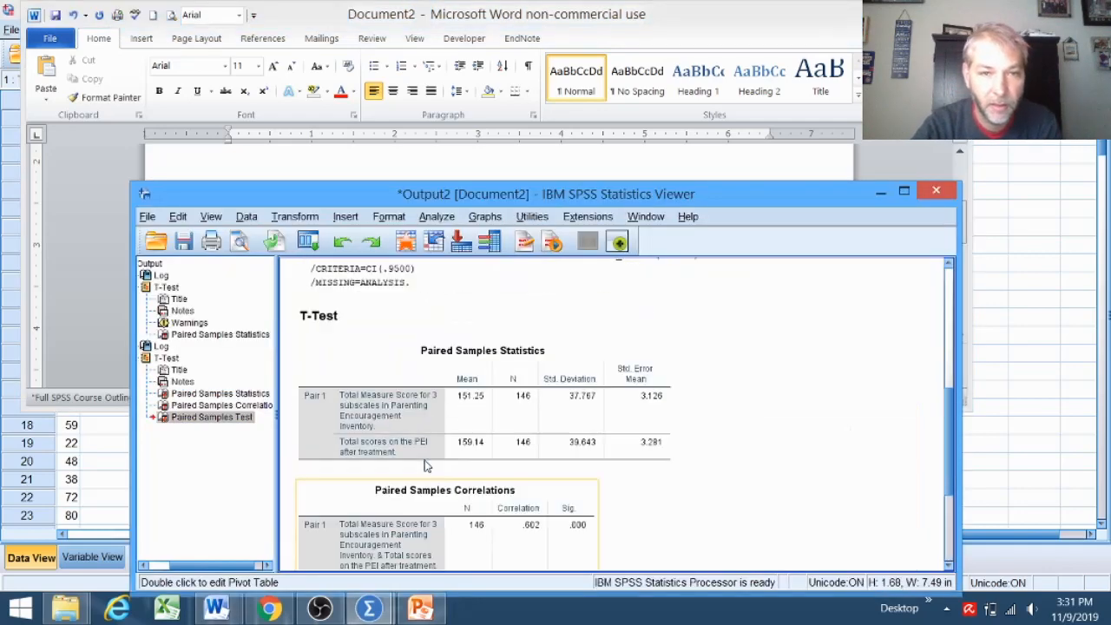
{"action": "scroll", "coordinate": [425, 466], "scroll_direction": "up", "scroll_amount": 4}
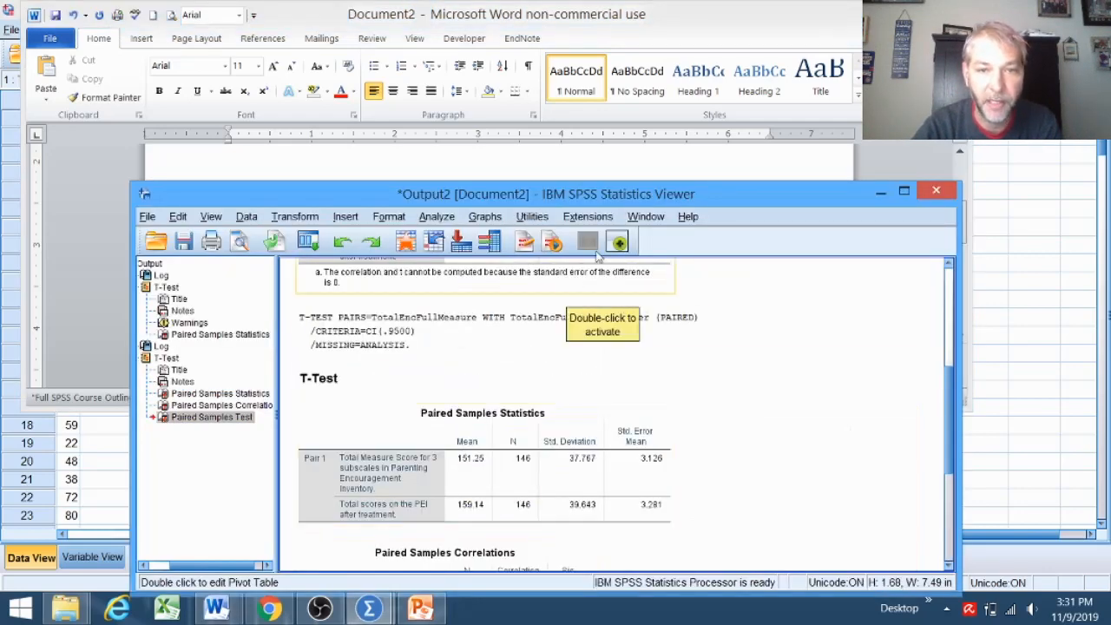
{"action": "left_click", "coordinate": [467, 465]}
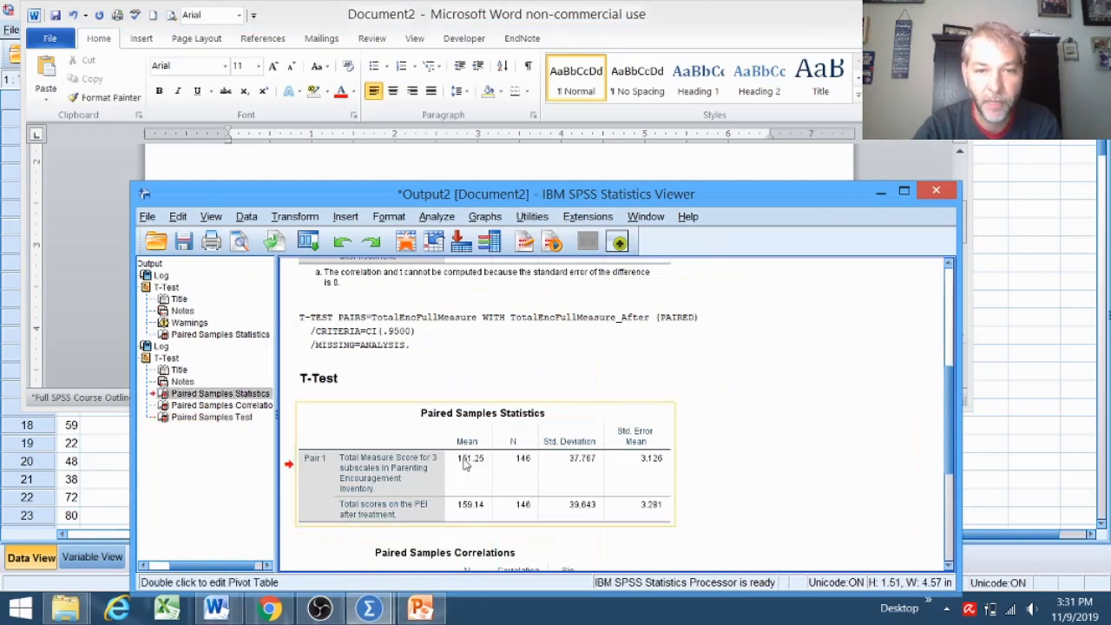
Return to the Word write-up and enter 151.25 as the baseline mean (M) on the same line.
{"action": "left_click", "coordinate": [770, 34]}
{"action": "left_click", "coordinate": [720, 270]}
{"action": "type", "text": "151,"}
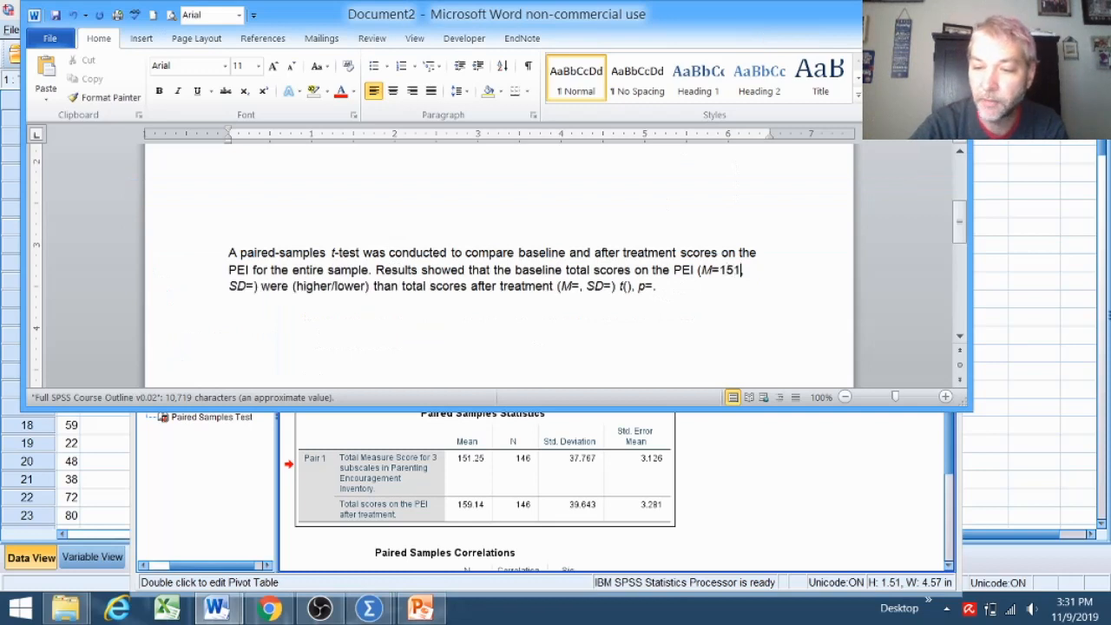
{"action": "key", "text": "Return"}
{"action": "type", "text": "25"}
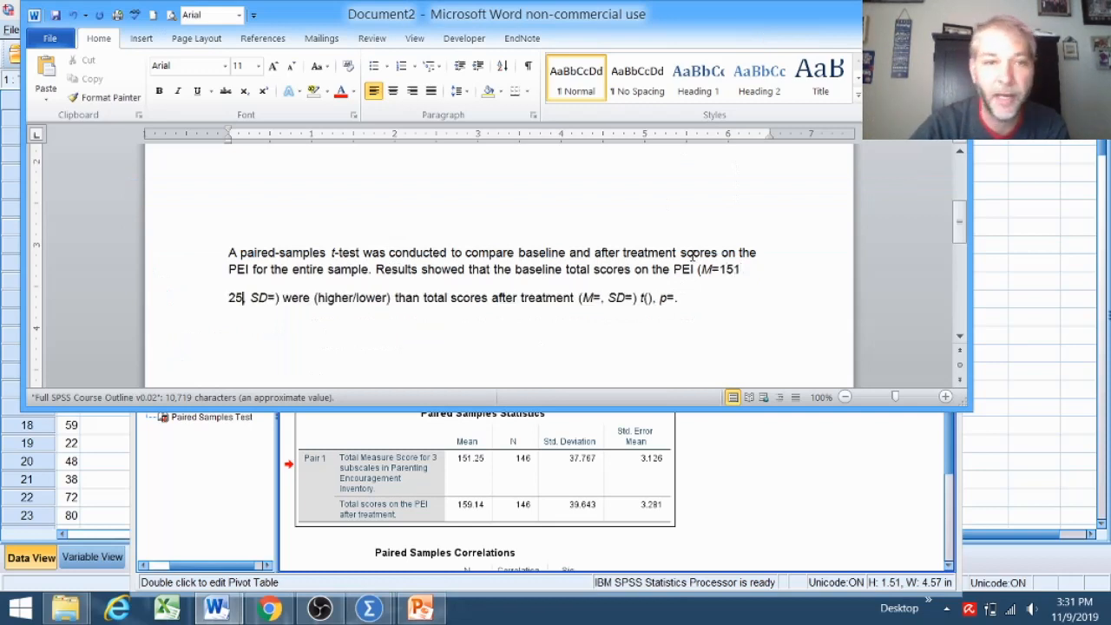
{"action": "key", "text": "BackSpace"}
{"action": "key", "text": "BackSpace"}
{"action": "key", "text": "BackSpace"}
{"action": "key", "text": "BackSpace"}
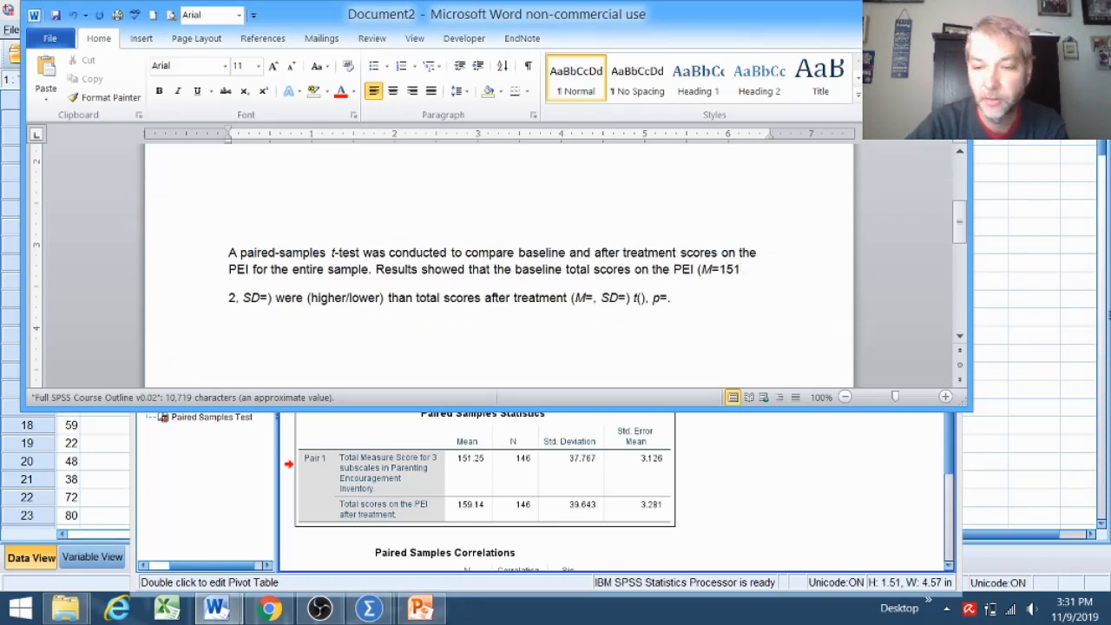
{"action": "type", "text": "1"}
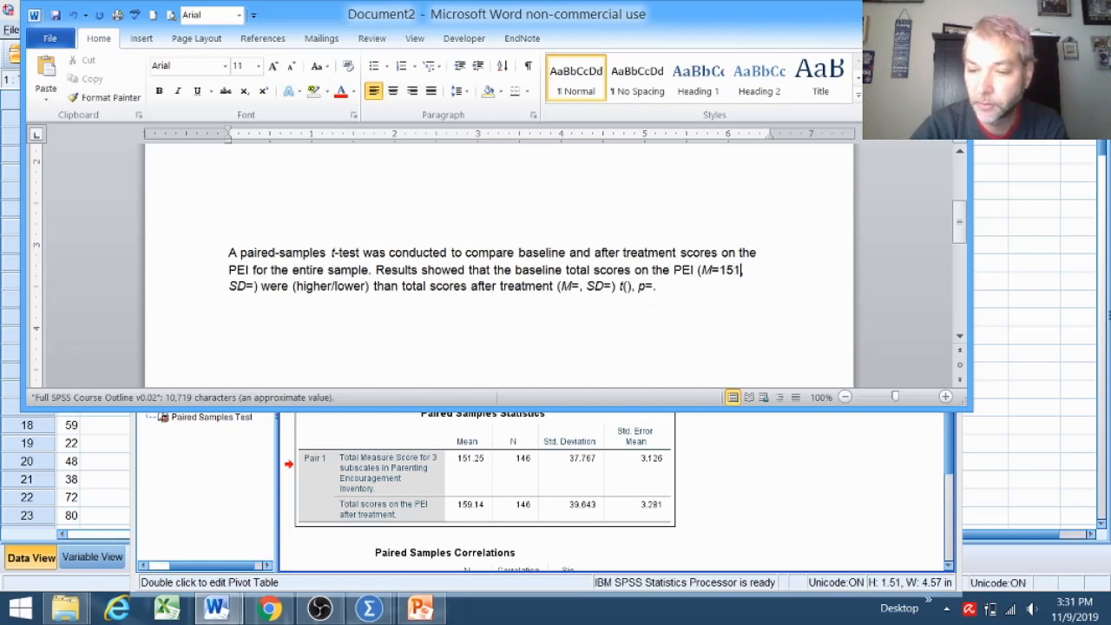
{"action": "type", "text": "."}
{"action": "type", "text": "25,"}
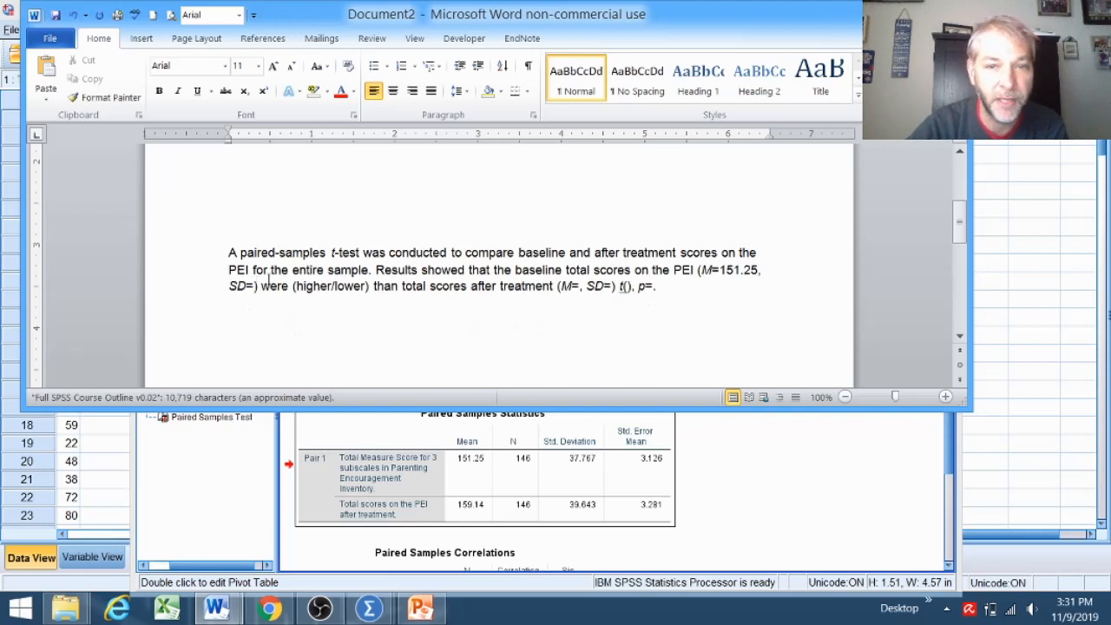
Enter 37.767 as the standard deviation (SD) of the baseline total scores.
{"action": "left_click", "coordinate": [254, 285]}
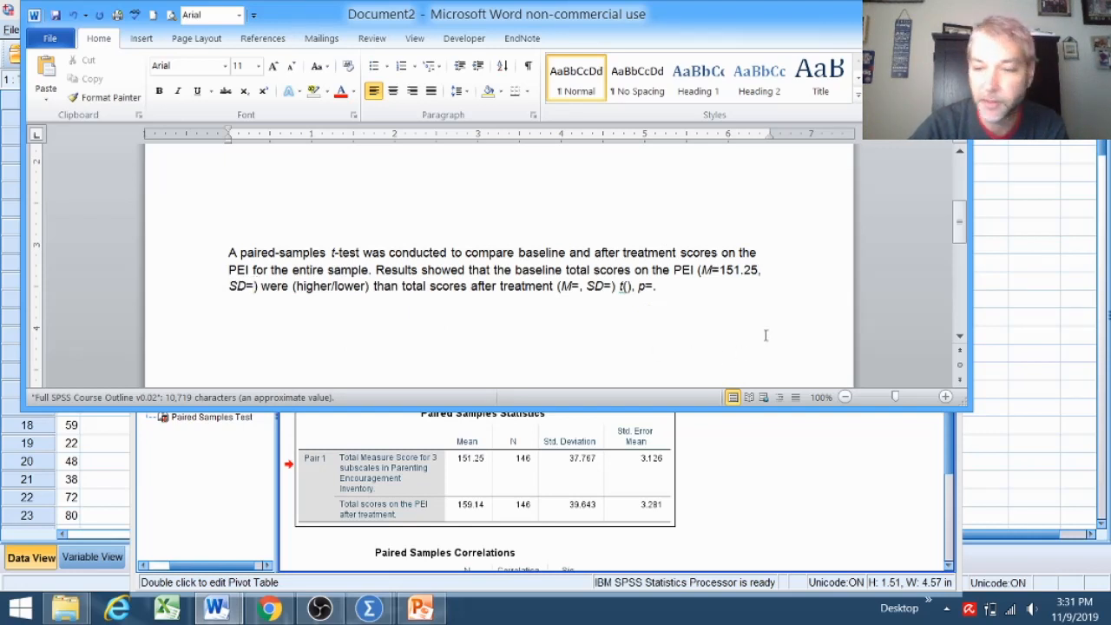
{"action": "type", "text": "37"}
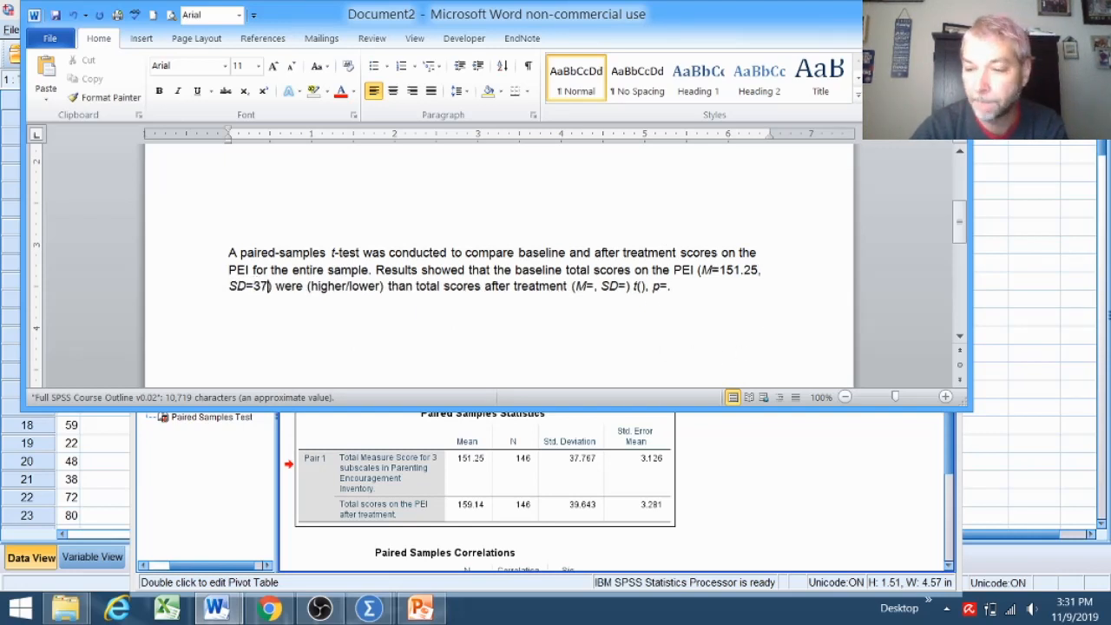
{"action": "type", "text": "."}
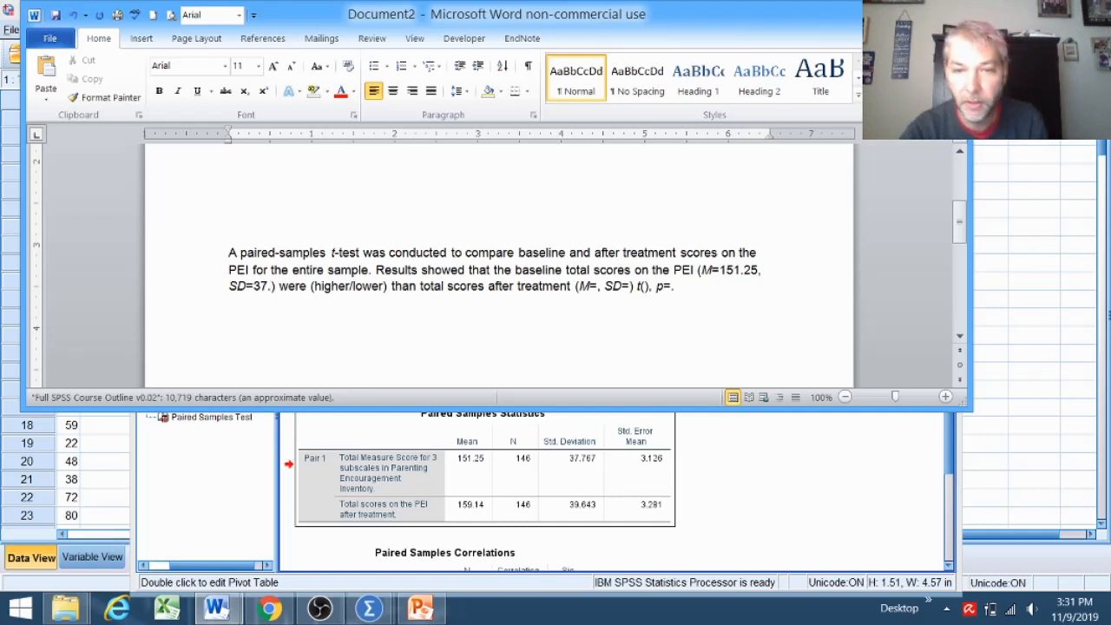
{"action": "type", "text": "7"}
{"action": "type", "text": "767"}
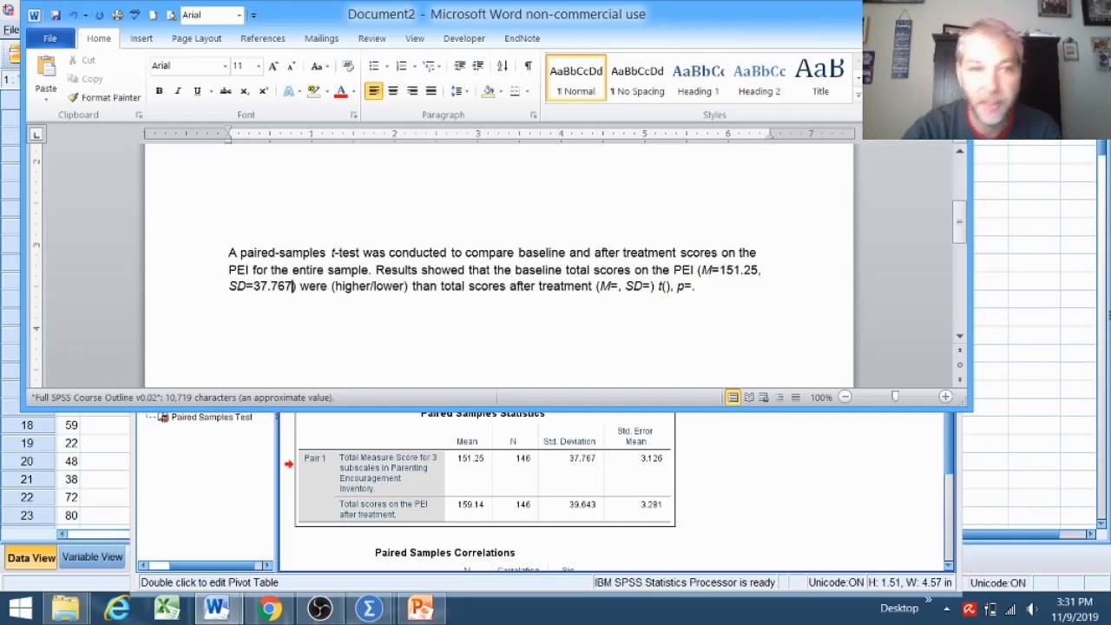
Reduce the "(higher/lower)" placeholder to the plain word "lower", without parentheses.
{"action": "double_click", "coordinate": [345, 286]}
{"action": "key", "text": "Delete"}
{"action": "key", "text": "Delete"}
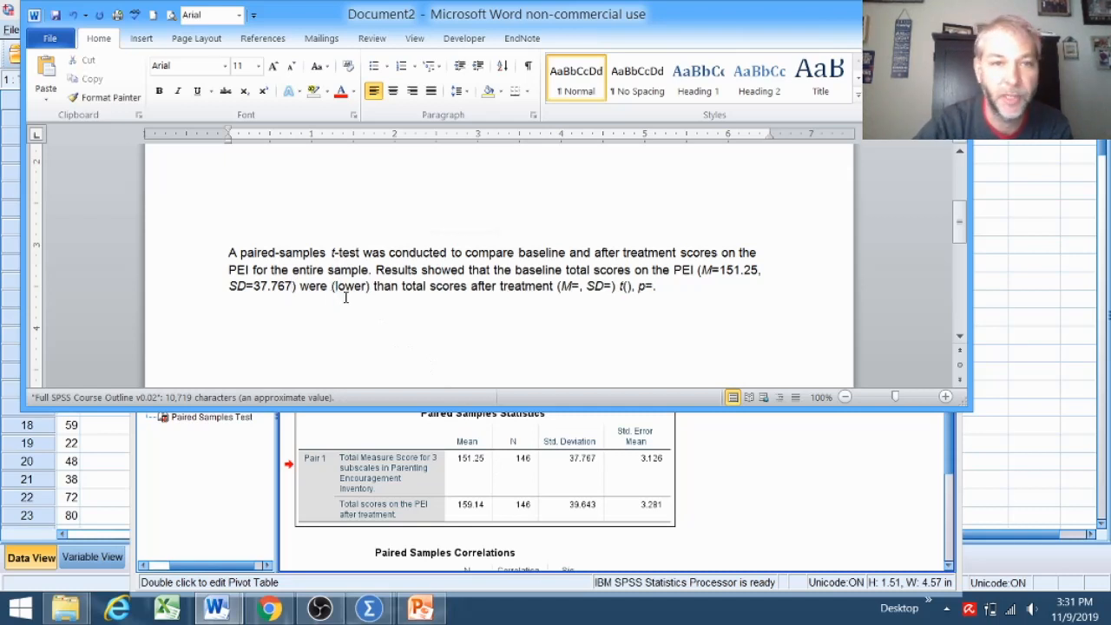
{"action": "key", "text": "BackSpace"}
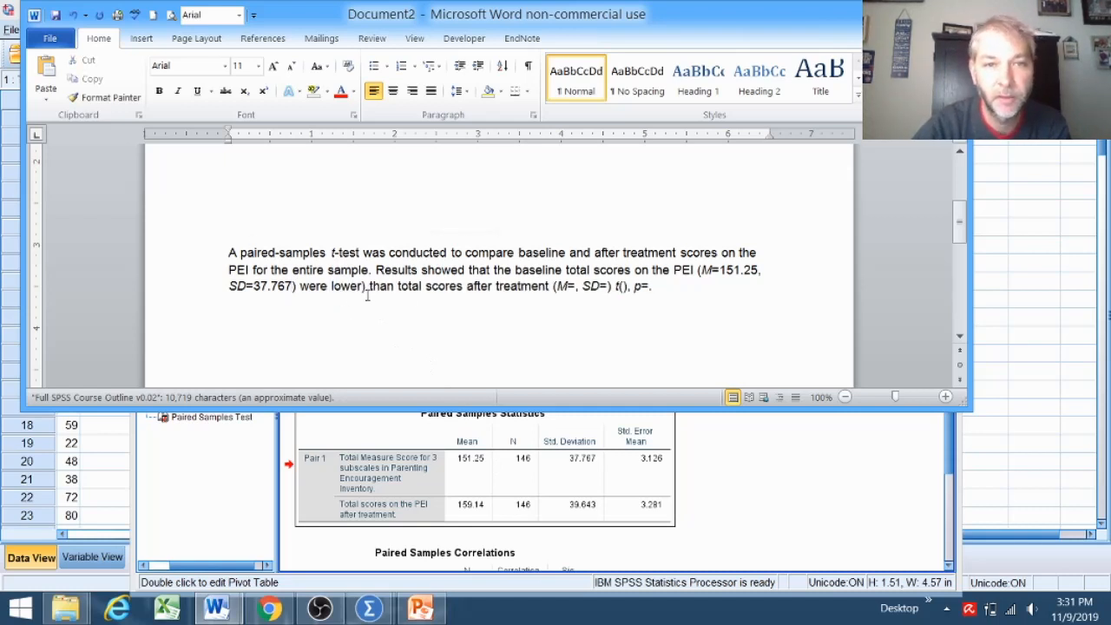
{"action": "left_click", "coordinate": [368, 288]}
{"action": "key", "text": "BackSpace"}
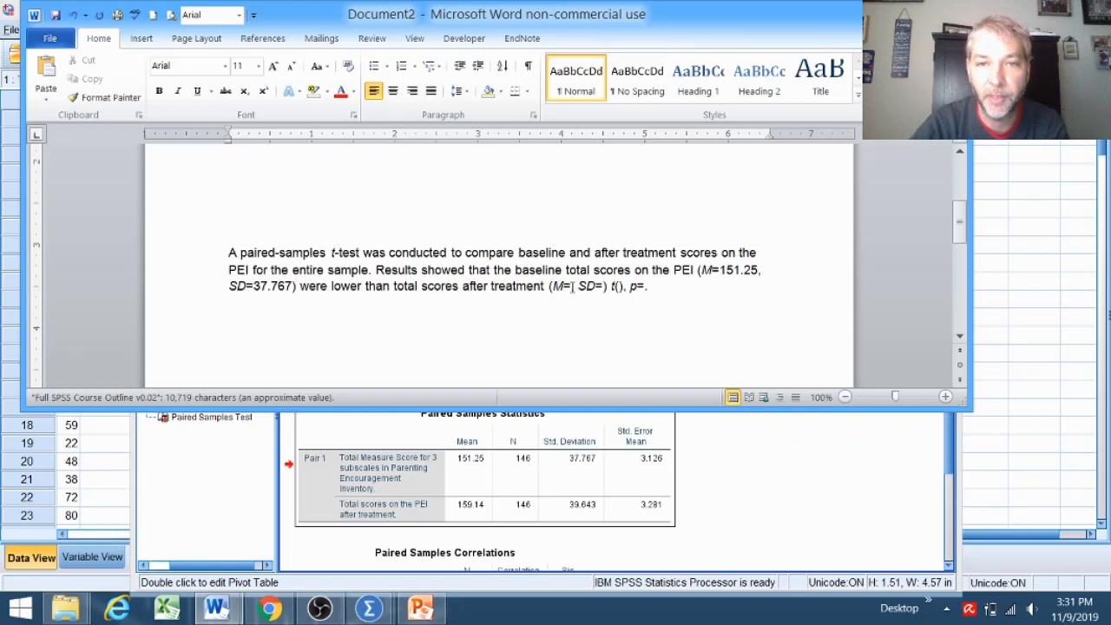
Enter 159.14 as the mean (M) and 39.643 as the standard deviation (SD) of the total scores after treatment.
{"action": "type", "text": "159.1"}
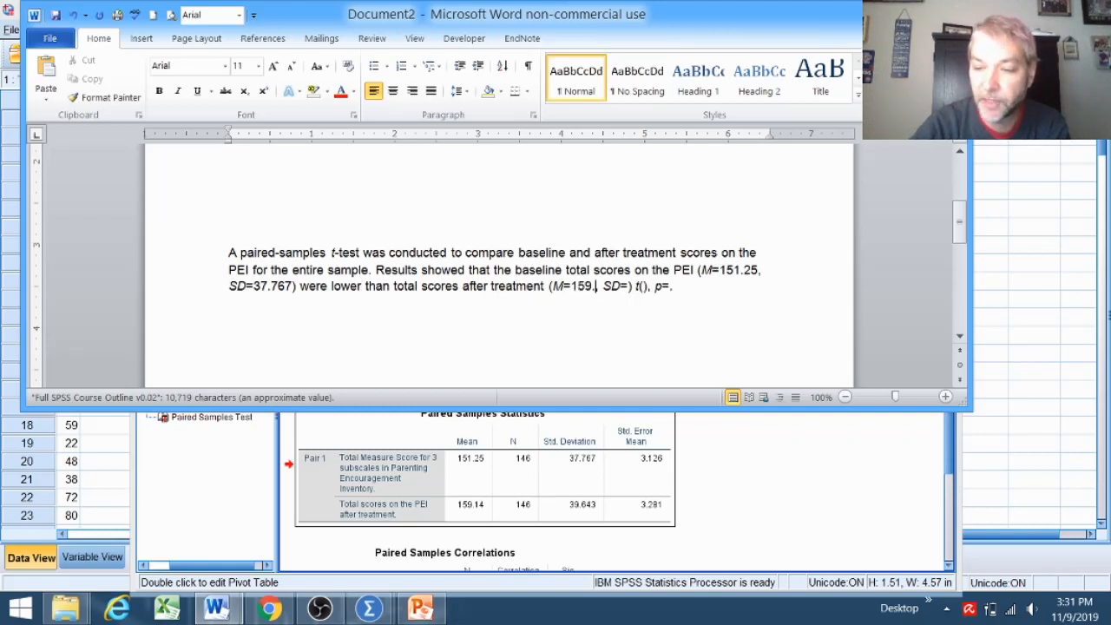
{"action": "type", "text": "4, SD="}
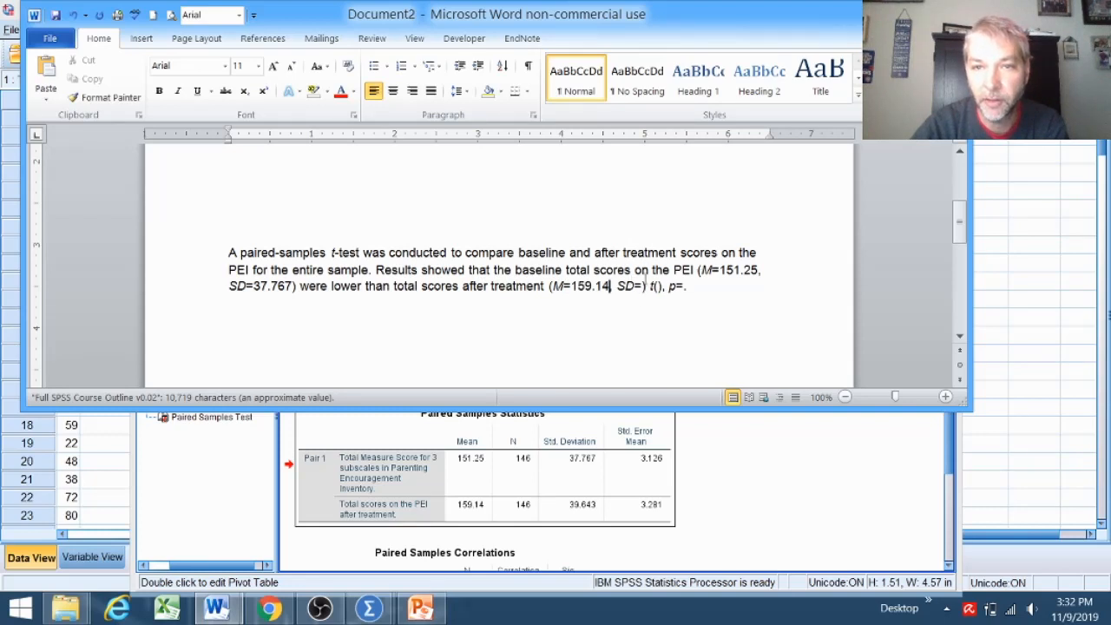
{"action": "type", "text": "39.6"}
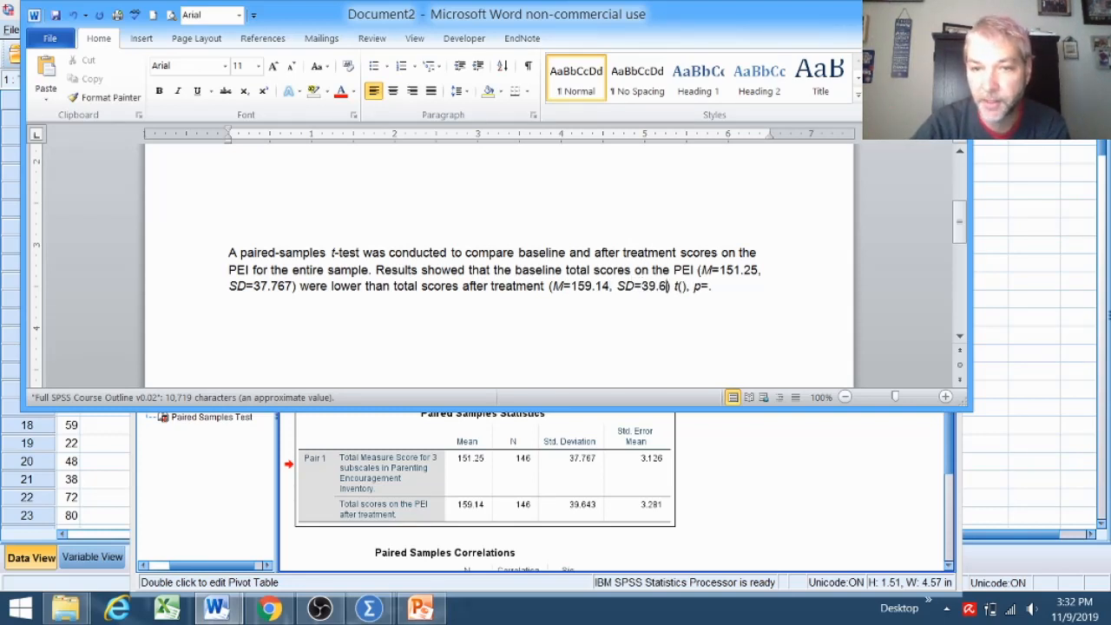
{"action": "type", "text": "43"}
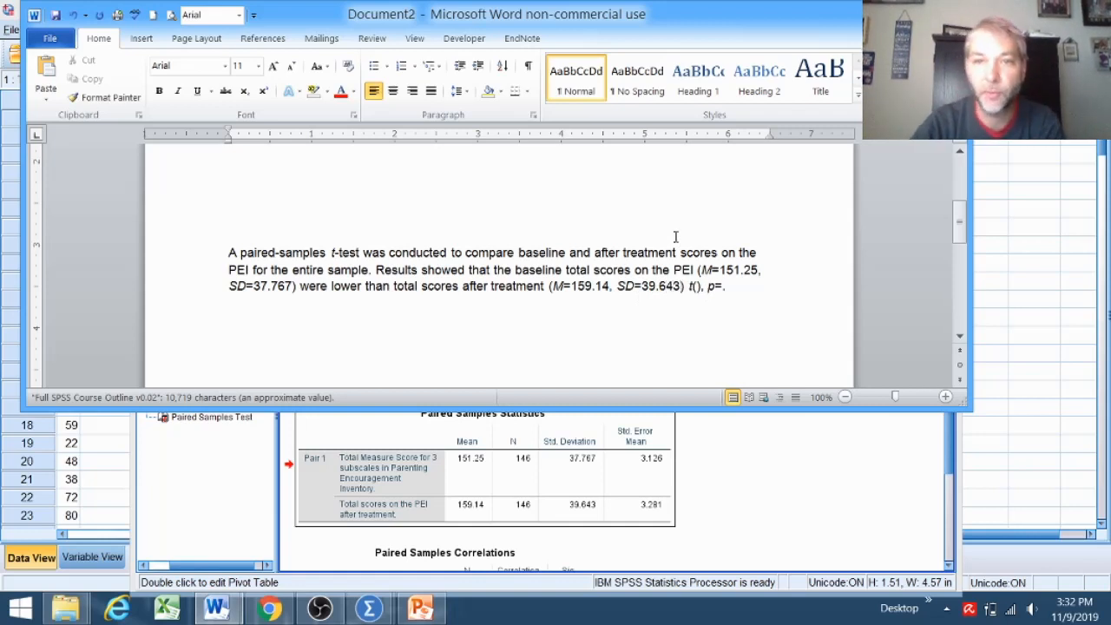
Bring the Paired Samples Test table into view in the SPSS output, and return to the Word write-up above it.
{"action": "scroll", "coordinate": [732, 488], "scroll_direction": "down", "scroll_amount": 1}
{"action": "left_click", "coordinate": [732, 488]}
{"action": "scroll", "coordinate": [732, 486], "scroll_direction": "down", "scroll_amount": 5}
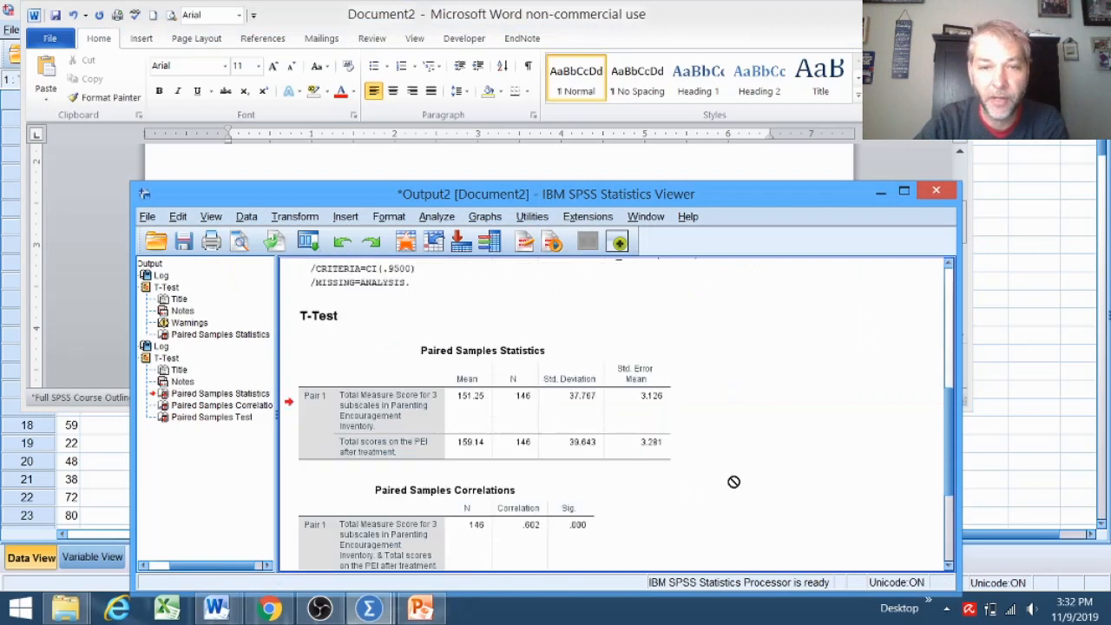
{"action": "scroll", "coordinate": [734, 481], "scroll_direction": "down", "scroll_amount": 1}
{"action": "left_click", "coordinate": [734, 482]}
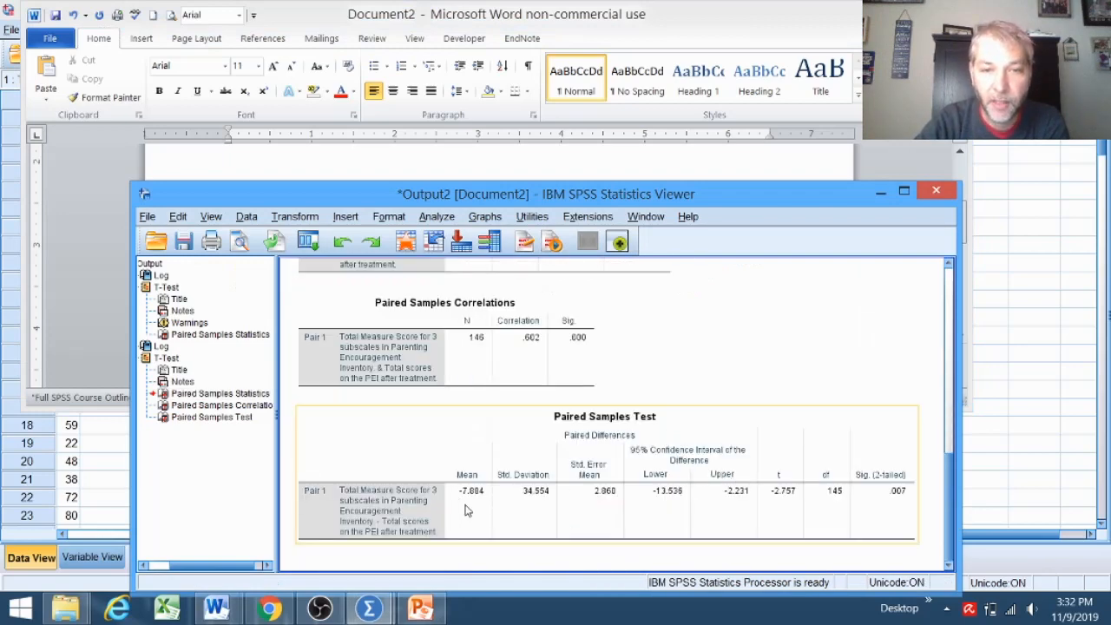
{"action": "left_click", "coordinate": [744, 146]}
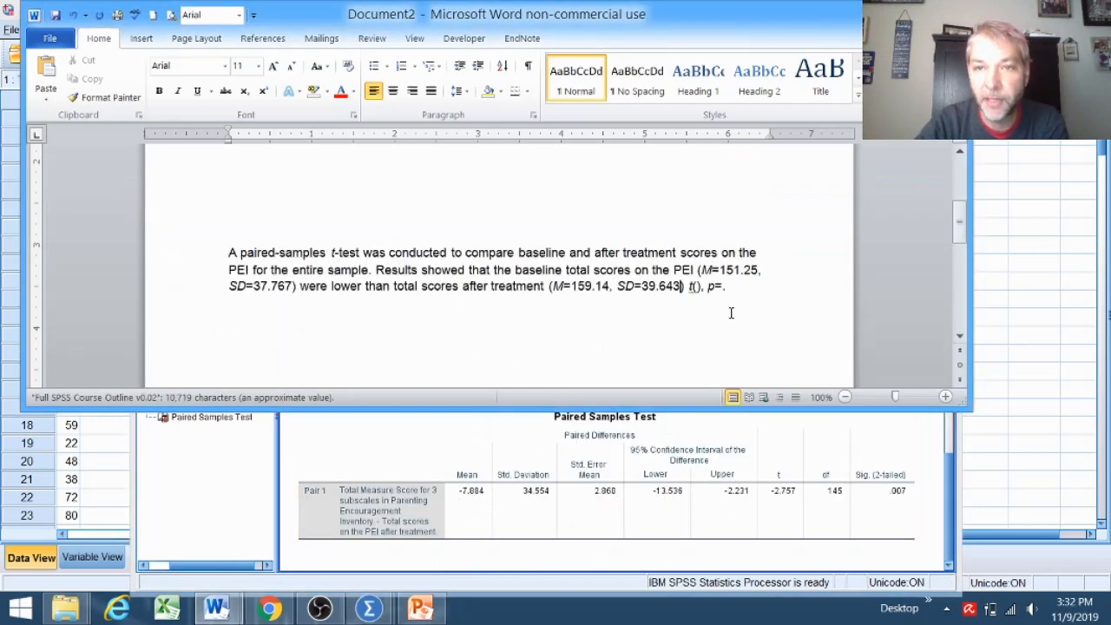
{"action": "scroll", "coordinate": [642, 485], "scroll_direction": "up", "scroll_amount": 1}
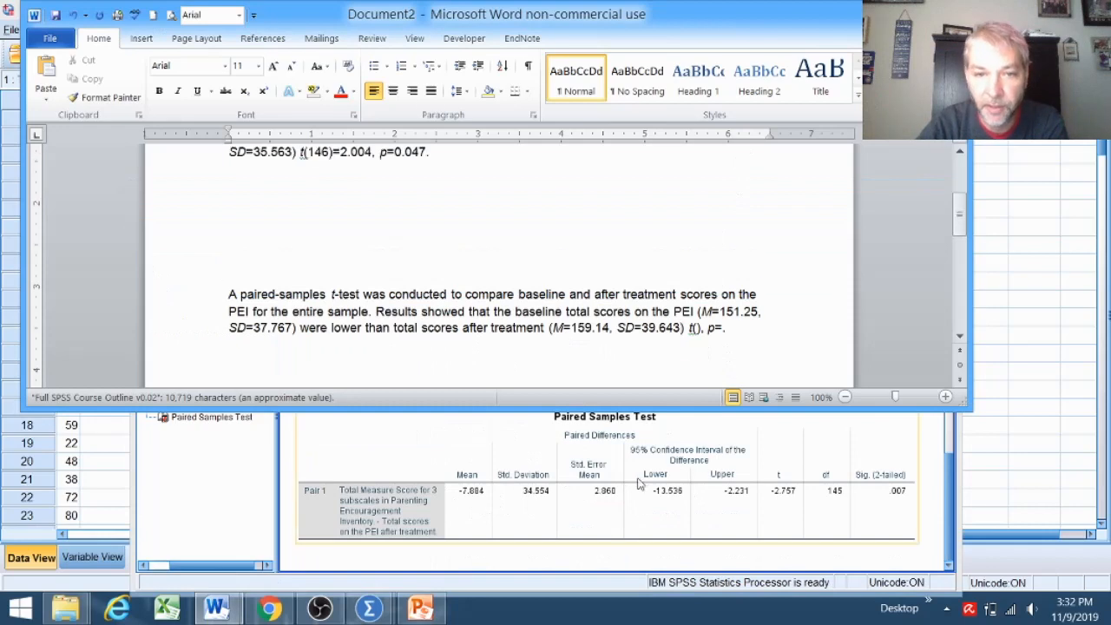
Switch to the SPSS output and review the Paired Samples Statistics table and the Paired Samples Test table.
{"action": "left_click", "coordinate": [777, 470]}
{"action": "scroll", "coordinate": [777, 469], "scroll_direction": "up", "scroll_amount": 2}
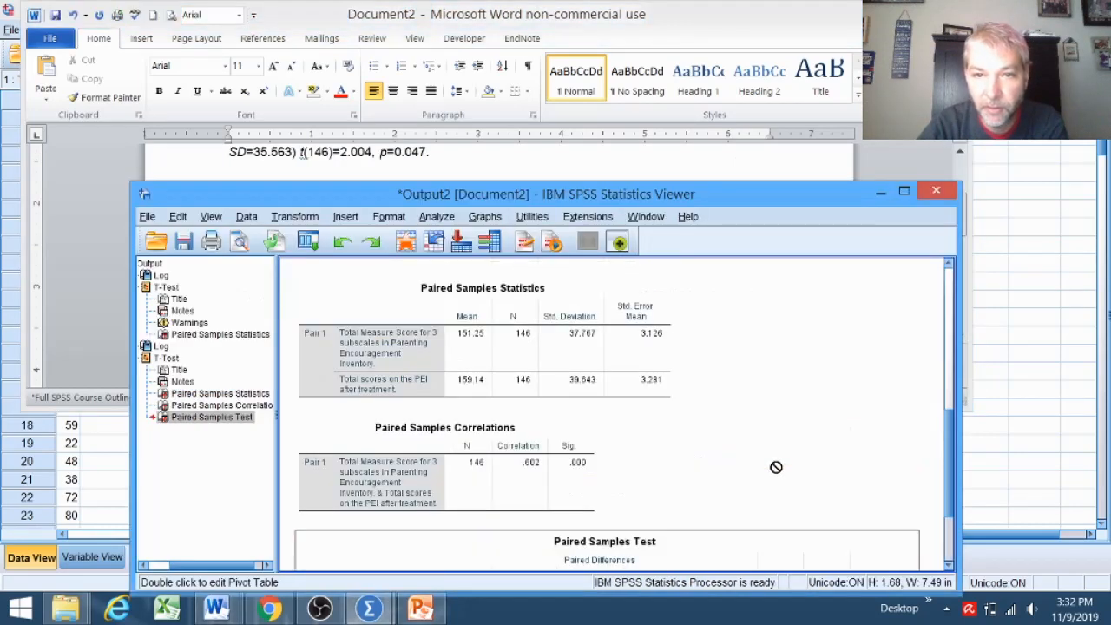
{"action": "scroll", "coordinate": [640, 397], "scroll_direction": "up", "scroll_amount": 2}
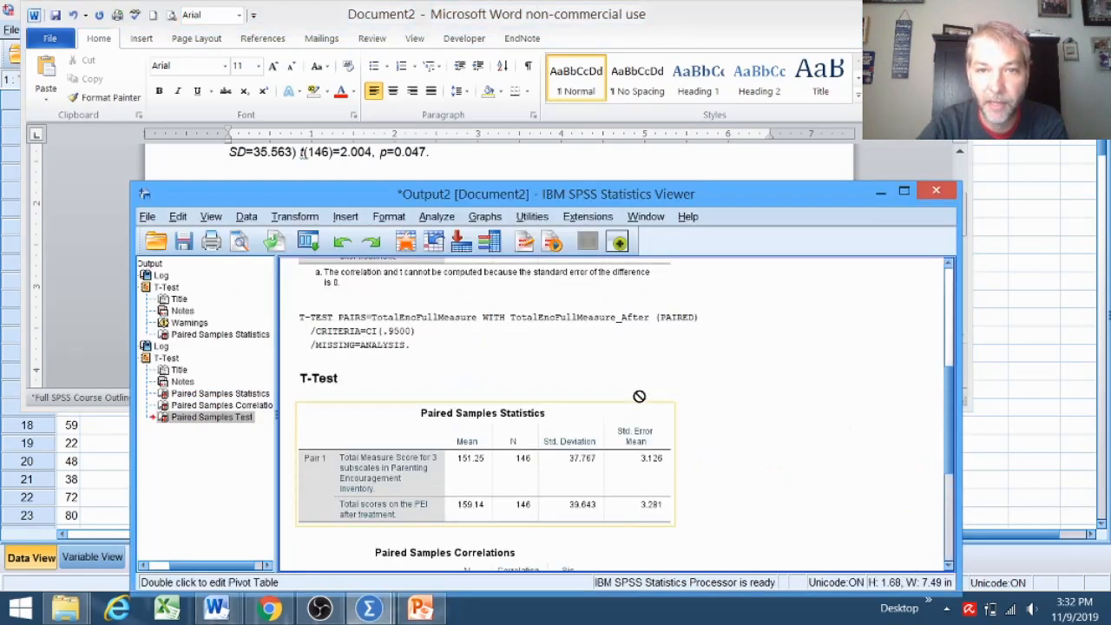
{"action": "scroll", "coordinate": [639, 396], "scroll_direction": "down", "scroll_amount": 4}
{"action": "left_click", "coordinate": [746, 309]}
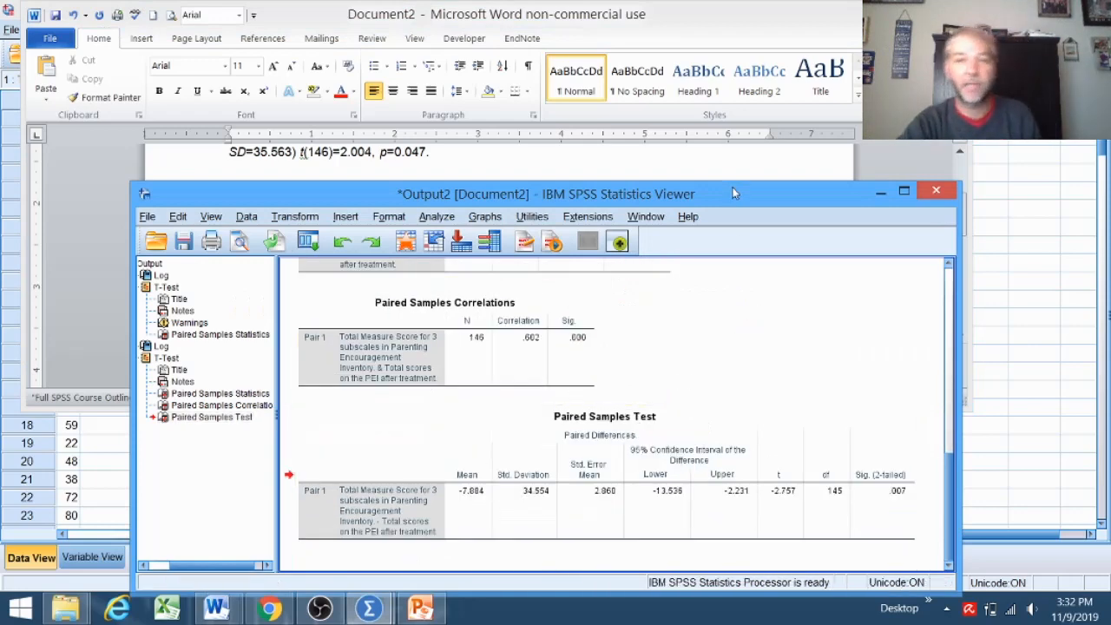
Return to the Word write-up and compare the baseline mean with the after-treatment mean in the results sentence.
{"action": "left_click", "coordinate": [746, 168]}
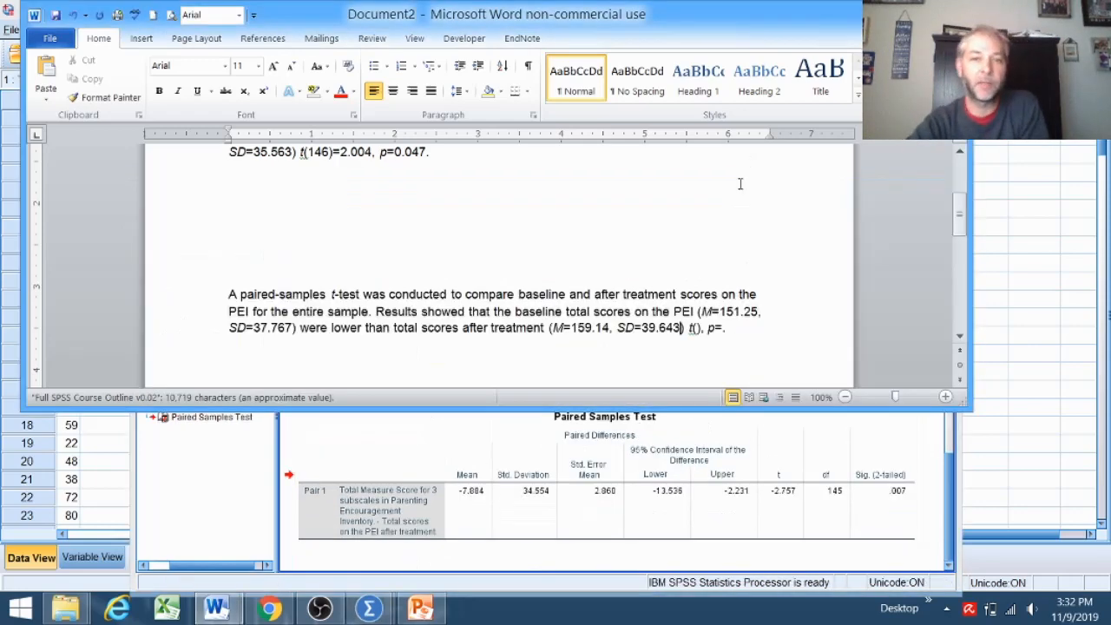
{"action": "left_click", "coordinate": [626, 337]}
{"action": "left_click", "coordinate": [617, 299]}
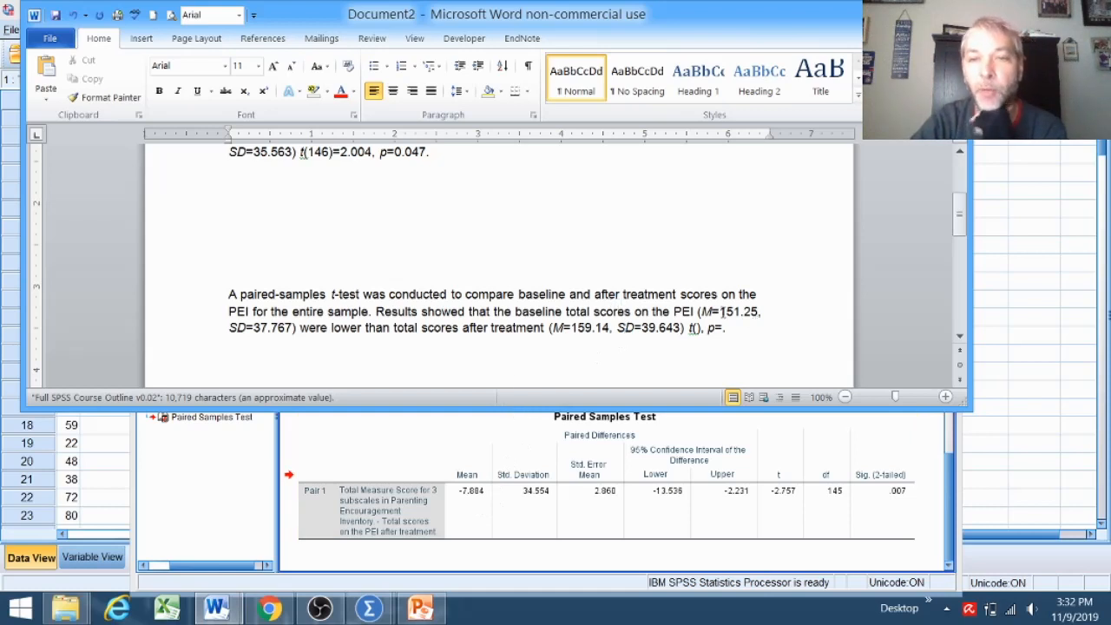
{"action": "left_click_drag", "start_coordinate": [720, 311], "coordinate": [759, 313]}
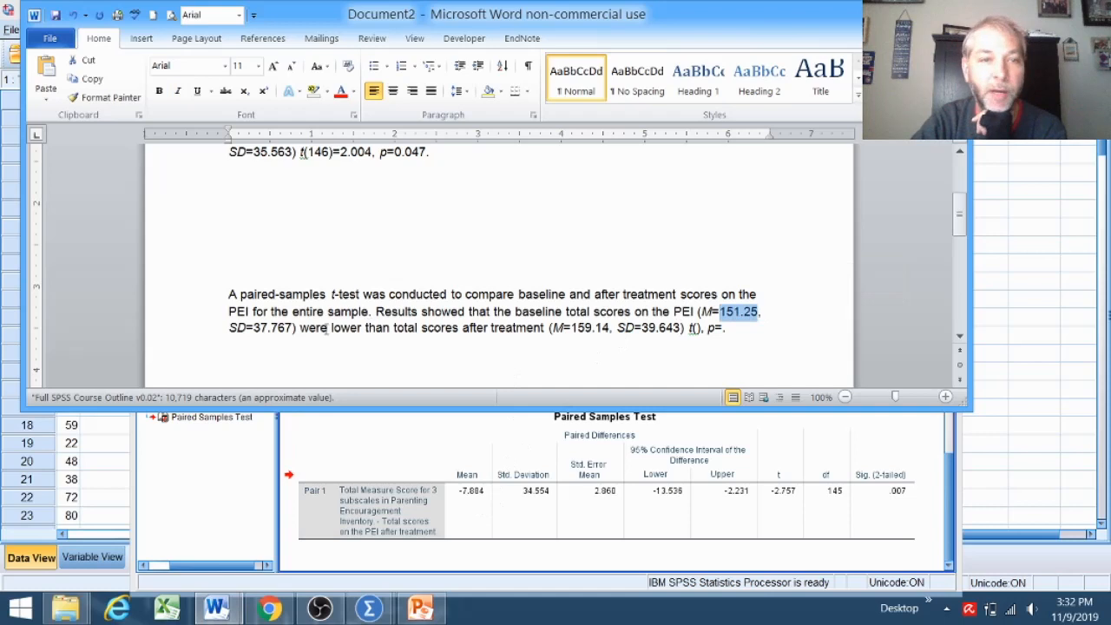
{"action": "double_click", "coordinate": [573, 328]}
{"action": "left_click", "coordinate": [650, 326]}
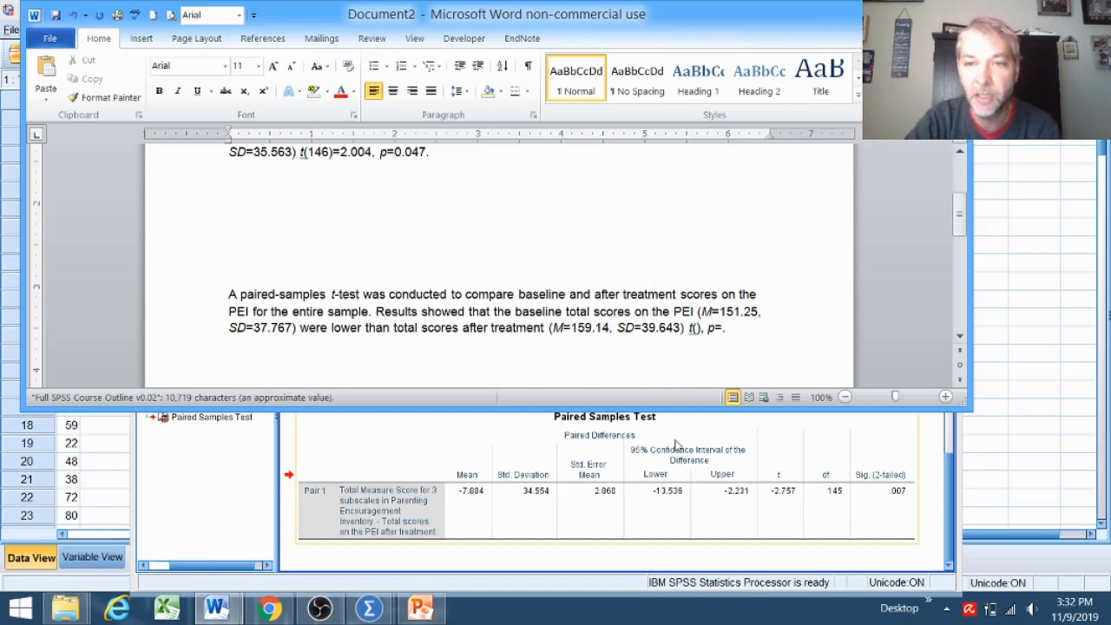
Complete the test result in the write-up as t(145)=-2.757, p=0.007.
{"action": "type", "text": "145)"}
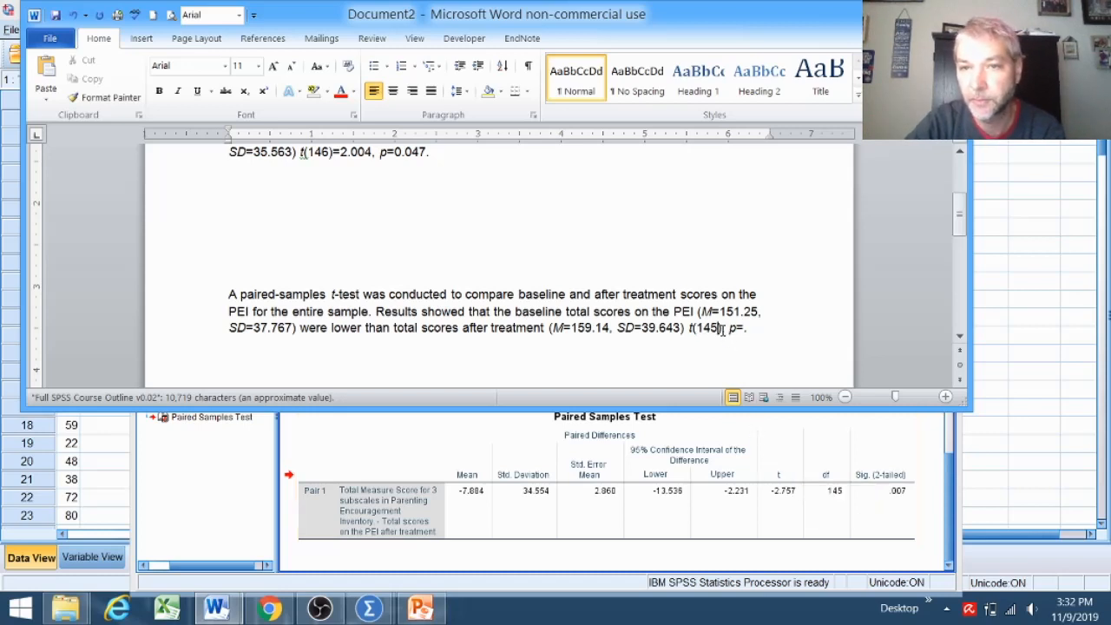
{"action": "type", "text": "="}
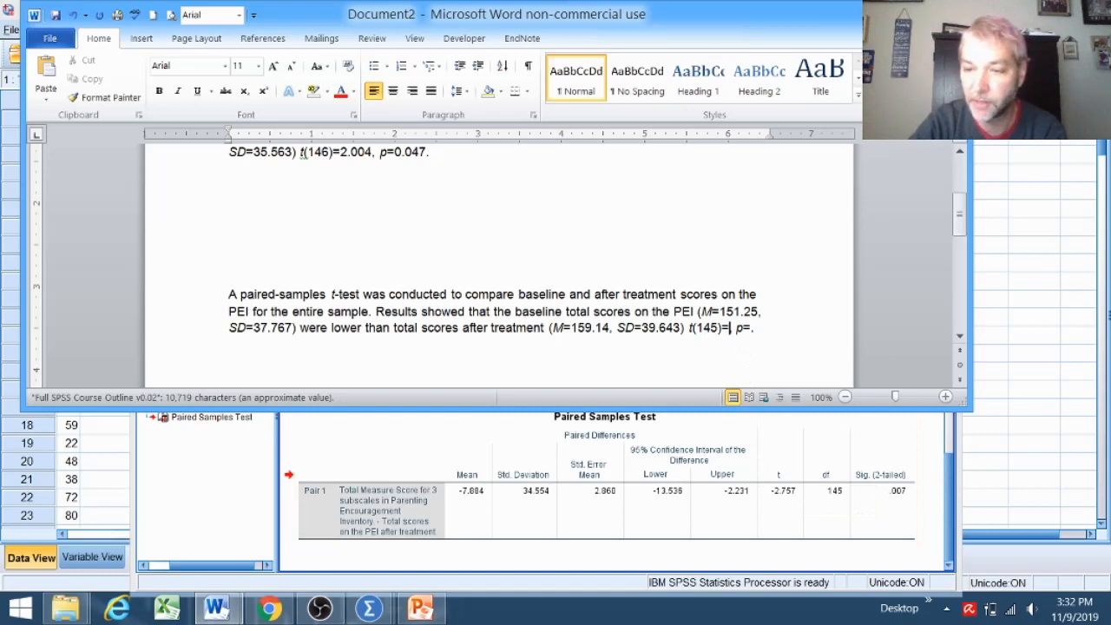
{"action": "type", "text": "-"}
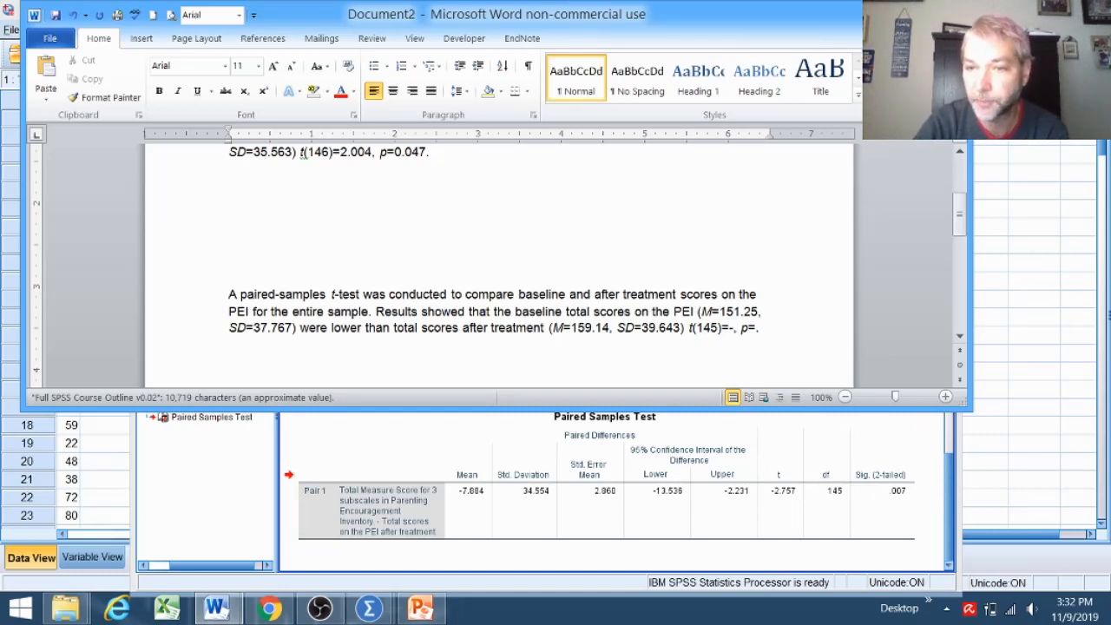
{"action": "type", "text": "2.757"}
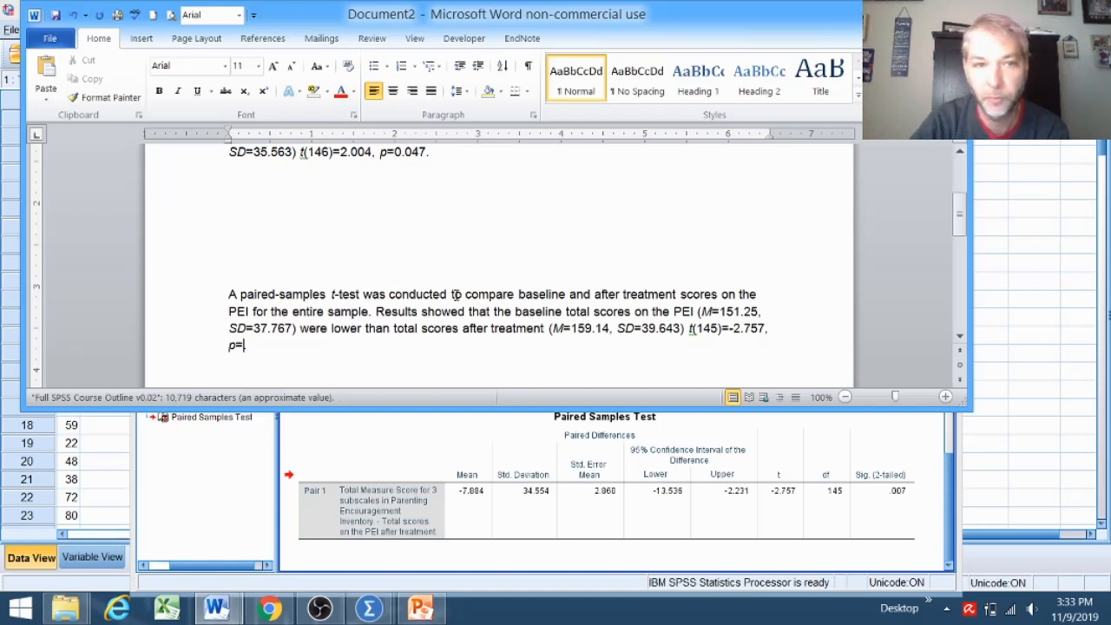
{"action": "type", "text": "0.007."}
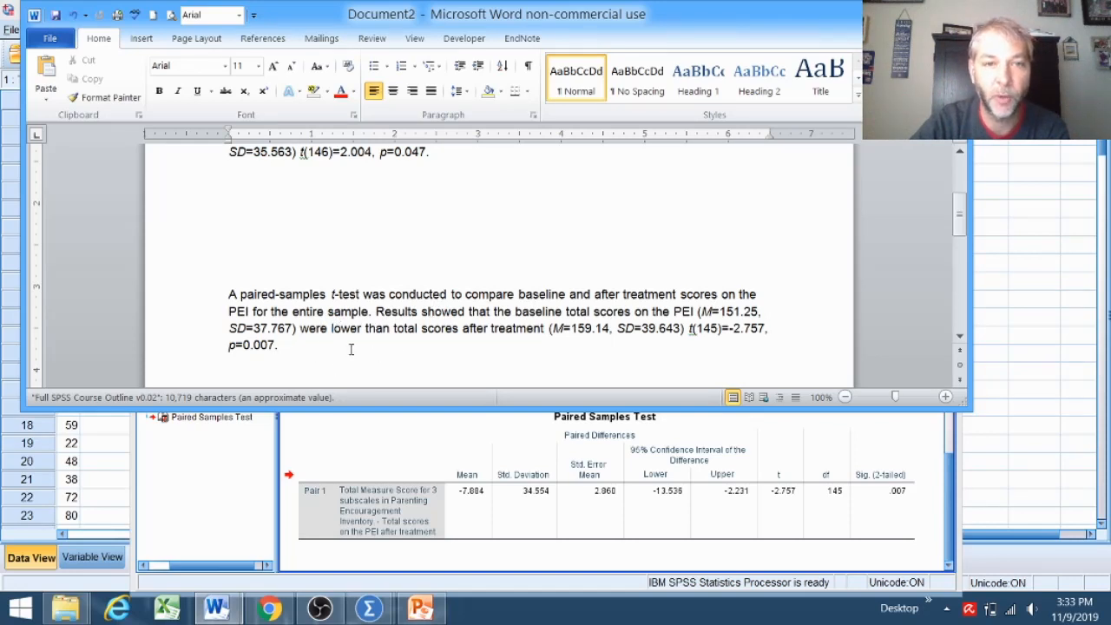
Extend the results sentence after the p value with ", which was a statistically significant difference.".
{"action": "left_click", "coordinate": [351, 349]}
{"action": "key", "text": "BackSpace"}
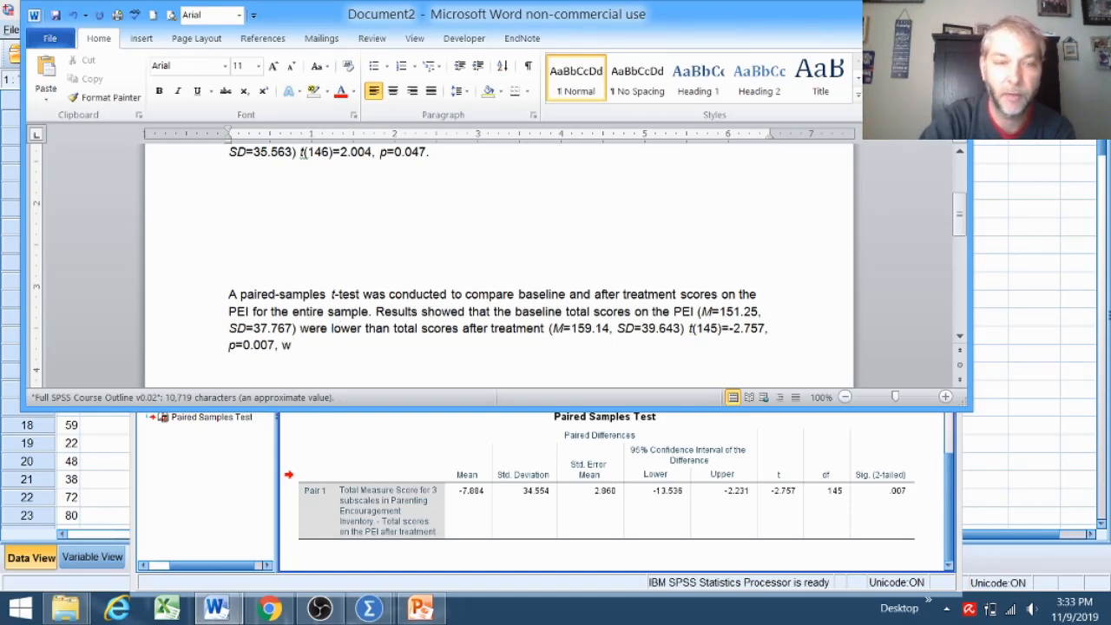
{"action": "type", "text": ", which was a stit"}
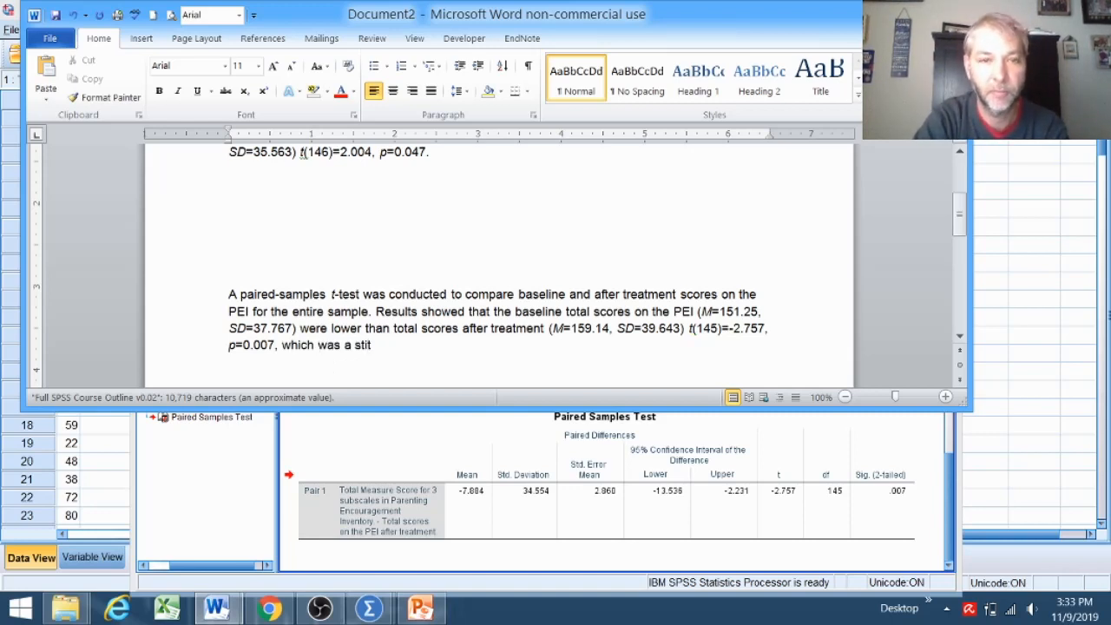
{"action": "key", "text": "BackSpace"}
{"action": "key", "text": "BackSpace"}
{"action": "type", "text": "atis"}
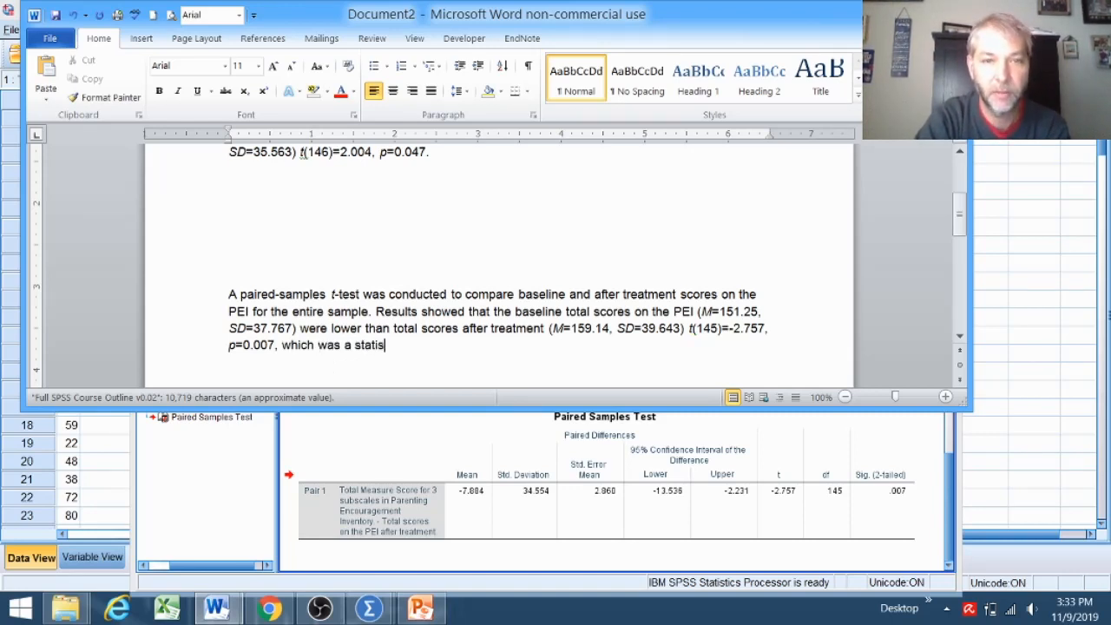
{"action": "type", "text": "tically"}
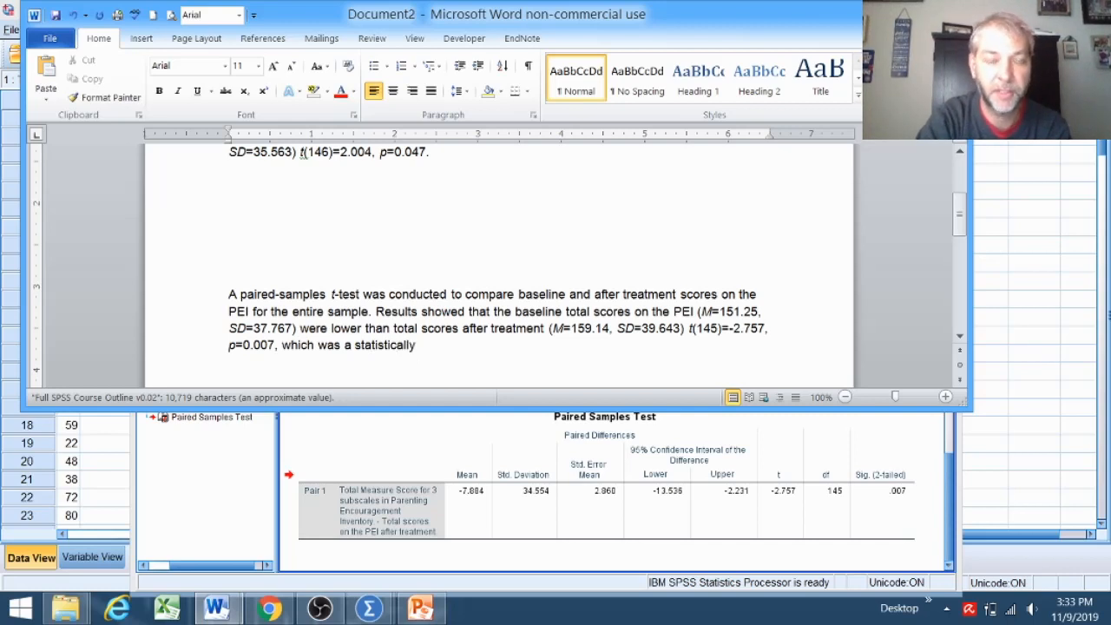
{"action": "type", "text": " signific"}
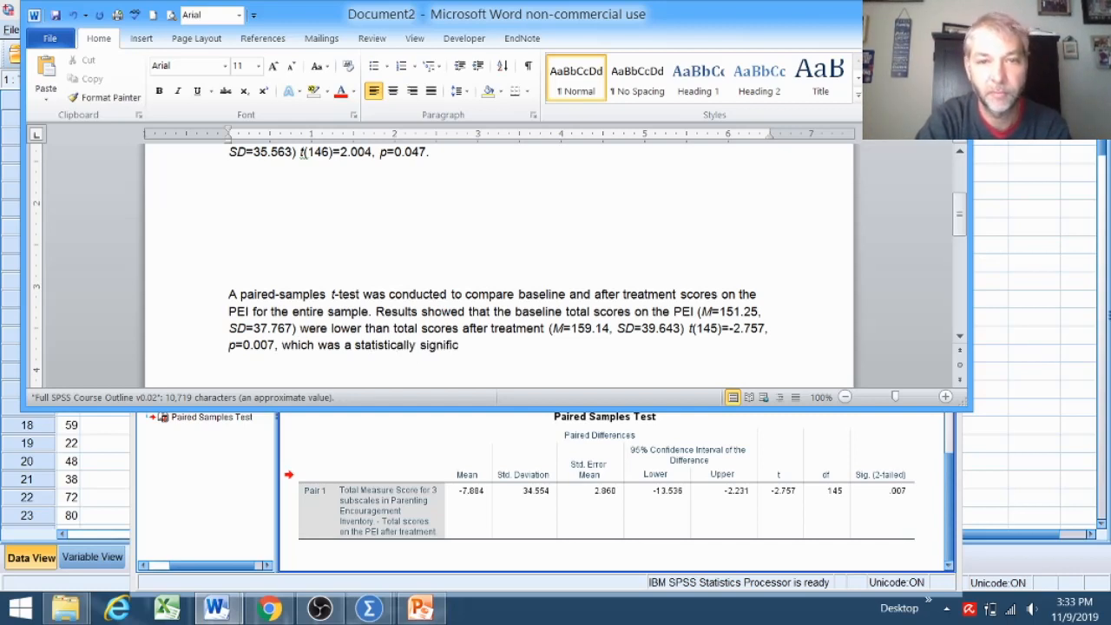
{"action": "type", "text": "ant i"}
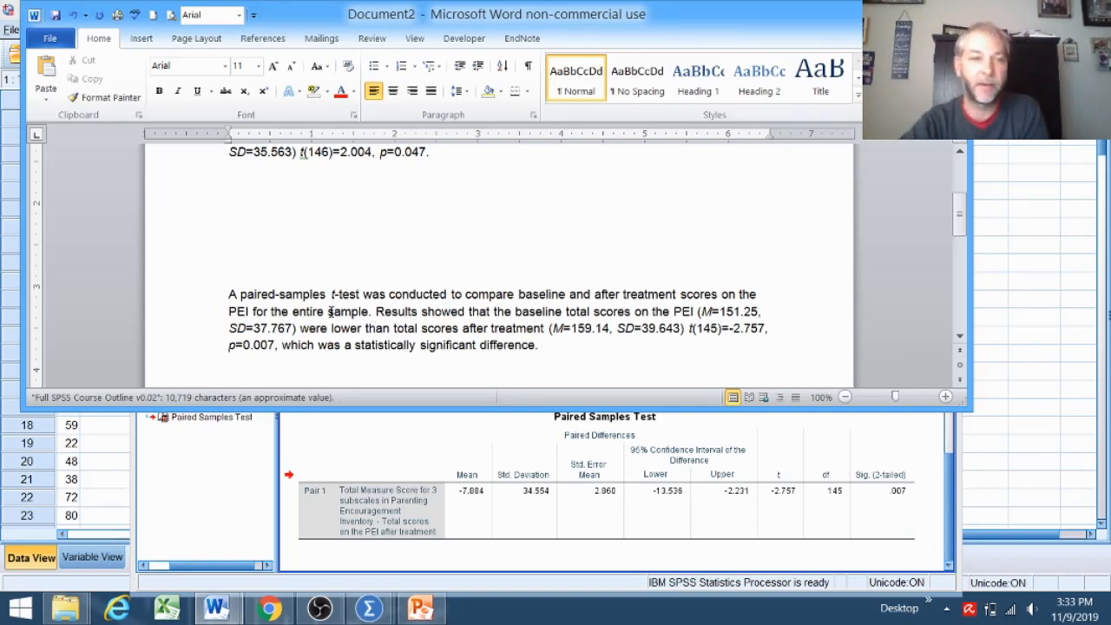
Review the written results sentence against the Paired Samples Statistics and Paired Samples Test tables in the SPSS output.
{"action": "left_click_drag", "start_coordinate": [377, 311], "coordinate": [505, 325]}
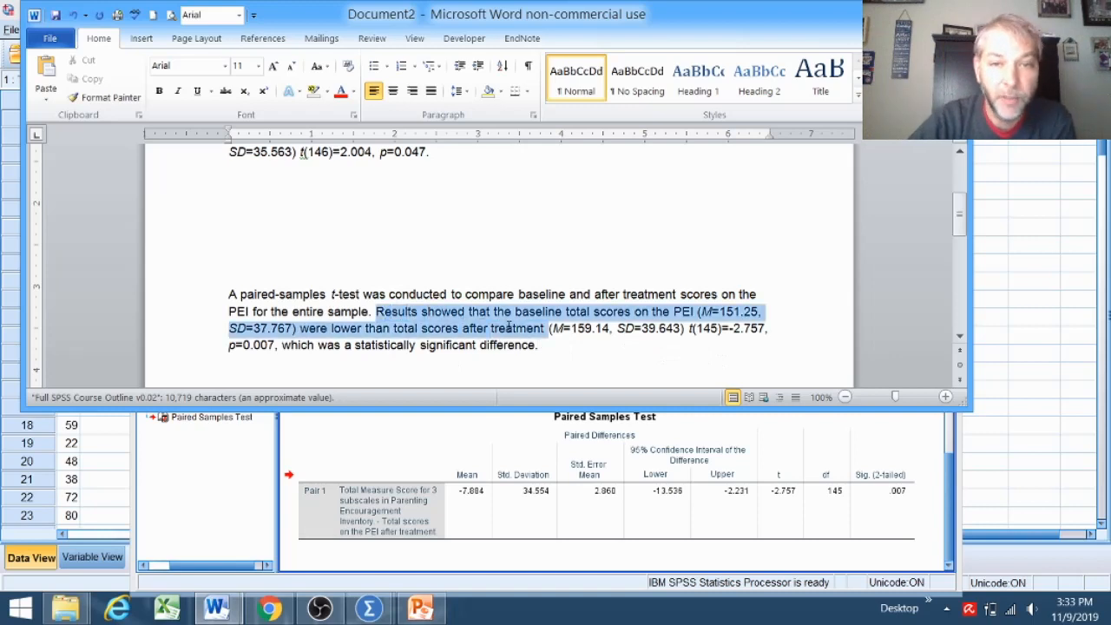
{"action": "left_click", "coordinate": [470, 296]}
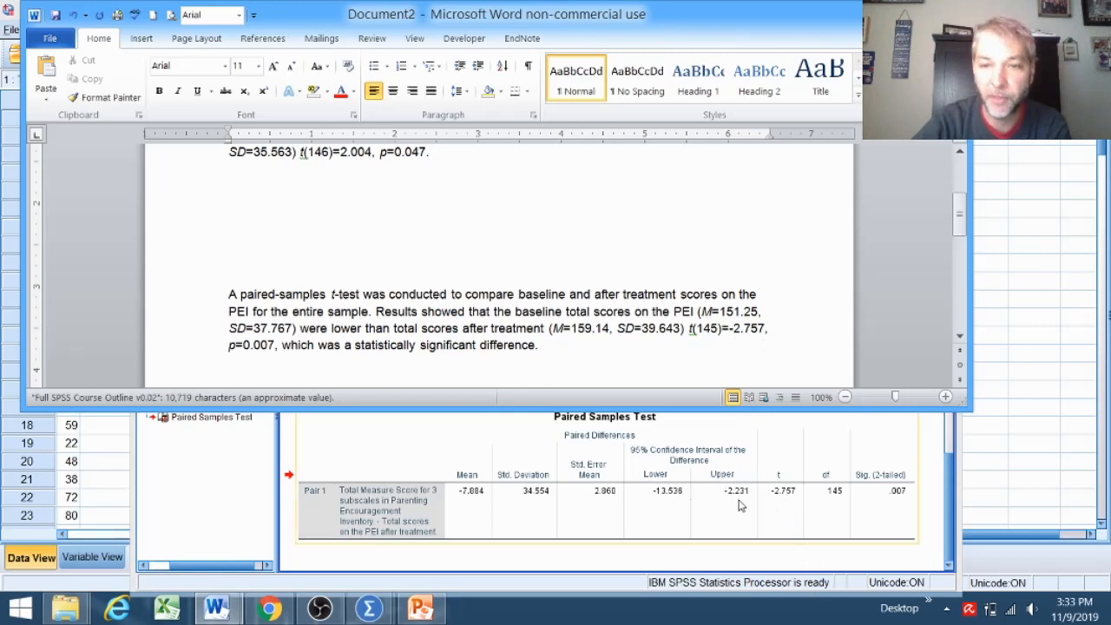
{"action": "left_click", "coordinate": [670, 521]}
{"action": "scroll", "coordinate": [504, 365], "scroll_direction": "up", "scroll_amount": 3}
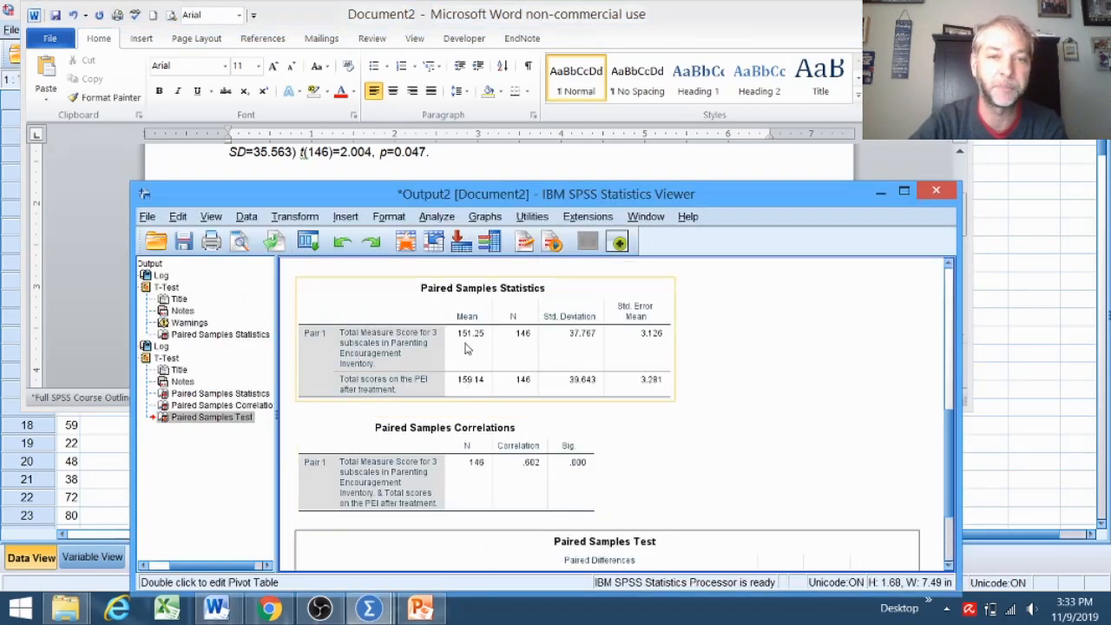
{"action": "left_click_drag", "start_coordinate": [465, 352], "coordinate": [776, 417]}
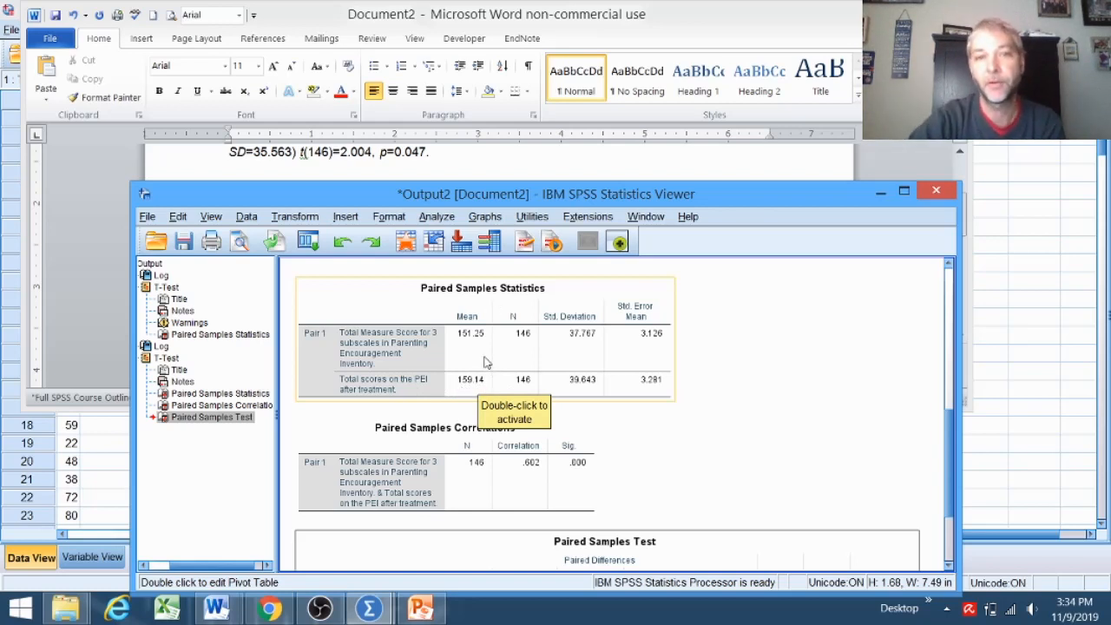
{"action": "scroll", "coordinate": [933, 541], "scroll_direction": "down", "scroll_amount": 3}
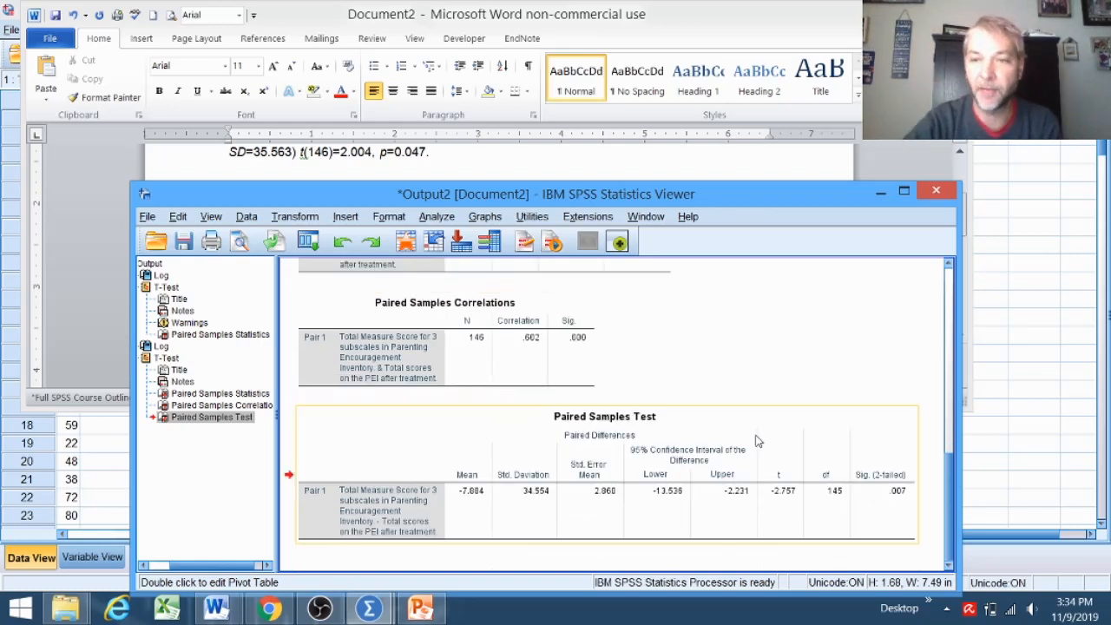
{"action": "left_click_drag", "start_coordinate": [813, 420], "coordinate": [811, 360]}
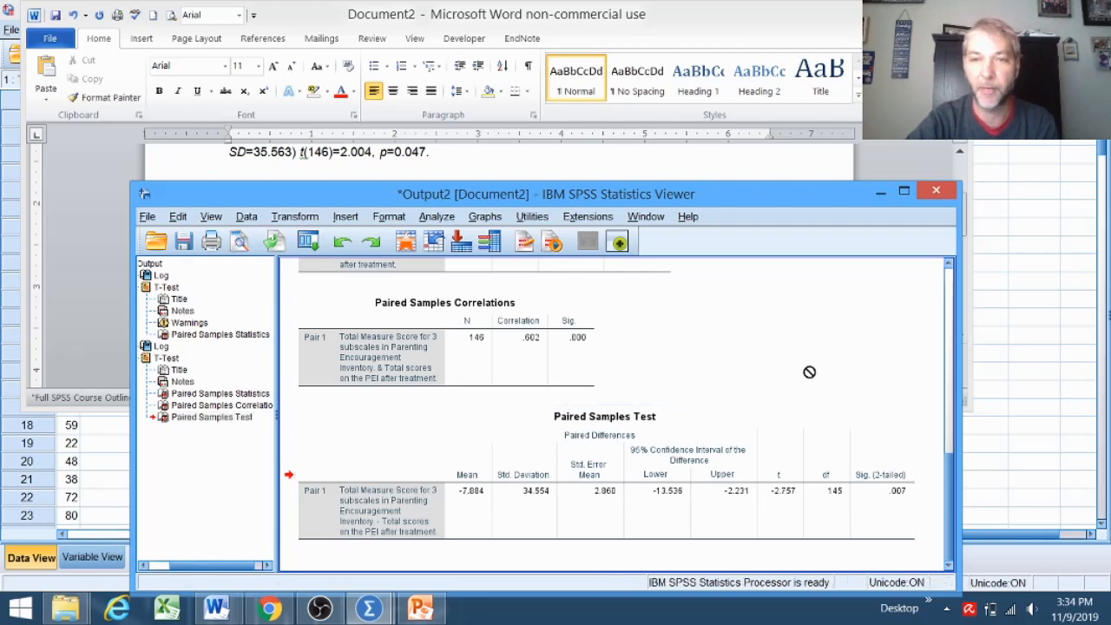
{"action": "scroll", "coordinate": [811, 360], "scroll_direction": "up", "scroll_amount": 3}
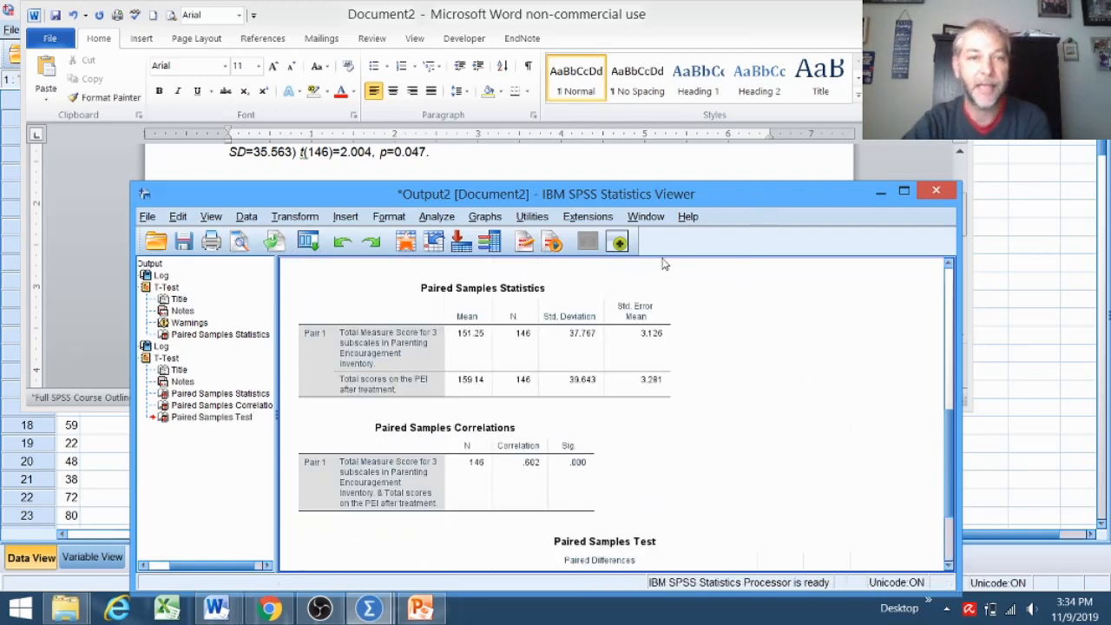
Move the SPSS output window lower on the screen and switch to the SPSS Data Editor.
{"action": "left_click_drag", "start_coordinate": [771, 194], "coordinate": [793, 270]}
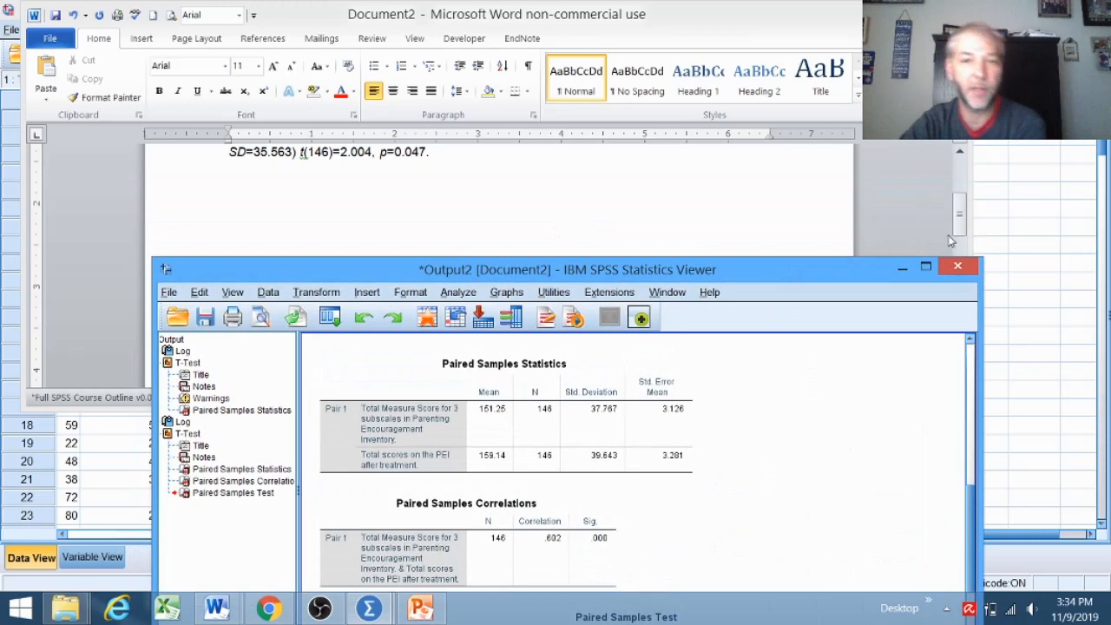
{"action": "left_click", "coordinate": [1043, 224]}
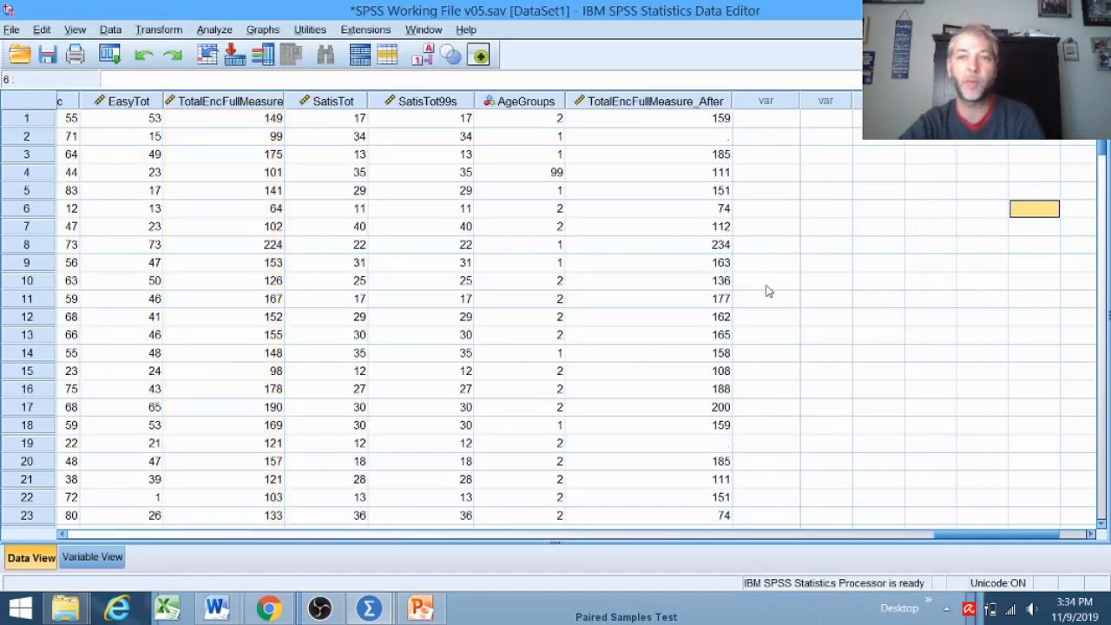
Examine the after-treatment scores in the TotalEncFullMeasure_After column of the SPSS data set.
{"action": "left_click", "coordinate": [688, 156]}
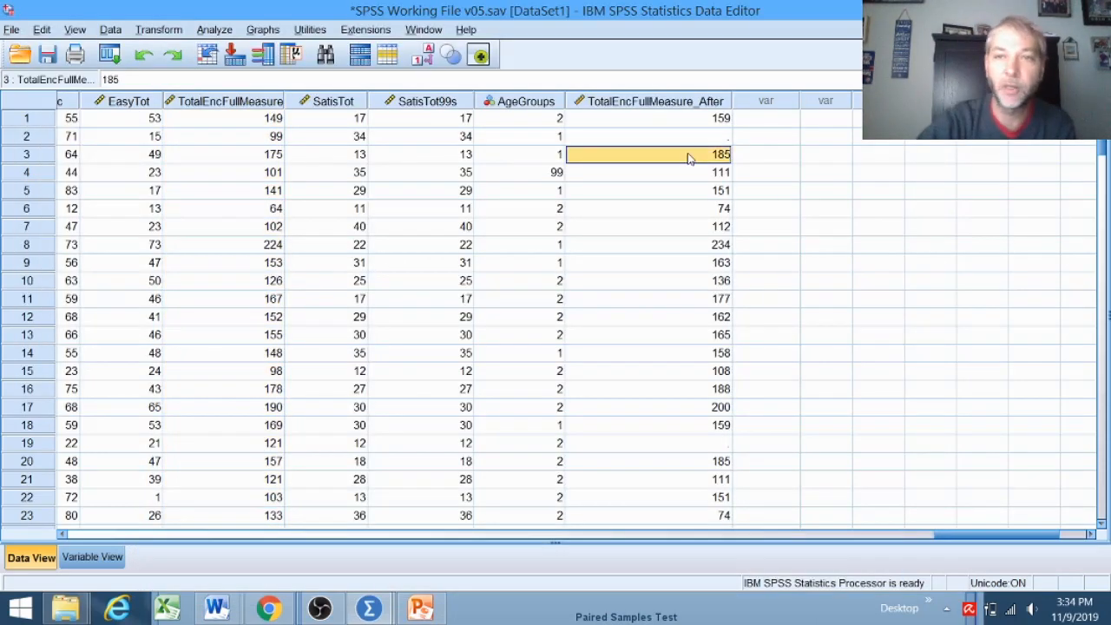
{"action": "left_click", "coordinate": [670, 102]}
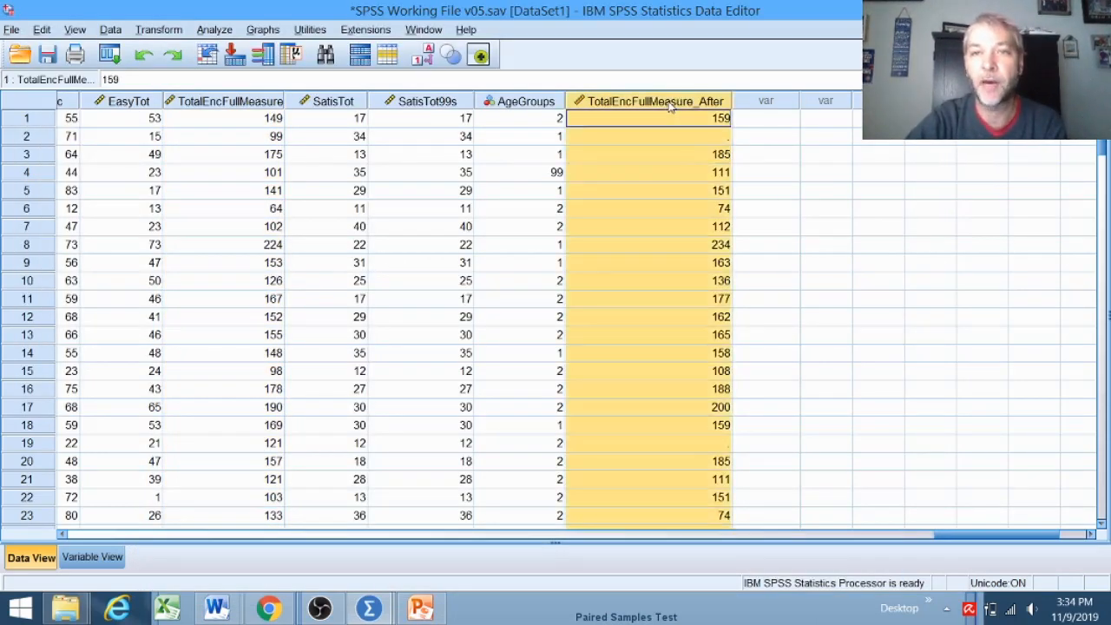
{"action": "left_click", "coordinate": [700, 209]}
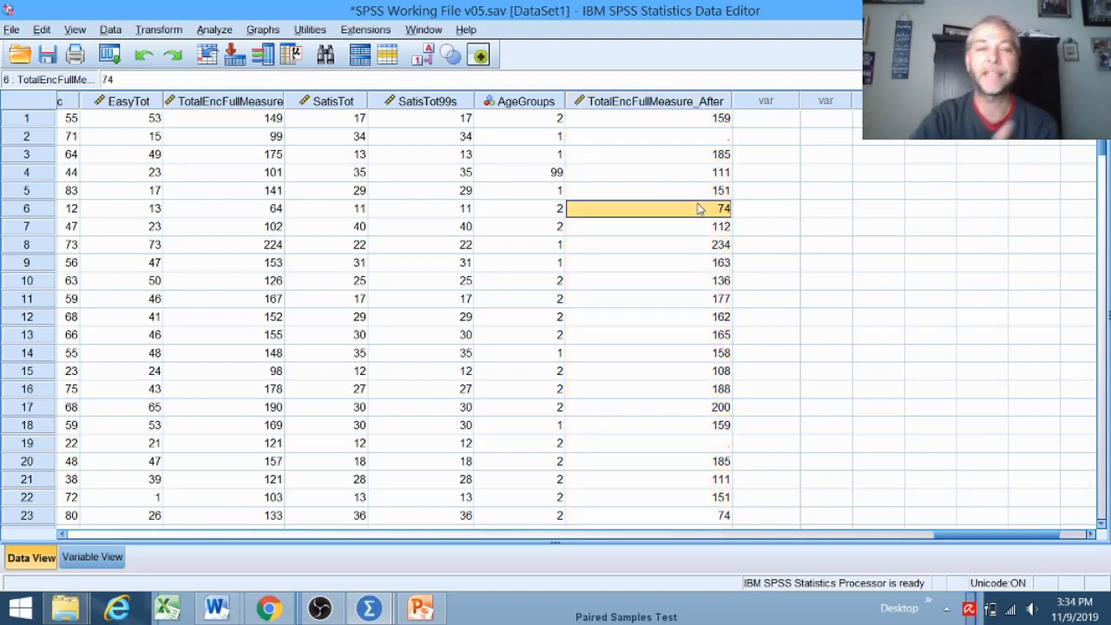
{"action": "left_click", "coordinate": [695, 196]}
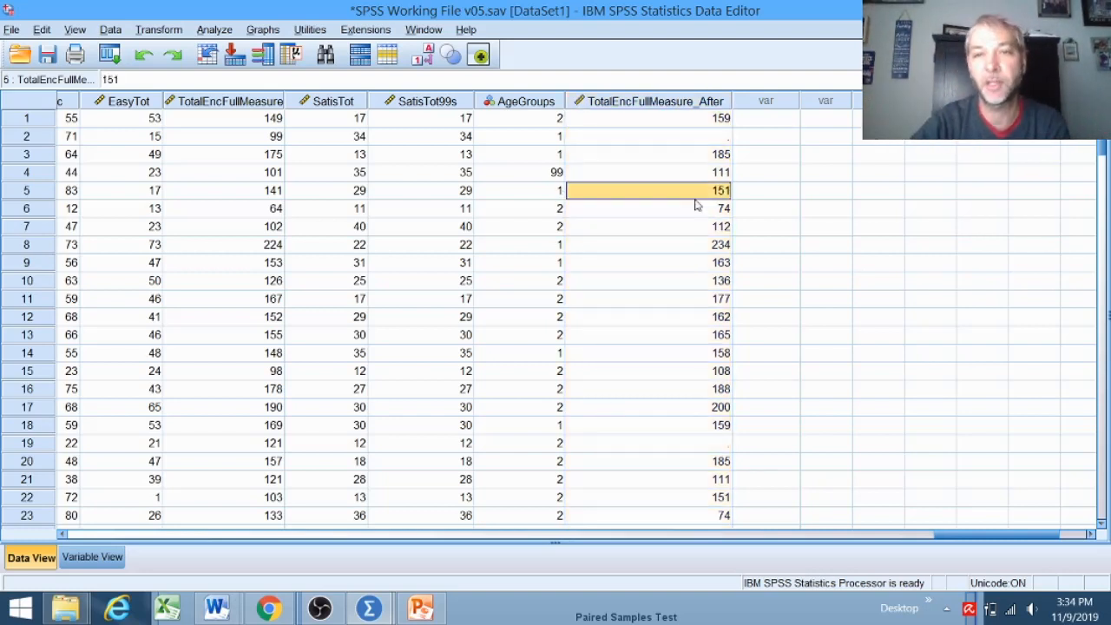
{"action": "left_click", "coordinate": [881, 232]}
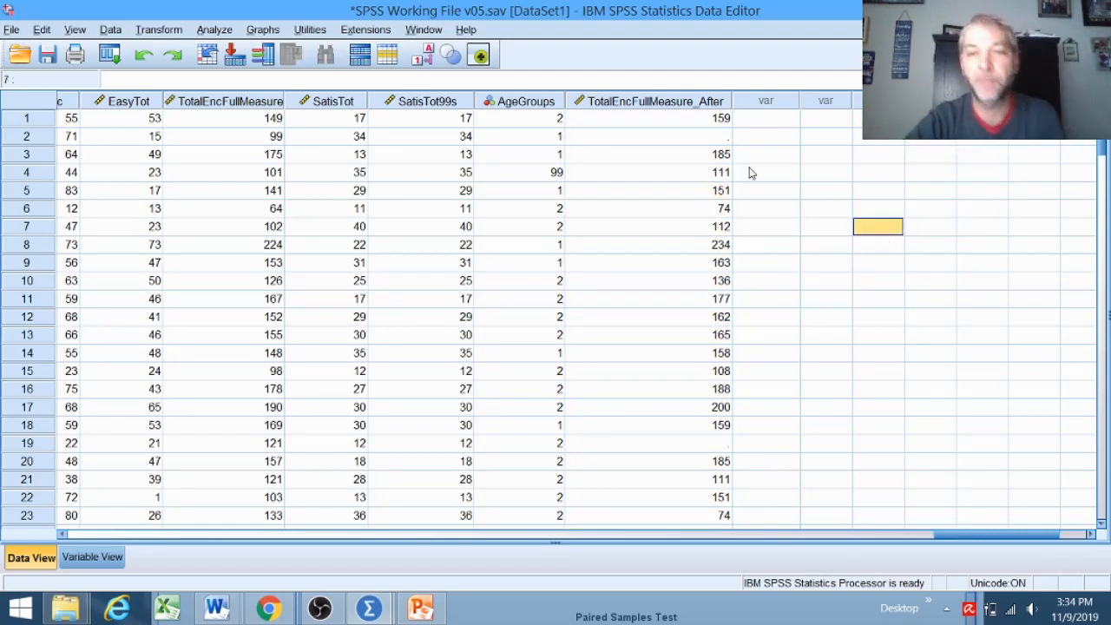
{"action": "scroll", "coordinate": [658, 241], "scroll_direction": "down", "scroll_amount": 12}
{"action": "scroll", "coordinate": [657, 241], "scroll_direction": "down", "scroll_amount": 6}
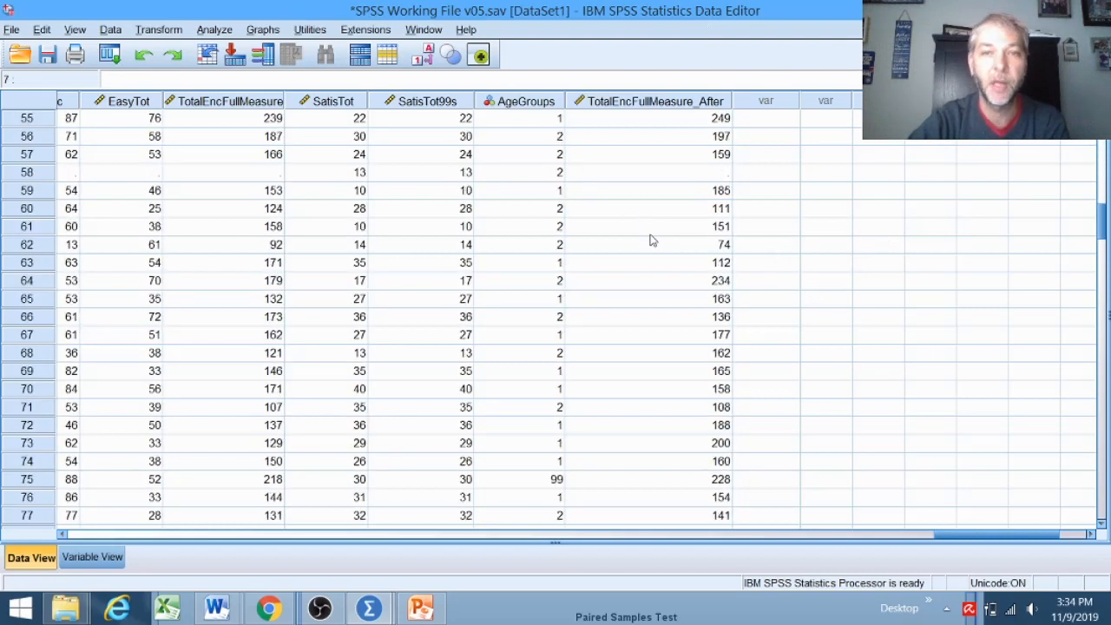
{"action": "left_click", "coordinate": [653, 233]}
{"action": "scroll", "coordinate": [773, 234], "scroll_direction": "up", "scroll_amount": 17}
{"action": "scroll", "coordinate": [766, 198], "scroll_direction": "up", "scroll_amount": 1}
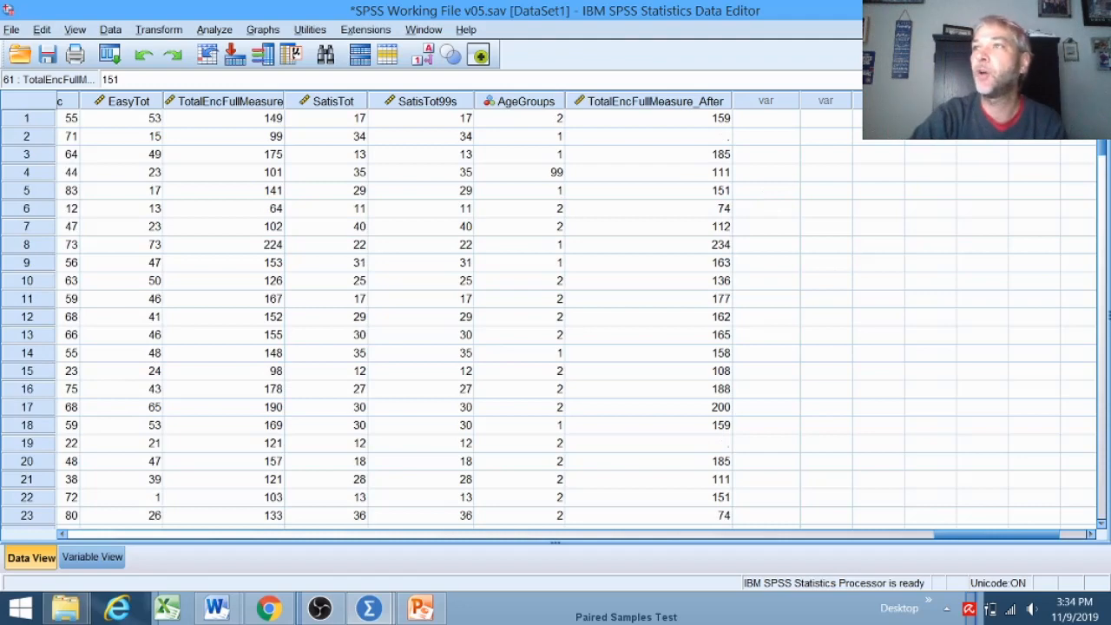
Switch to the Full SPSS Course Outline in Word and review the Lecture 3B one-sample and Lecture 3C independent samples t-test entries.
{"action": "left_click_drag", "start_coordinate": [1110, 70], "coordinate": [390, 1]}
{"action": "scroll", "coordinate": [481, 391], "scroll_direction": "up", "scroll_amount": 3}
{"action": "scroll", "coordinate": [481, 391], "scroll_direction": "down", "scroll_amount": 3}
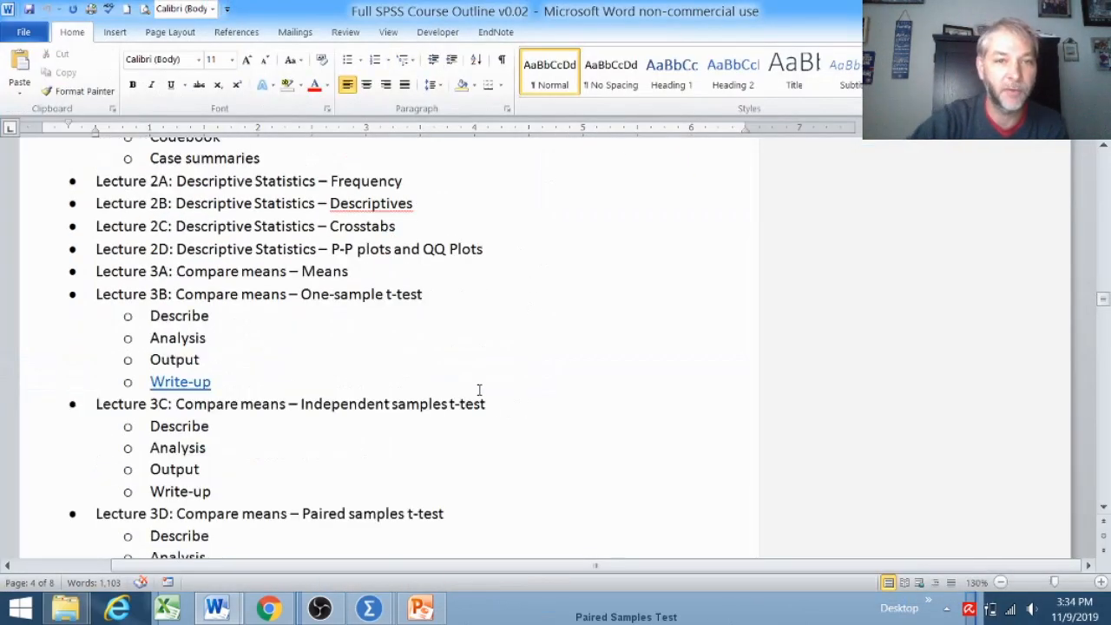
{"action": "left_click_drag", "start_coordinate": [323, 296], "coordinate": [357, 296]}
{"action": "scroll", "coordinate": [541, 359], "scroll_direction": "up", "scroll_amount": 3}
{"action": "scroll", "coordinate": [524, 356], "scroll_direction": "up", "scroll_amount": 3}
{"action": "scroll", "coordinate": [523, 355], "scroll_direction": "down", "scroll_amount": 3}
{"action": "left_click_drag", "start_coordinate": [326, 356], "coordinate": [373, 356]}
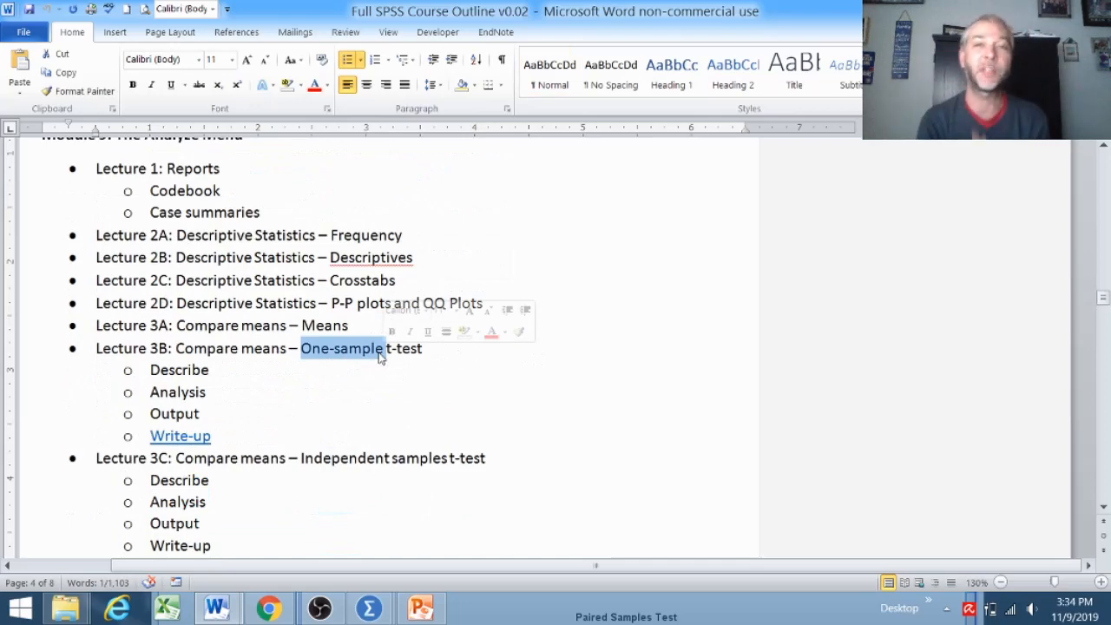
{"action": "scroll", "coordinate": [396, 296], "scroll_direction": "down", "scroll_amount": 3}
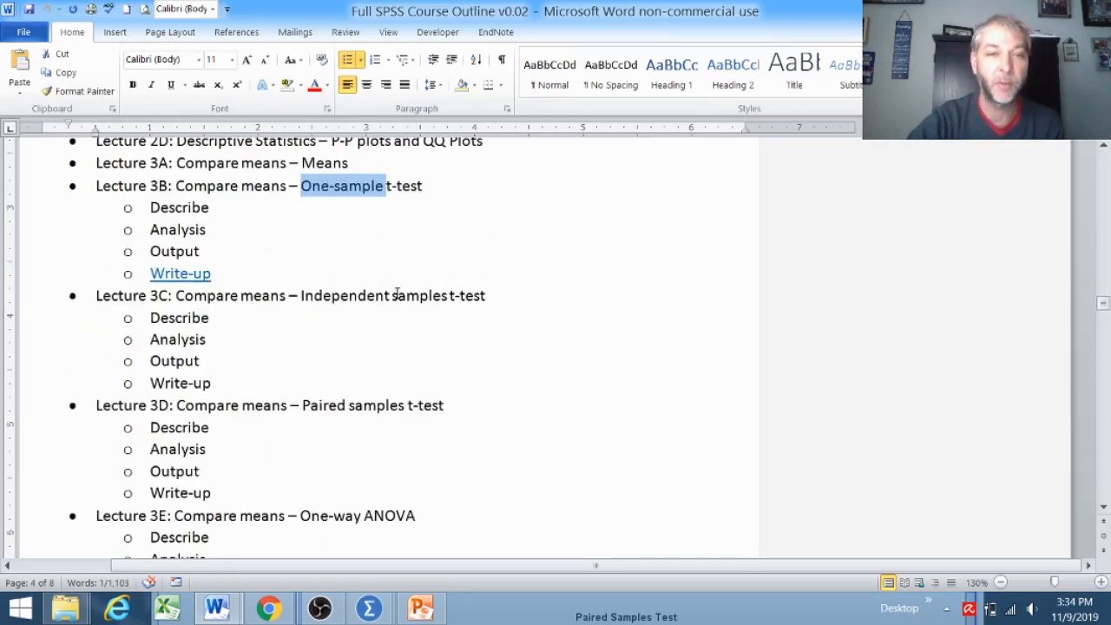
{"action": "left_click_drag", "start_coordinate": [345, 298], "coordinate": [405, 298]}
{"action": "left_click", "coordinate": [426, 331]}
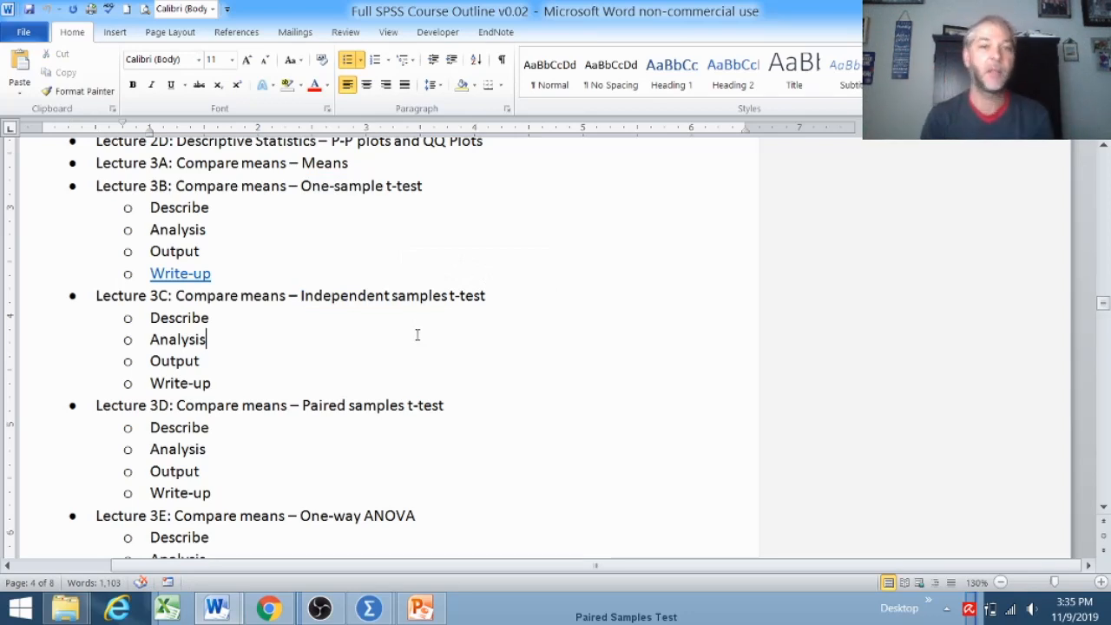
Review the Lecture 3E Compare means – One-way ANOVA entry in the outline, and return to the SPSS Data Editor.
{"action": "scroll", "coordinate": [419, 335], "scroll_direction": "down", "scroll_amount": 1}
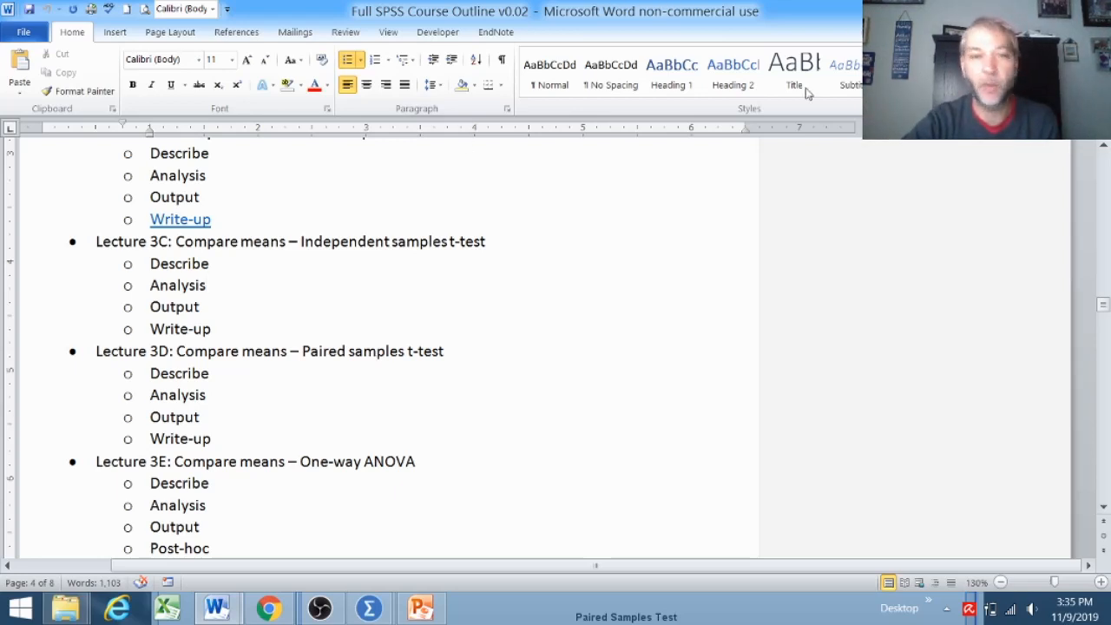
{"action": "scroll", "coordinate": [427, 333], "scroll_direction": "down", "scroll_amount": 1}
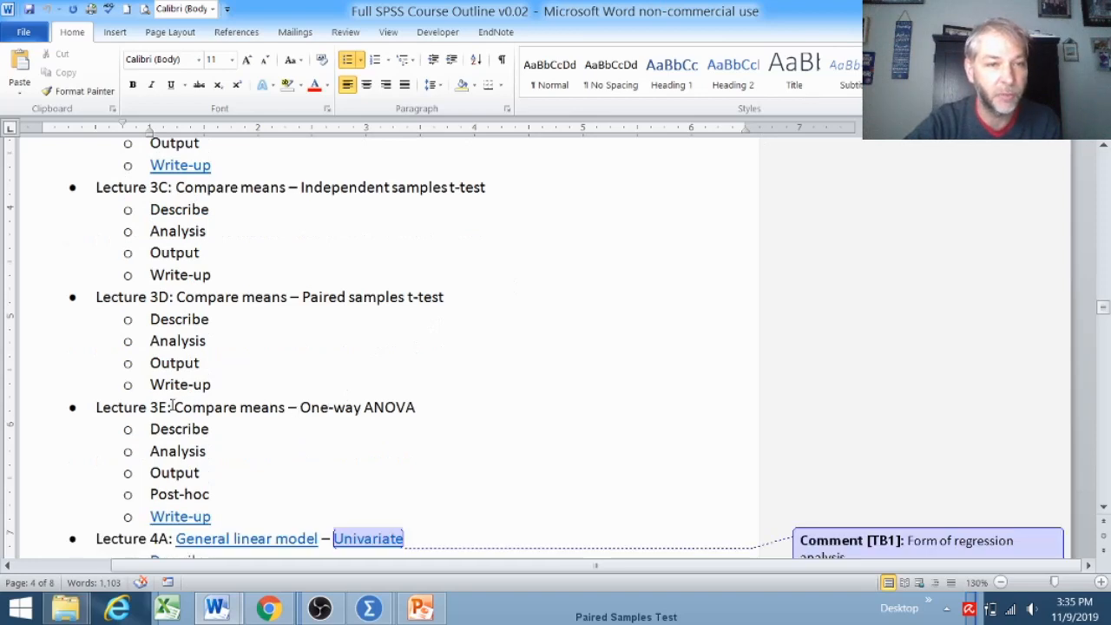
{"action": "left_click_drag", "start_coordinate": [147, 407], "coordinate": [291, 407]}
{"action": "left_click", "coordinate": [329, 408]}
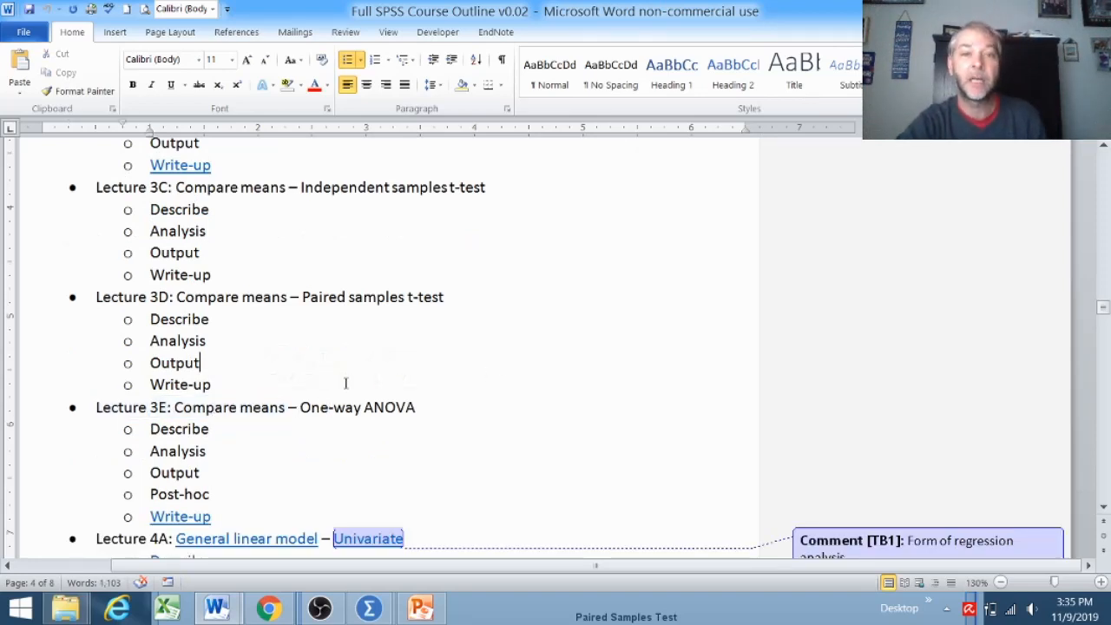
{"action": "left_click_drag", "start_coordinate": [275, 405], "coordinate": [350, 414]}
{"action": "left_click", "coordinate": [435, 415]}
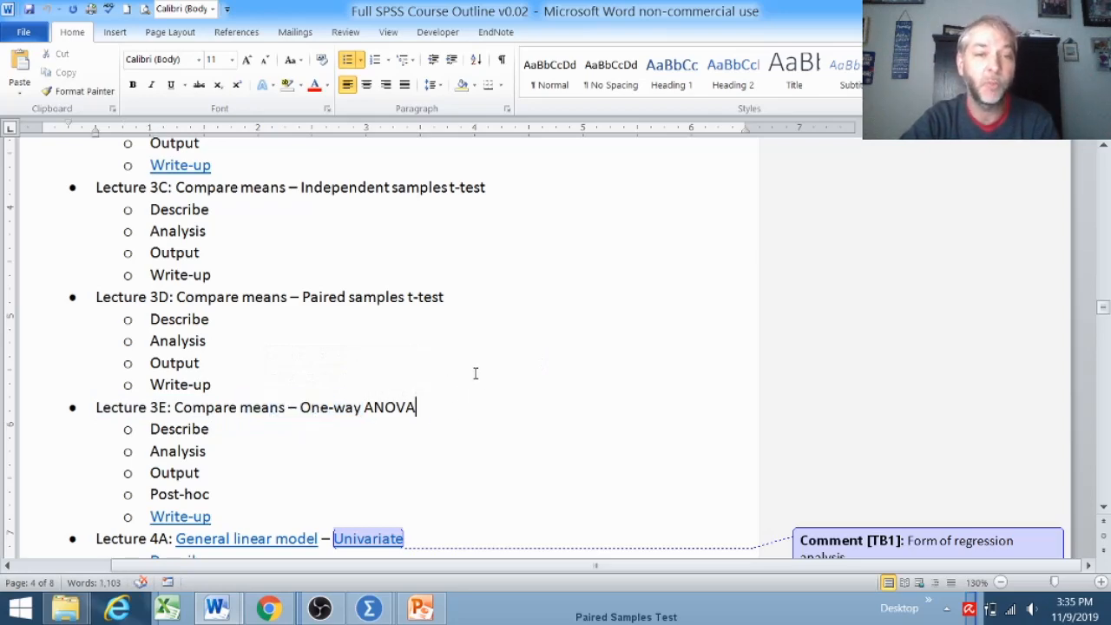
{"action": "scroll", "coordinate": [474, 375], "scroll_direction": "down", "scroll_amount": 1}
{"action": "left_click", "coordinate": [1028, 8]}
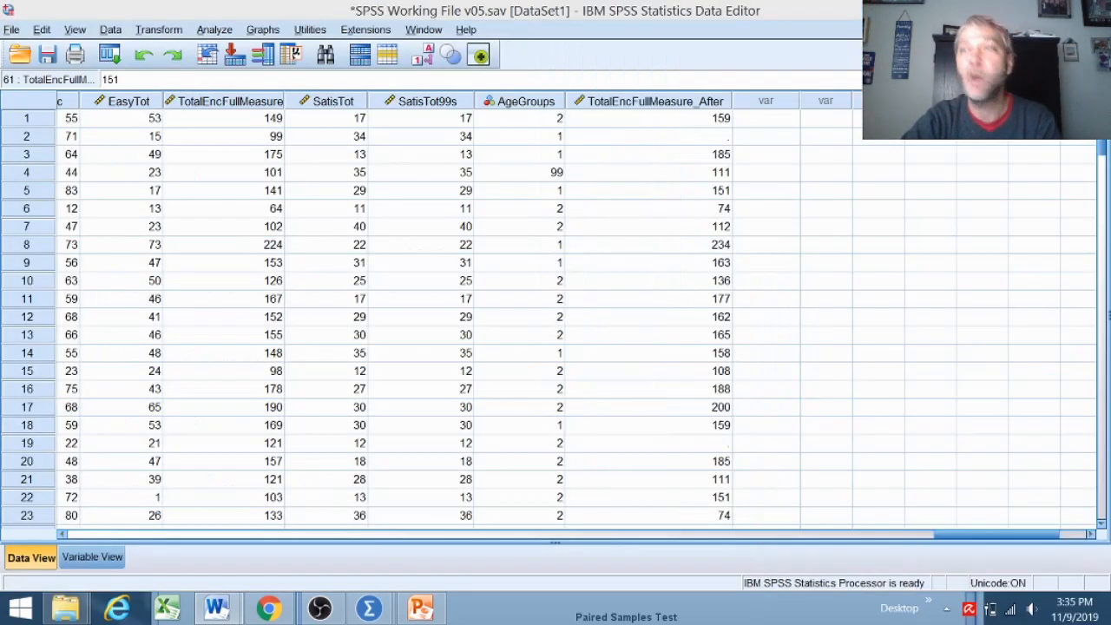
{"action": "left_click", "coordinate": [630, 280]}
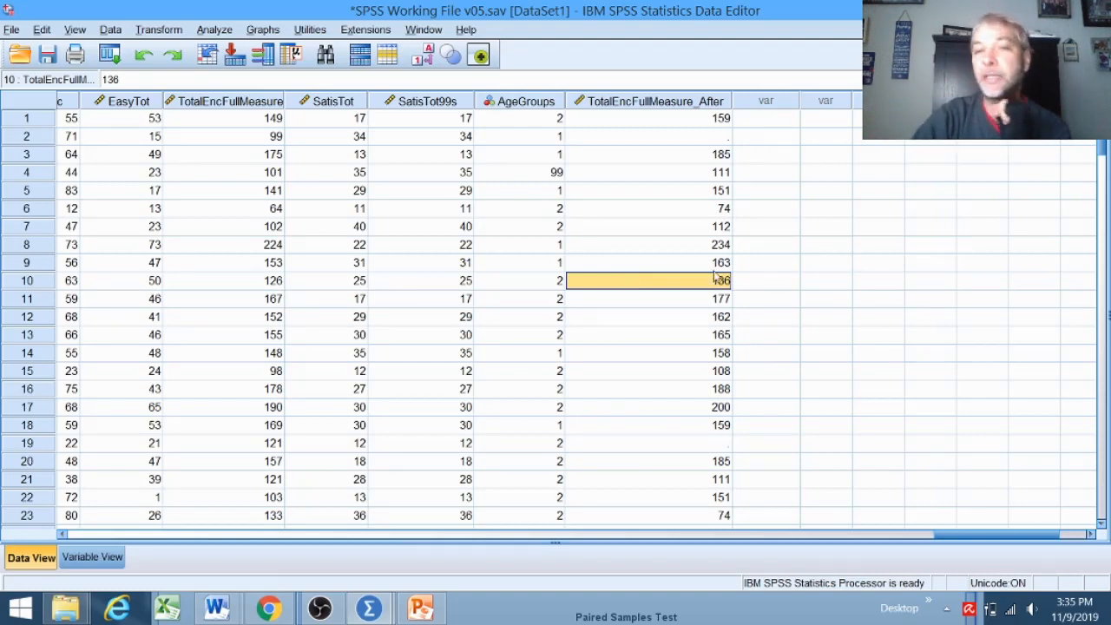
{"action": "left_click", "coordinate": [830, 279]}
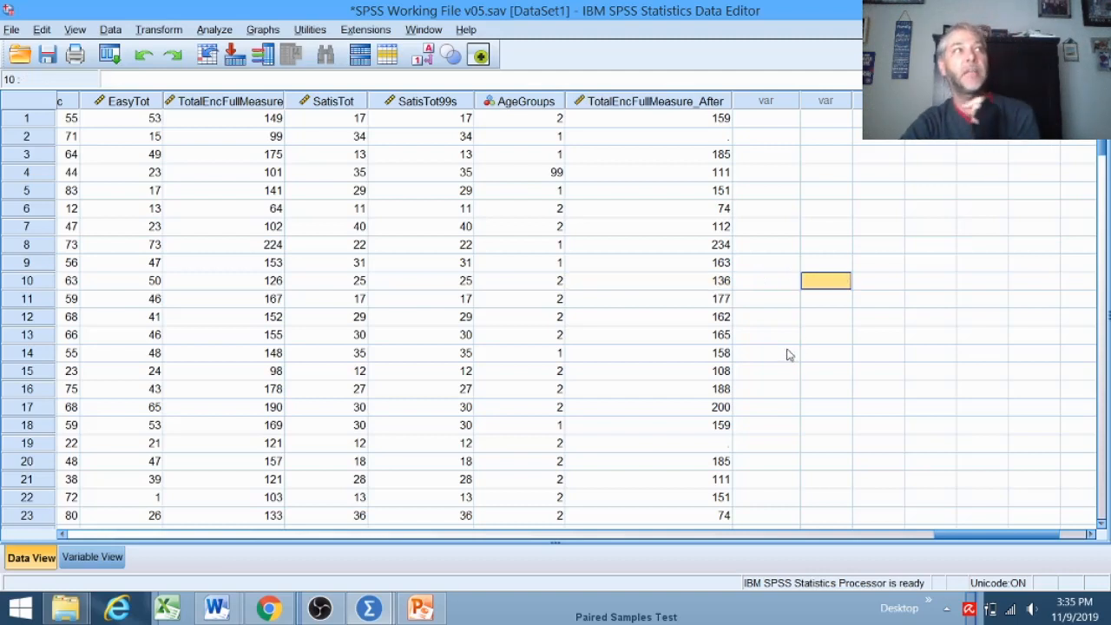
{"action": "left_click", "coordinate": [651, 337]}
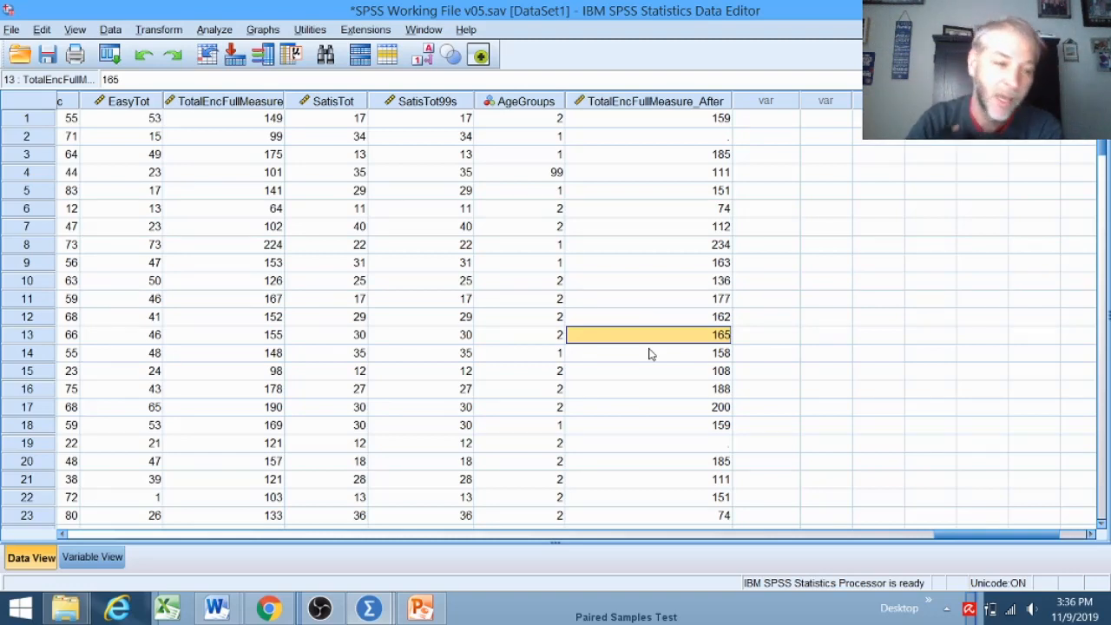
{"action": "left_click", "coordinate": [843, 298]}
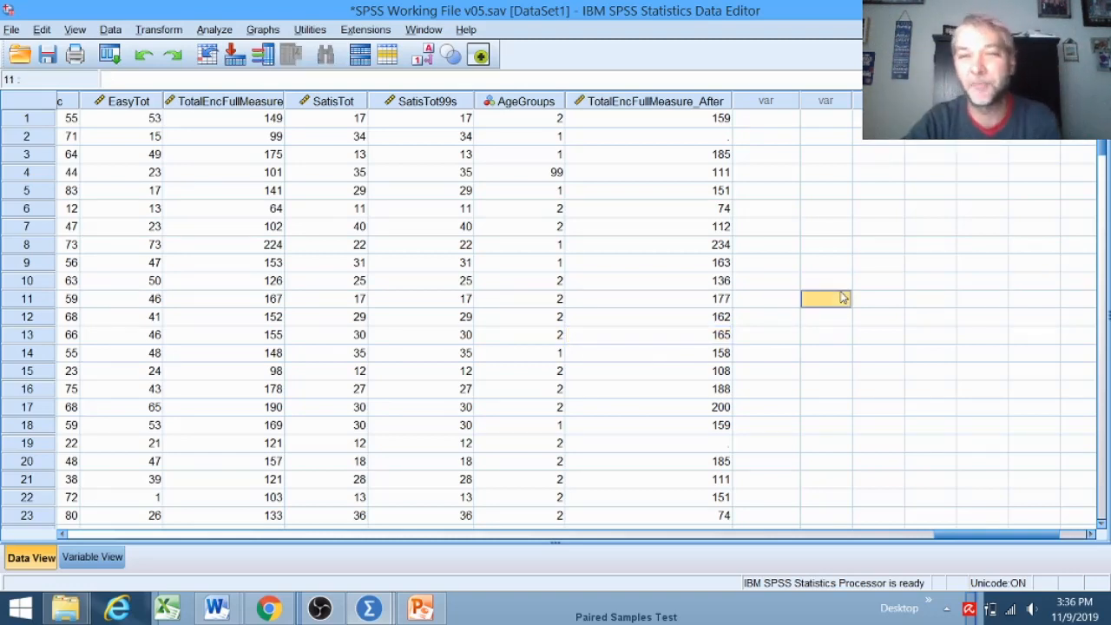
{"action": "left_click", "coordinate": [784, 280]}
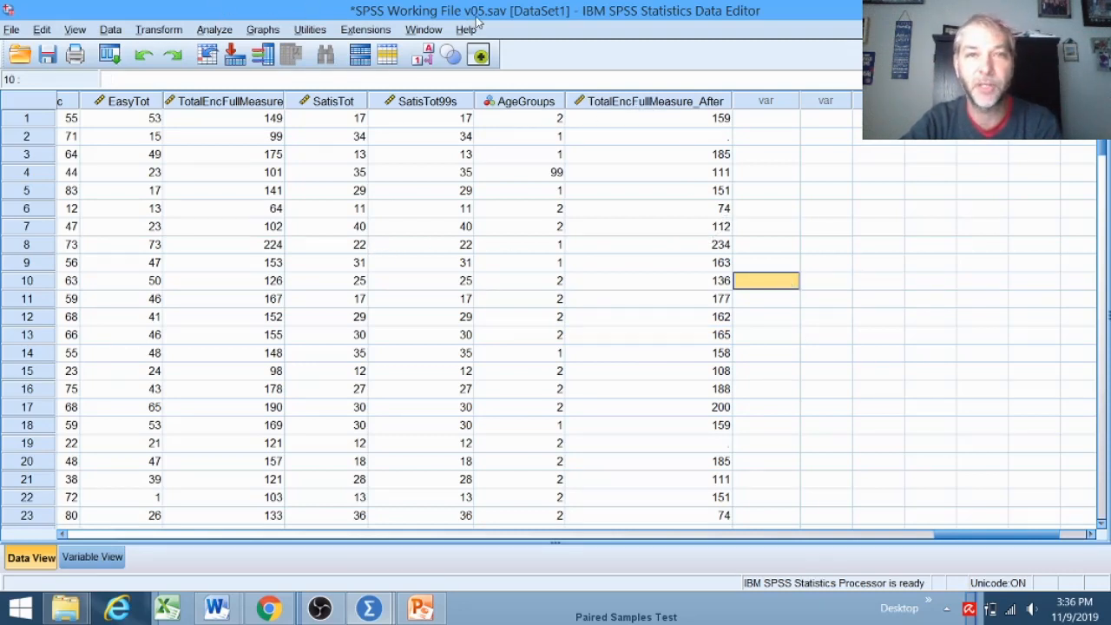
{"action": "left_click", "coordinate": [861, 284]}
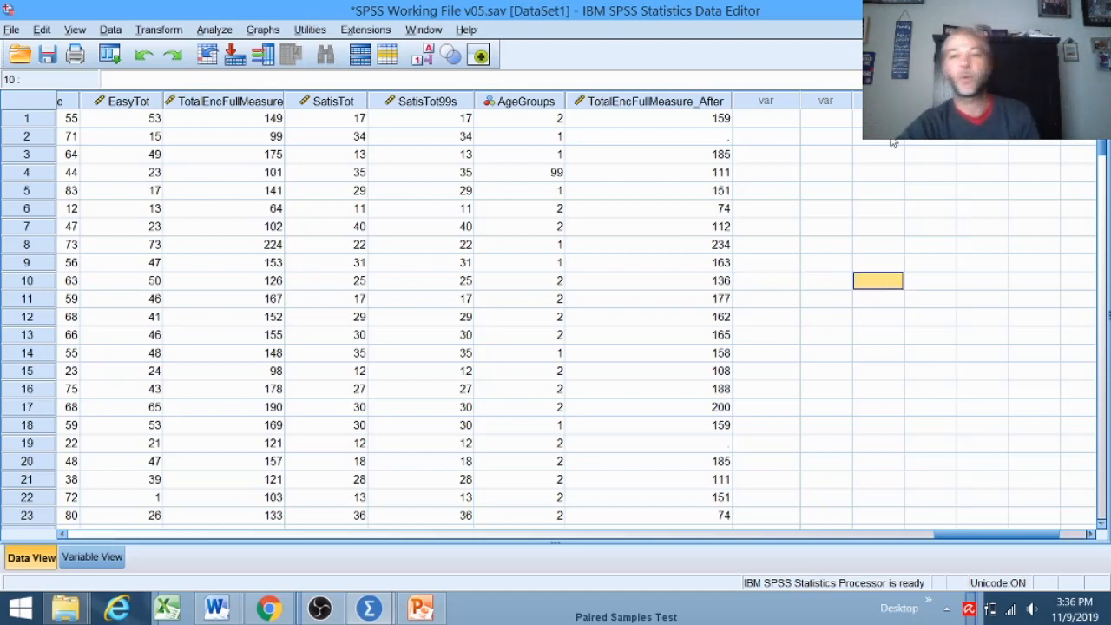
{"action": "left_click", "coordinate": [647, 283]}
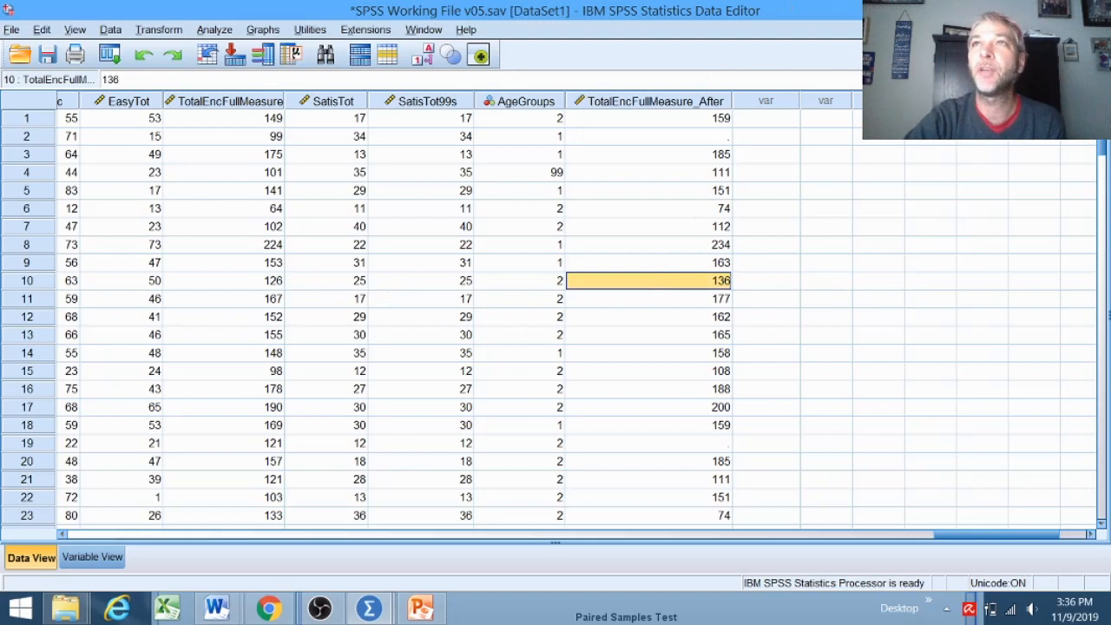